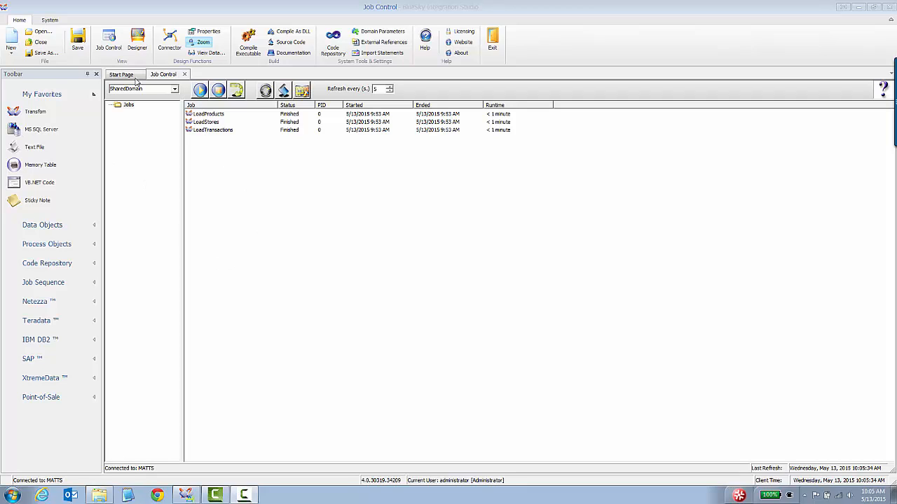
Open the LoadTransactions job design and close its floating properties window
left_click(214, 131)
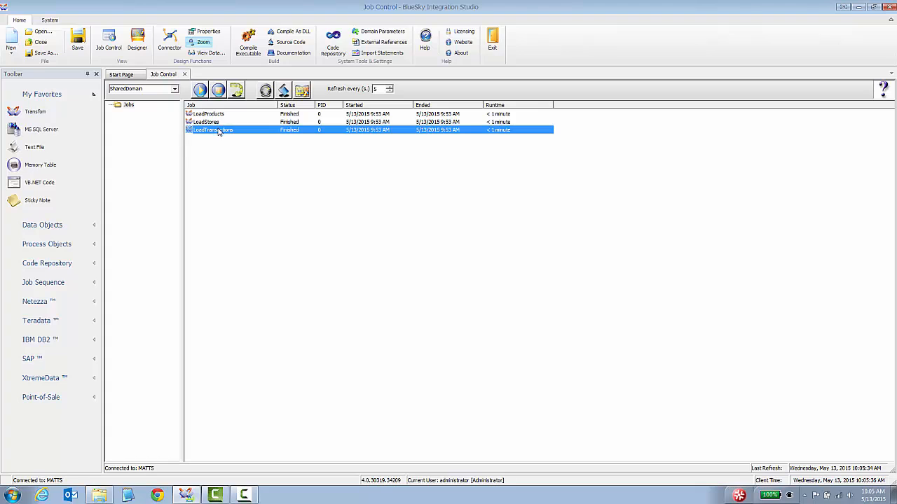
right_click(218, 131)
left_click(250, 271)
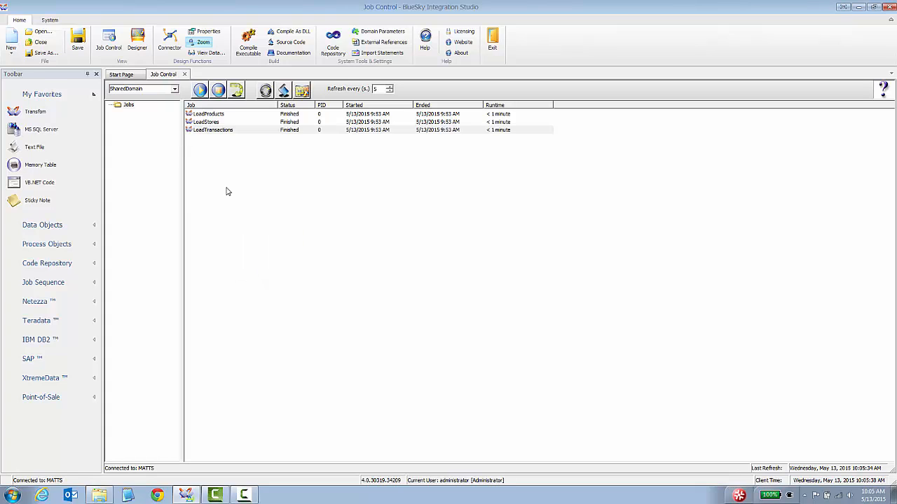
left_click_drag(296, 99, 607, 121)
left_click(633, 120)
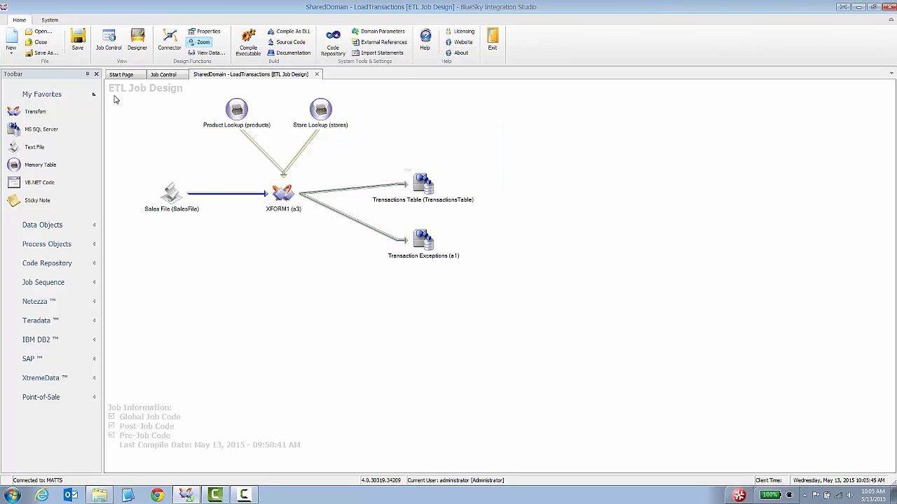
Browse the LoadProducts, LoadStores and LoadTransactions jobs, then close the LoadTransactions diagram
left_click(165, 74)
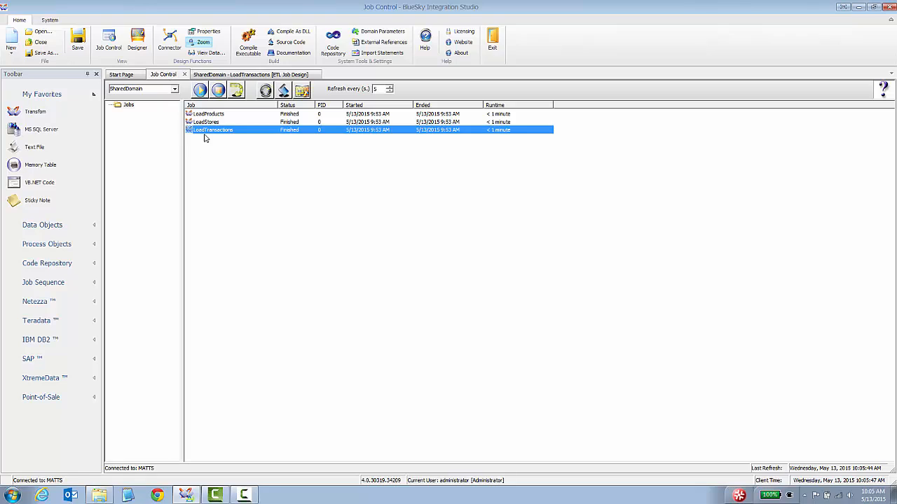
left_click(219, 115)
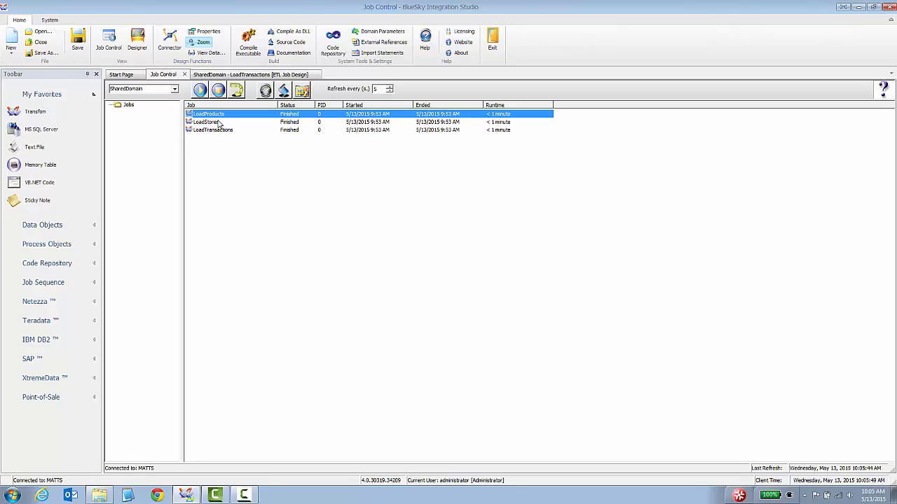
left_click(218, 123)
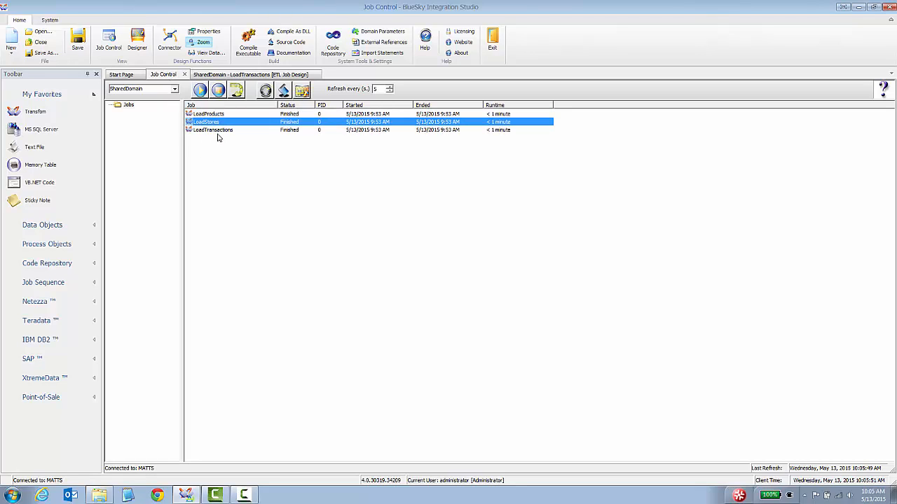
left_click(219, 131)
left_click(256, 75)
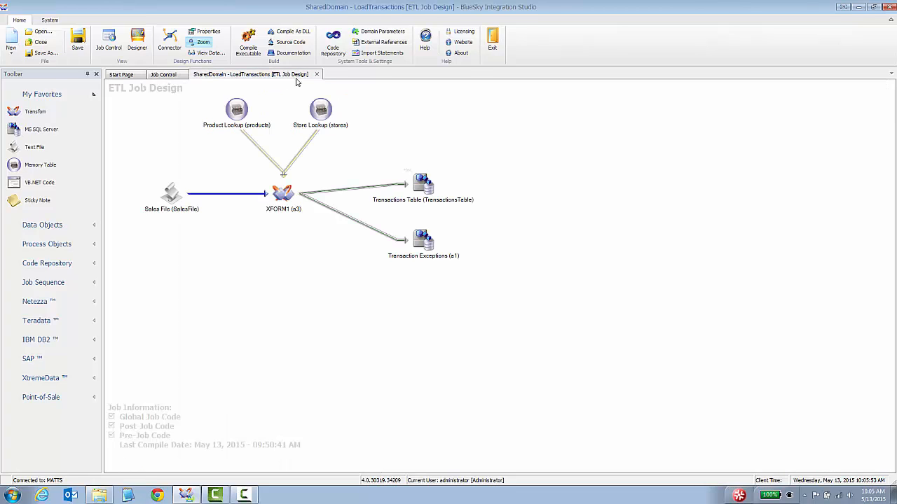
left_click(316, 74)
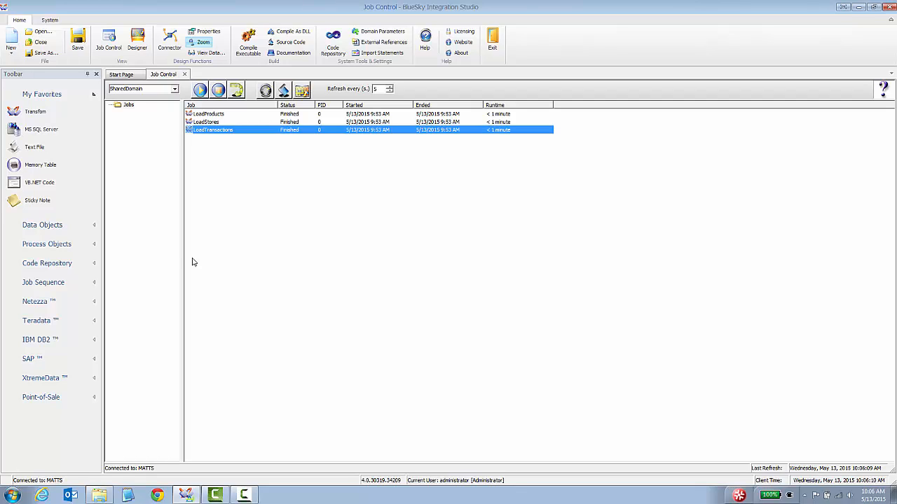
Create a new Sequence Job from the New dropdown and dismiss its properties window
left_click(12, 55)
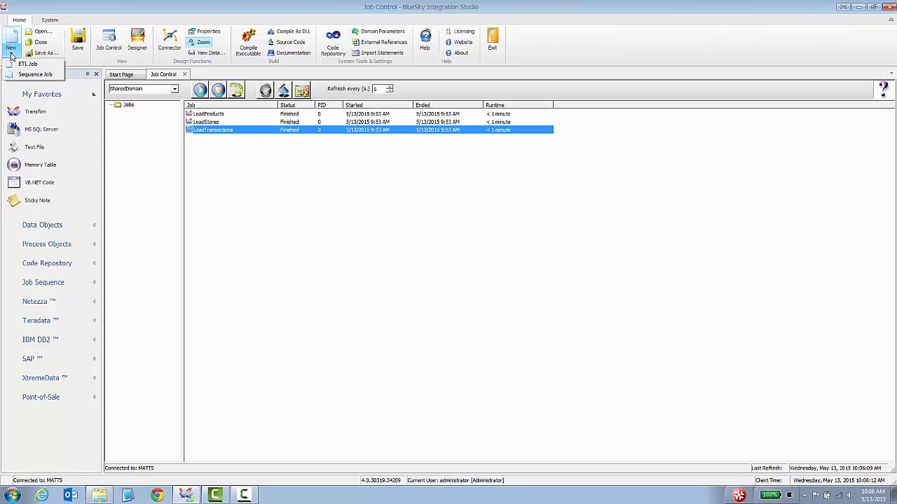
left_click(50, 77)
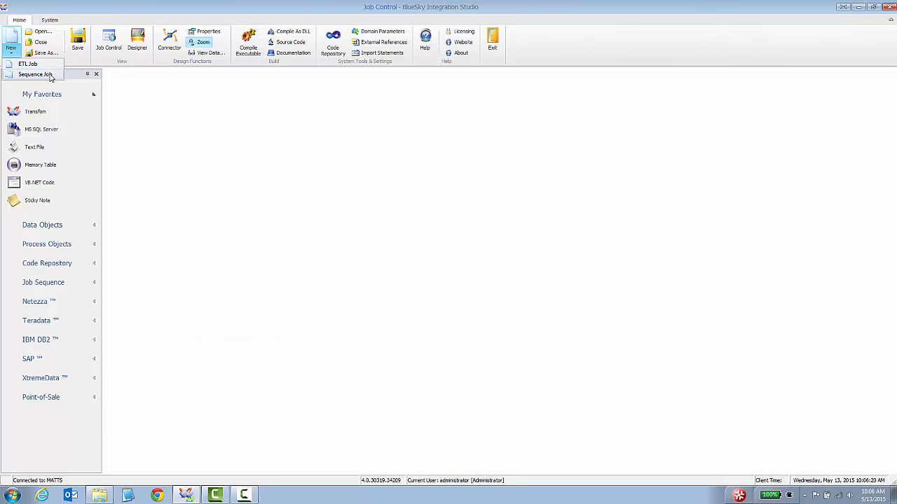
left_click(633, 119)
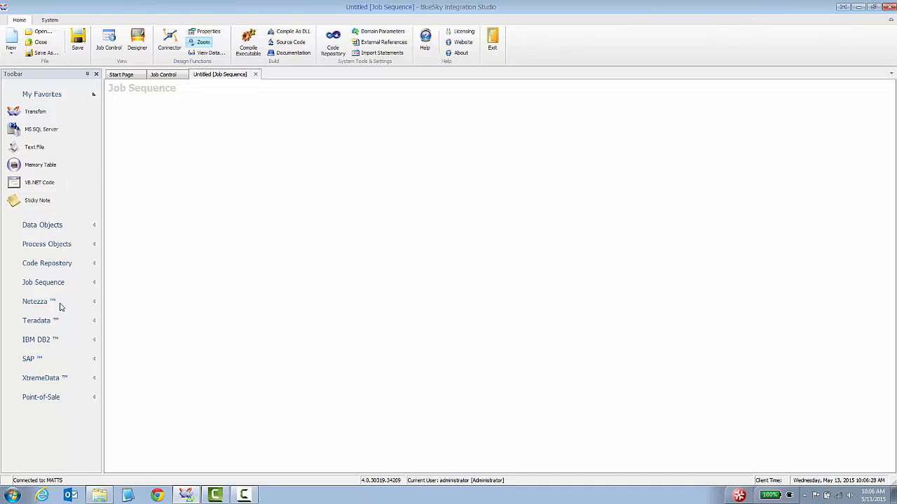
Expand the Job Sequence toolbar group and browse, then collapse, the Process Objects group
left_click(94, 285)
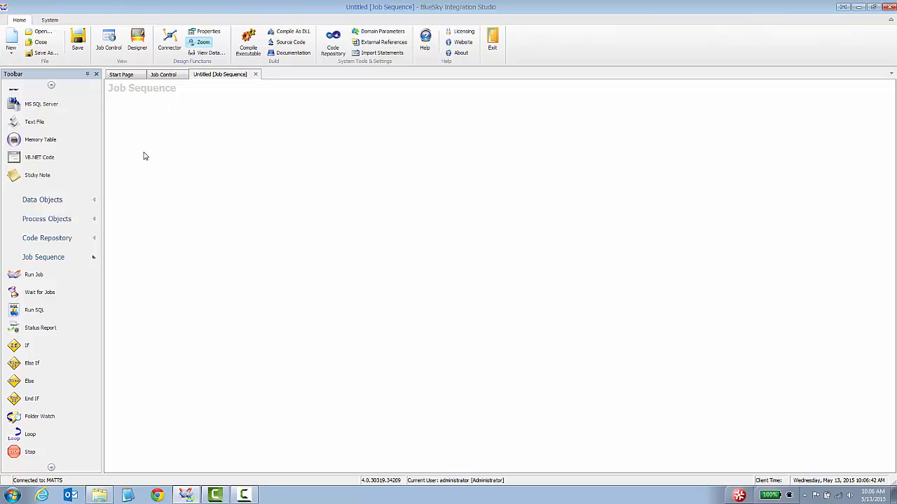
left_click(95, 220)
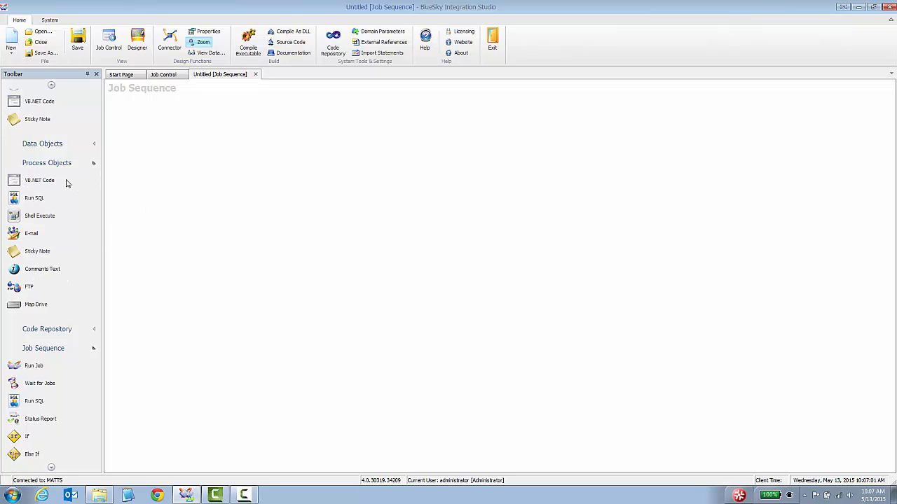
left_click(91, 167)
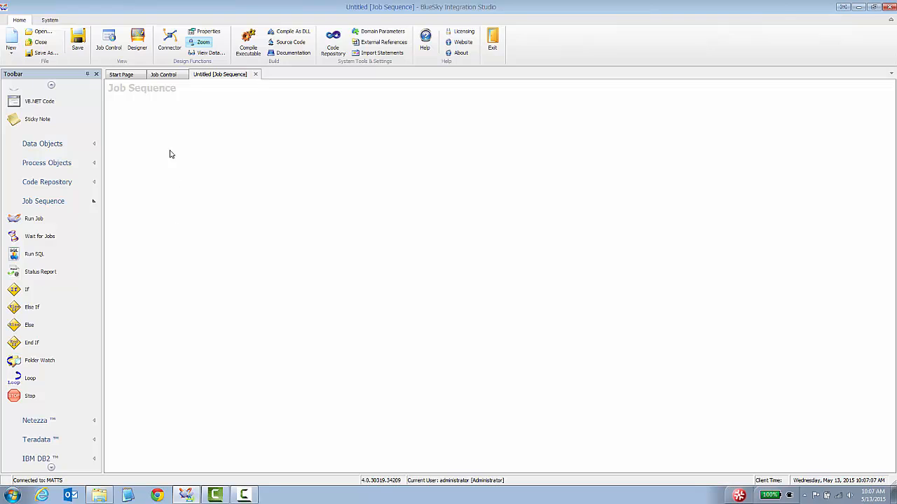
Look over the LoadProducts, LoadStores and LoadTransactions jobs, then return to the Untitled sequence
left_click(162, 75)
left_click(210, 113)
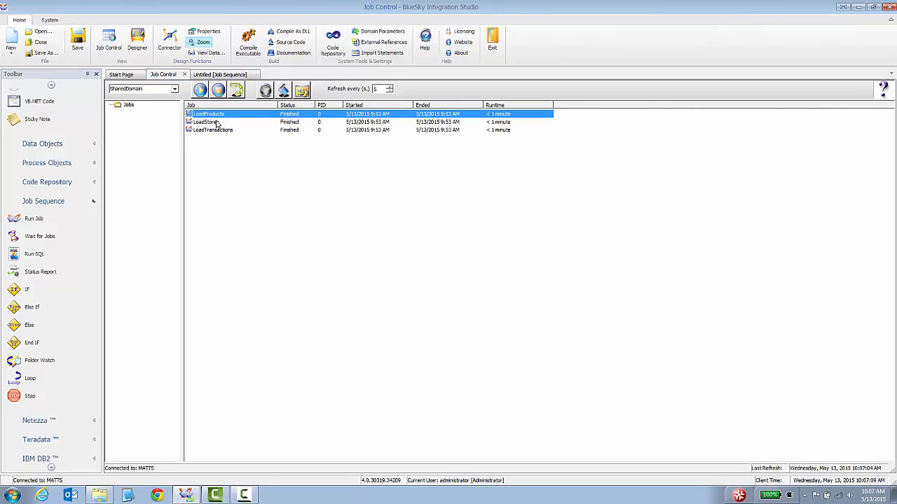
left_click(217, 122)
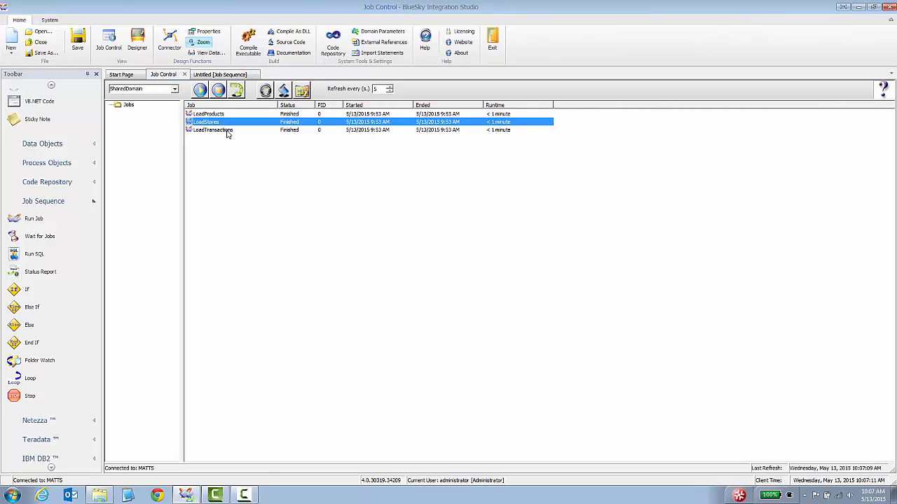
left_click(226, 131)
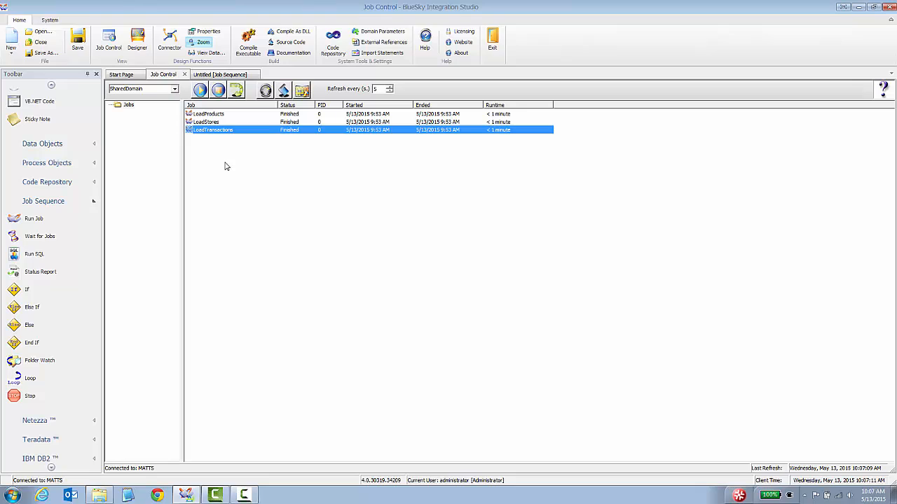
left_click(207, 75)
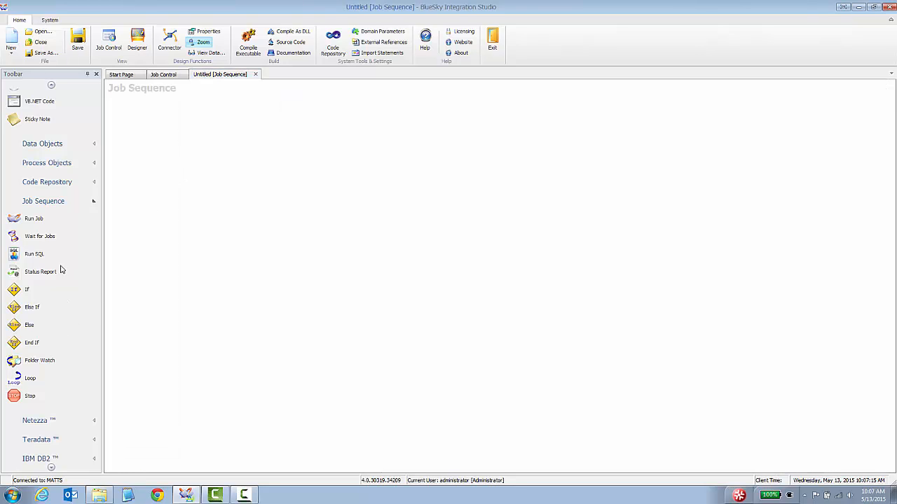
Place two Run Job steps, a Wait for Jobs step and a third Run Job step left to right
left_click_drag(35, 221, 160, 151)
left_click_drag(38, 219, 247, 138)
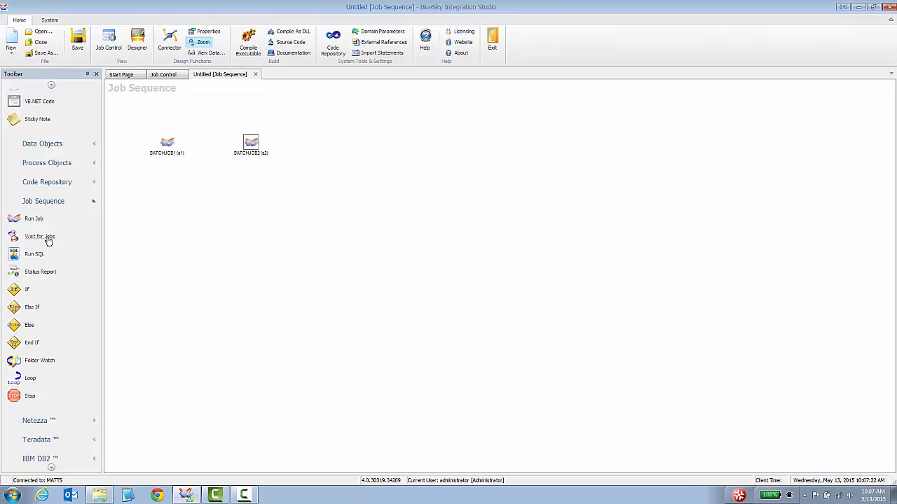
left_click_drag(48, 241, 334, 144)
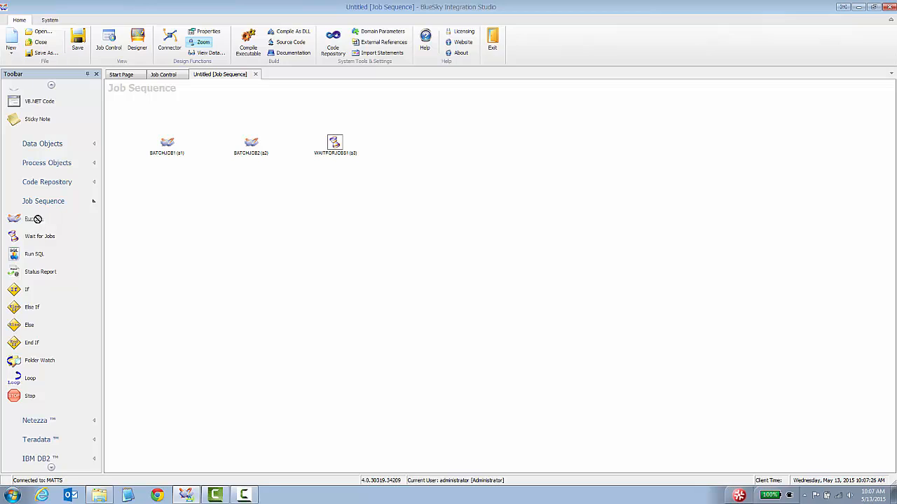
left_click_drag(410, 142, 427, 141)
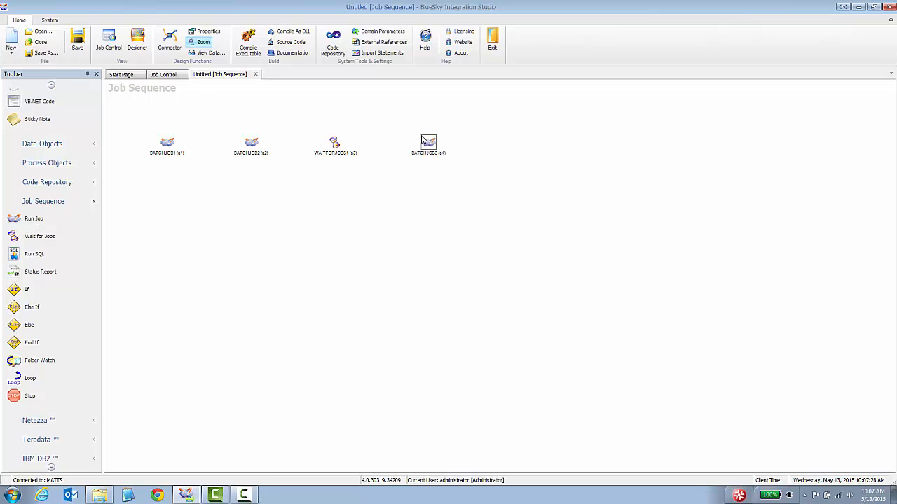
Connect BATCHJOB1 → BATCHJOB2 → WAITFORJOBS1 → BATCHJOB3 with the Connector tool
left_click(170, 41)
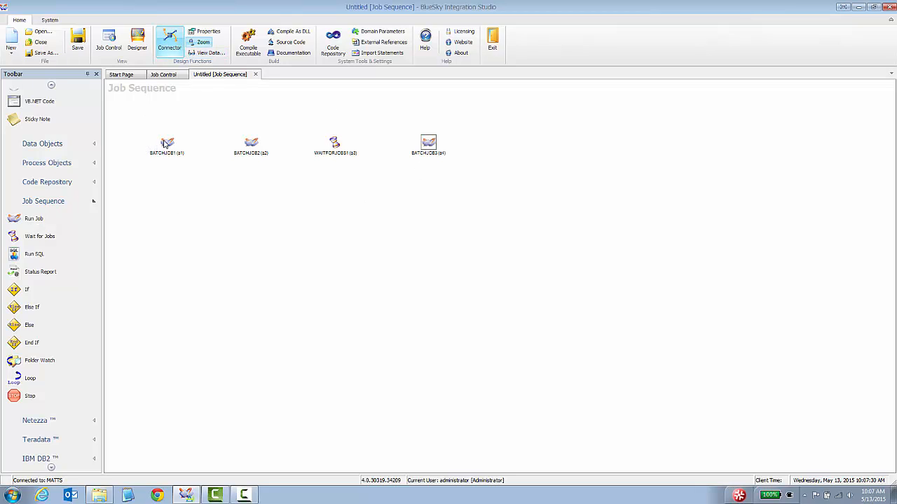
left_click_drag(166, 142, 428, 145)
left_click(170, 48)
left_click(173, 48)
left_click(428, 145)
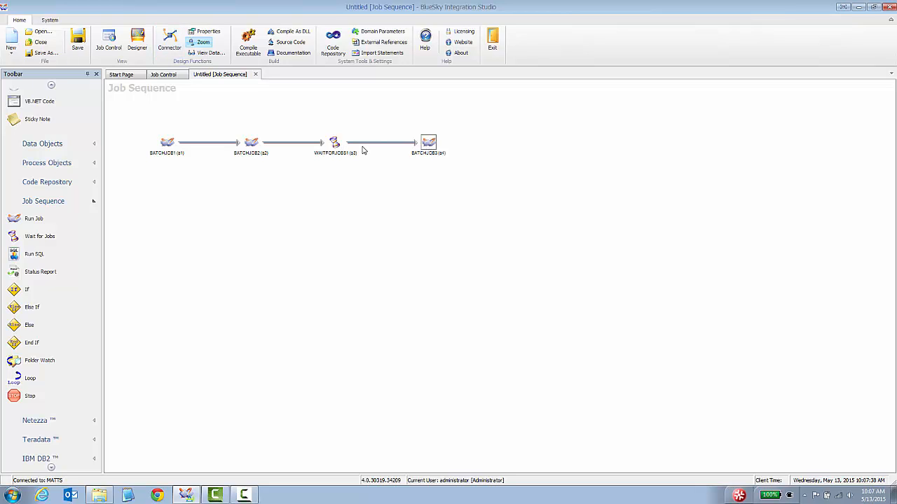
left_click(266, 240)
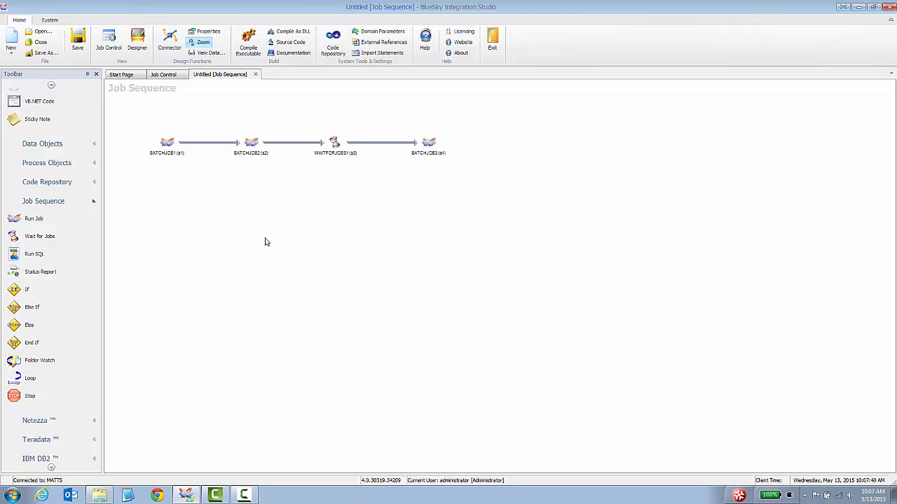
left_click(166, 144)
Try choosing BATCHJOB1's job via SelectJob and dismiss the save-first warning
double_click(167, 144)
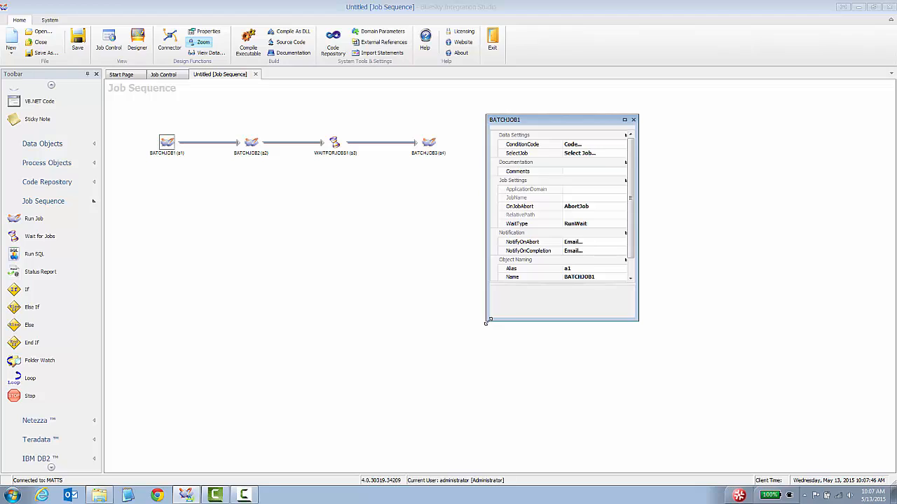
left_click(615, 153)
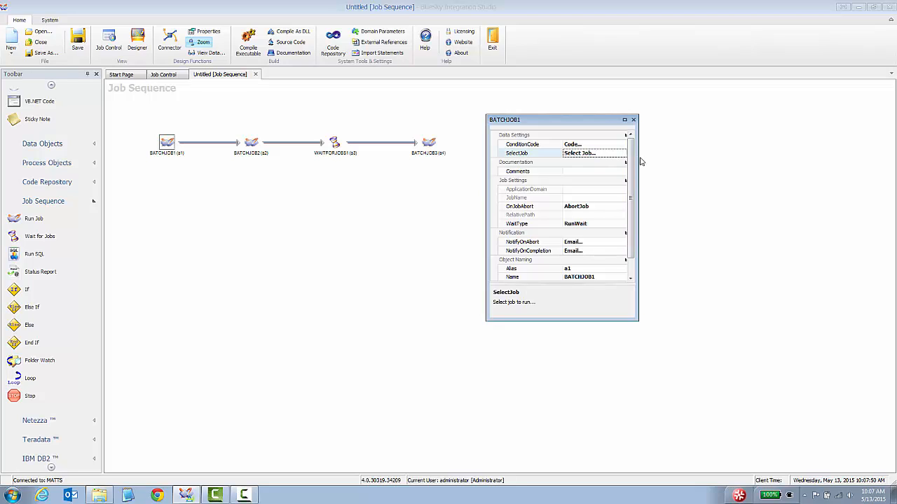
left_click_drag(639, 162, 701, 167)
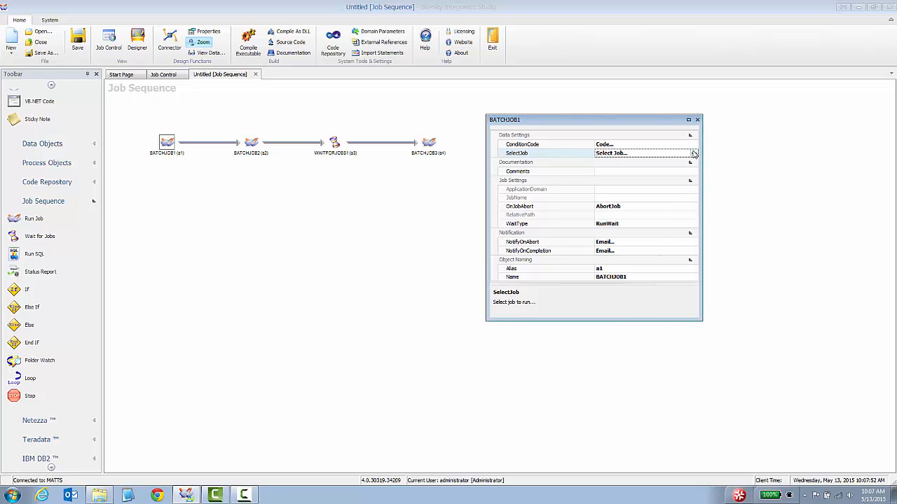
left_click(695, 153)
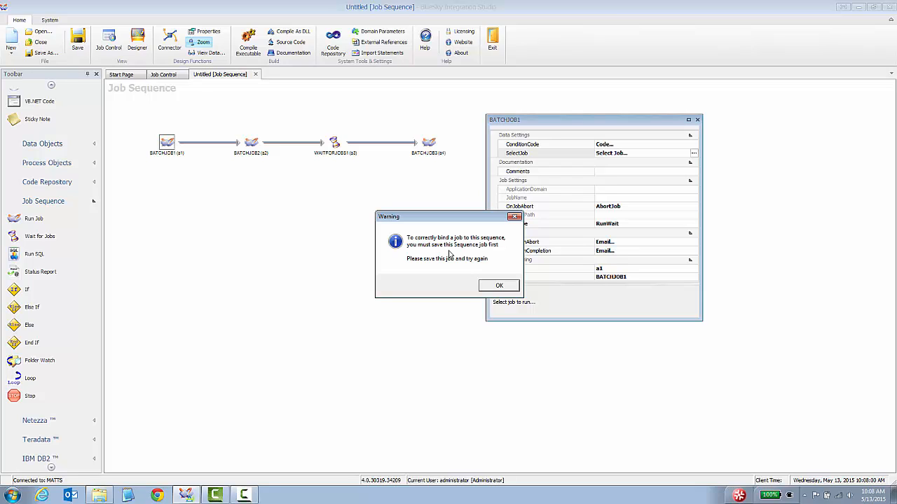
left_click(499, 287)
Show the sequence's own properties, such as LogTrimmingKeepLast 500 and WatermarkSize 20
left_click(215, 213)
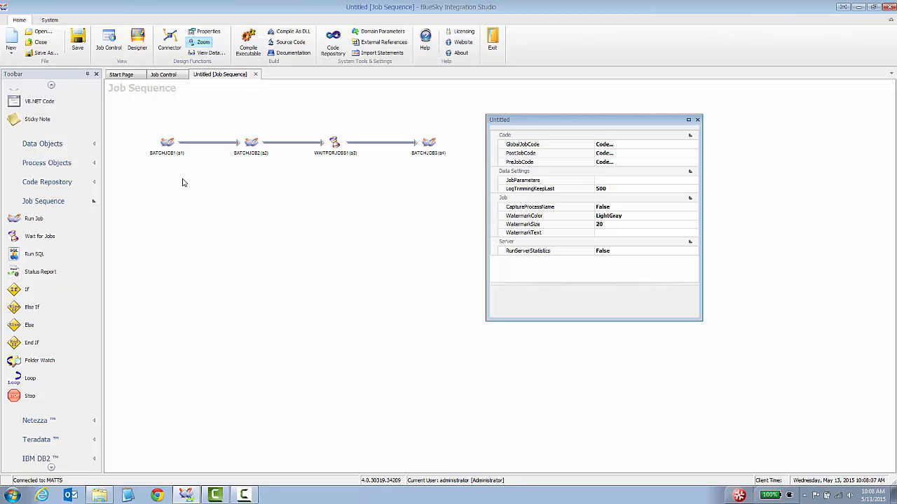
left_click(166, 145)
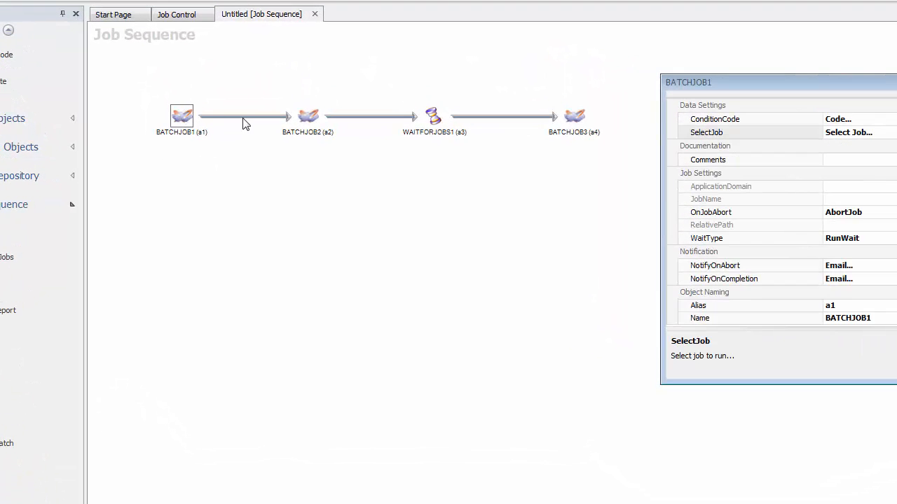
left_click(309, 121)
left_click(293, 226)
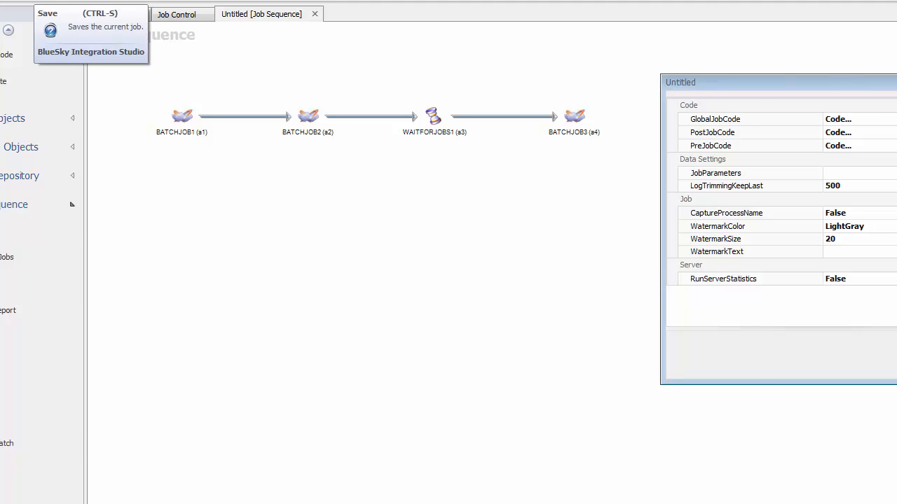
Save the sequence to the server under the design name seqLoadProcess
left_click(39, 0)
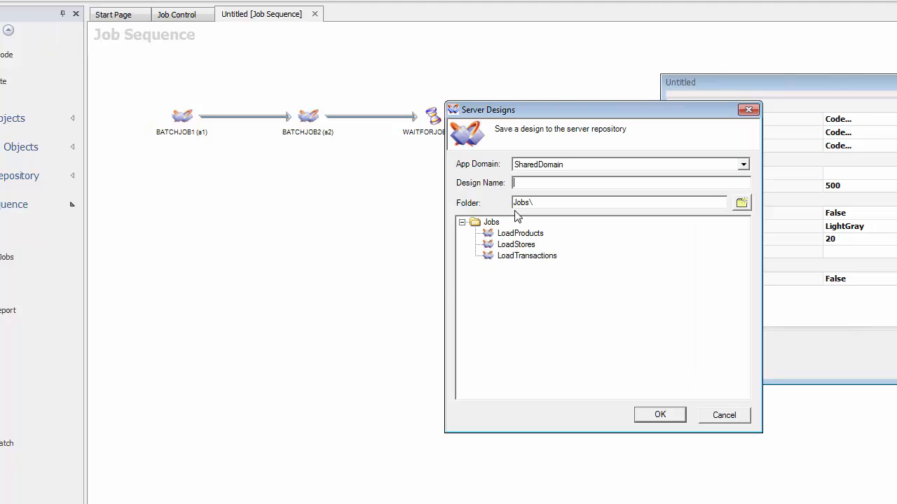
type("seqLoadProcess")
key("Return")
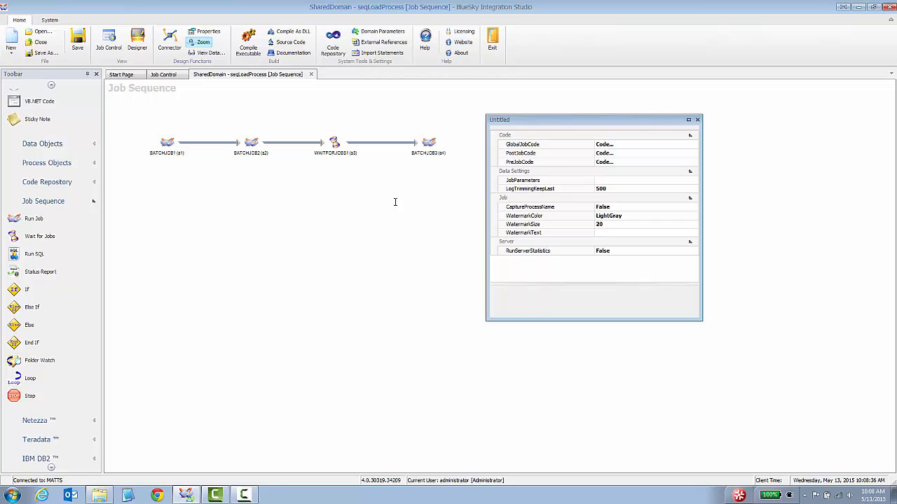
left_click(165, 75)
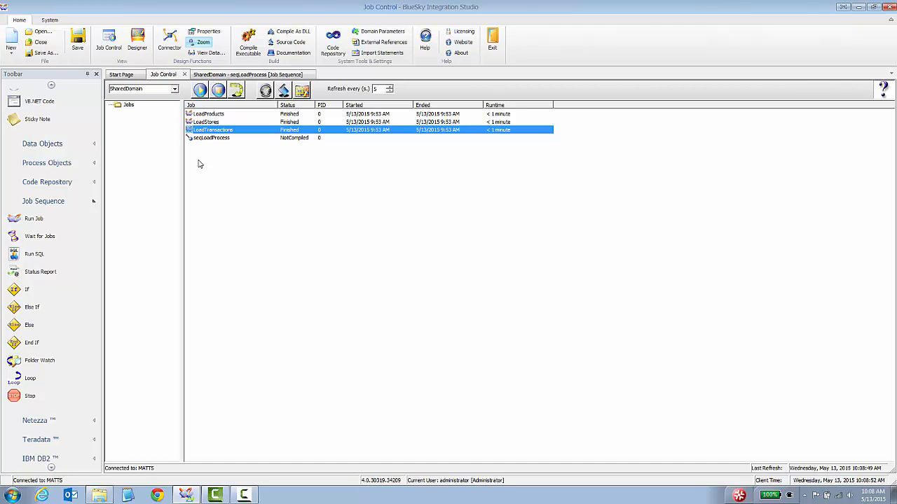
left_click(204, 123)
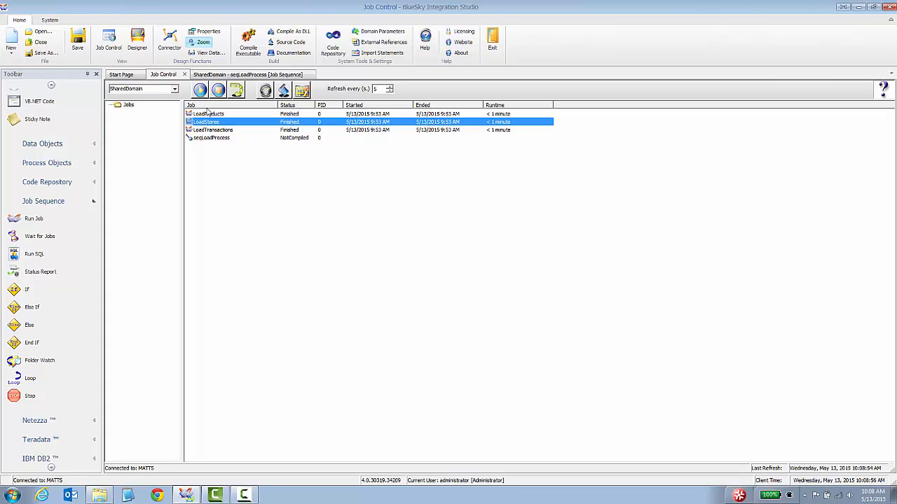
left_click(213, 75)
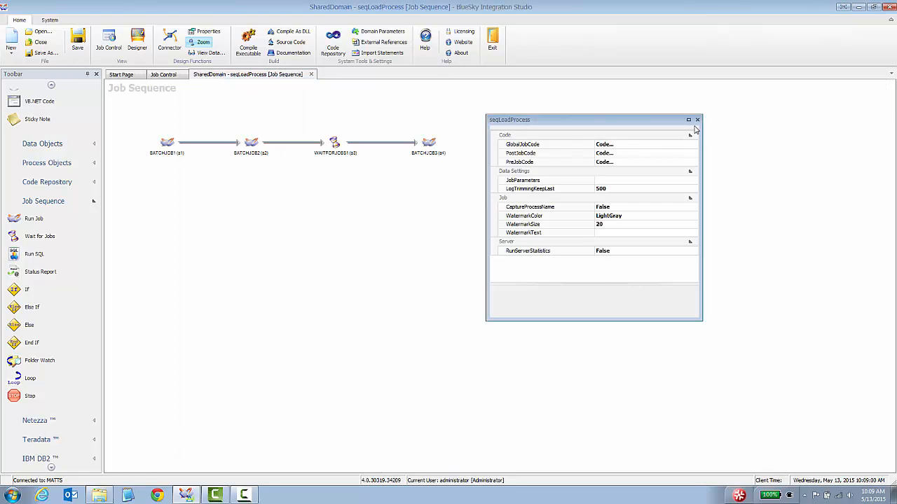
Set BATCHJOB1 to run the LoadProducts job
left_click(170, 144)
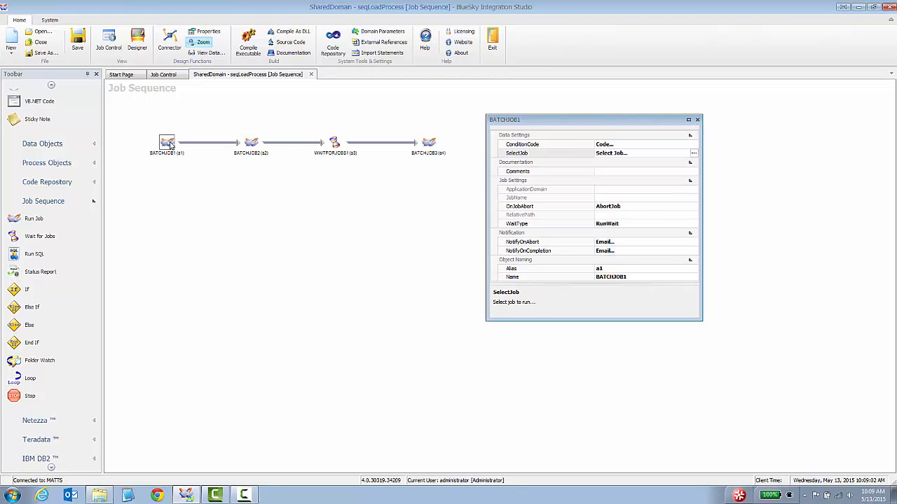
left_click(694, 153)
left_click(693, 153)
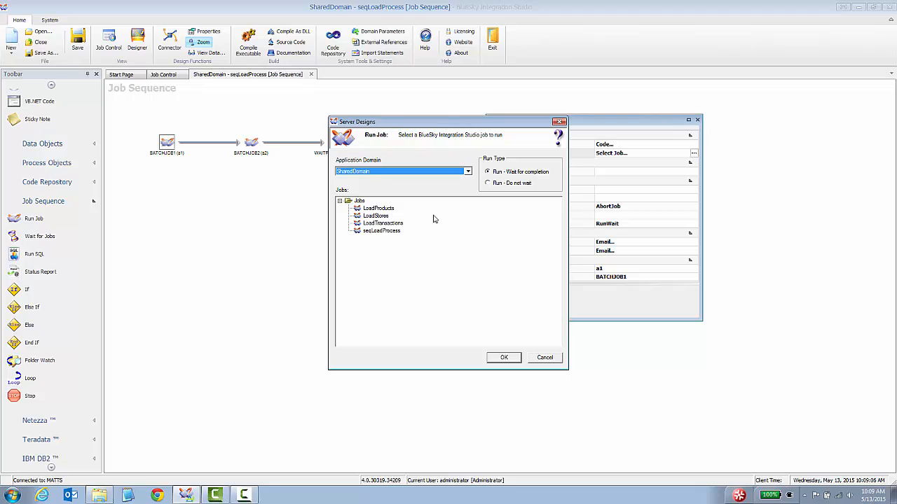
left_click(379, 209)
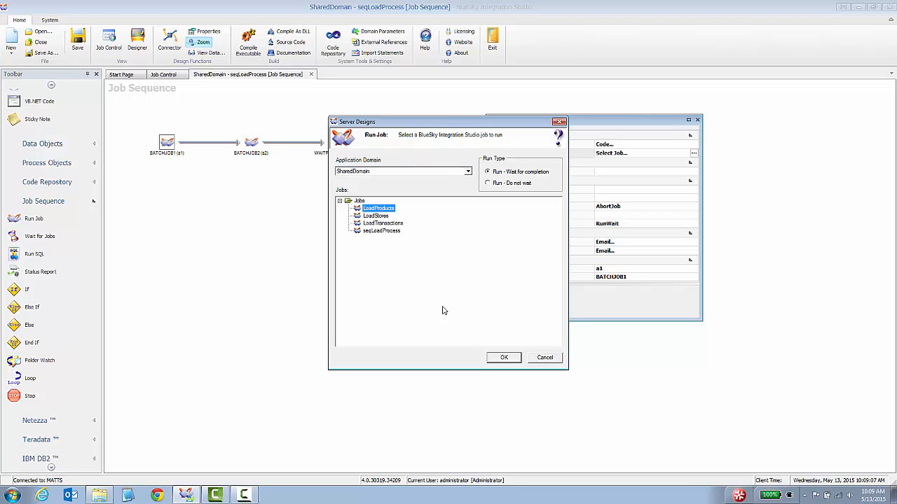
left_click(499, 358)
Set BATCHJOB2 to run the LoadStores job
left_click(250, 144)
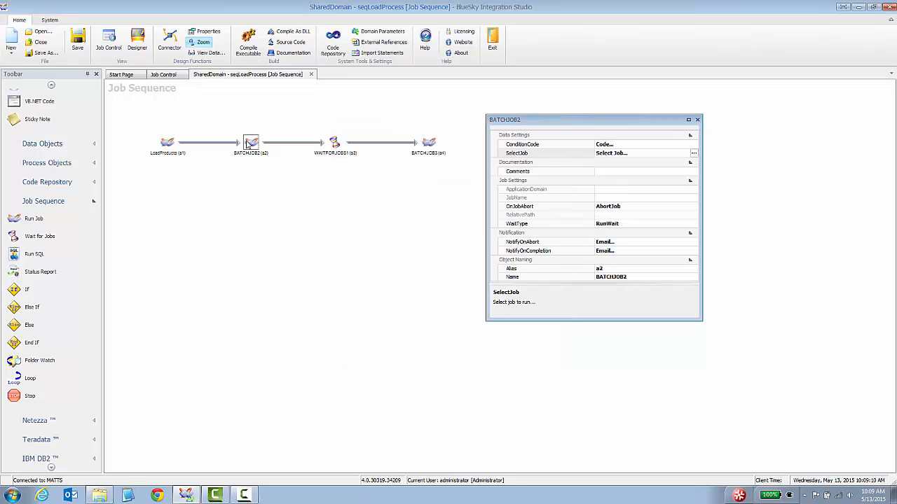
left_click(693, 155)
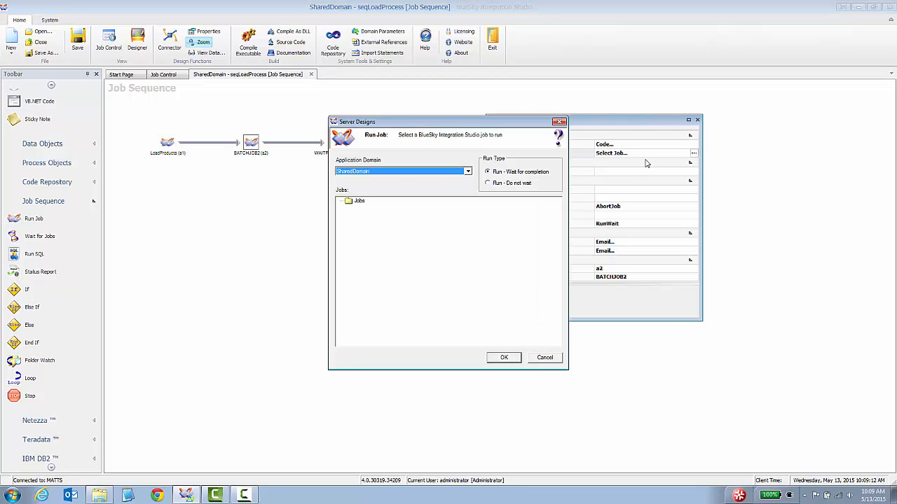
left_click(384, 218)
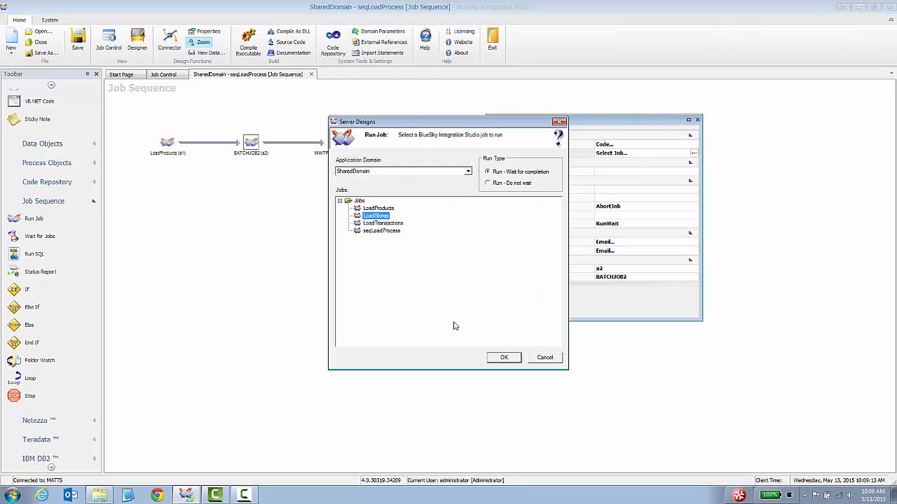
left_click(502, 358)
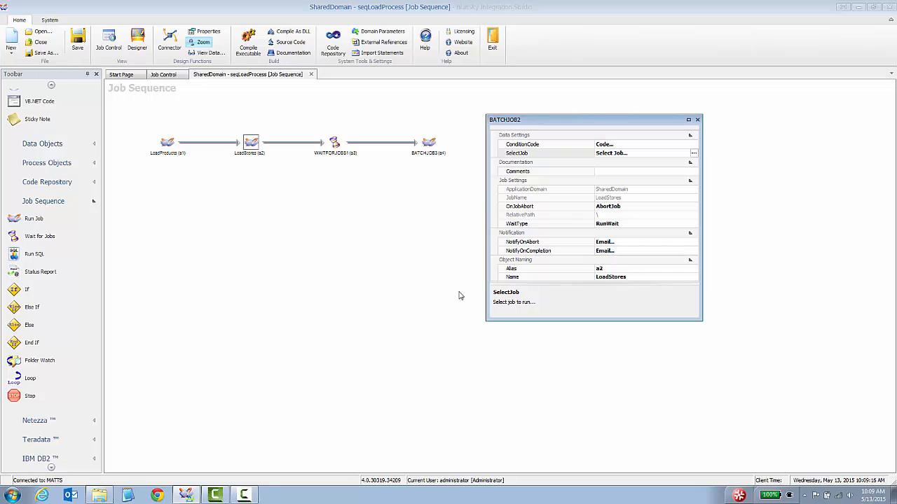
left_click(334, 144)
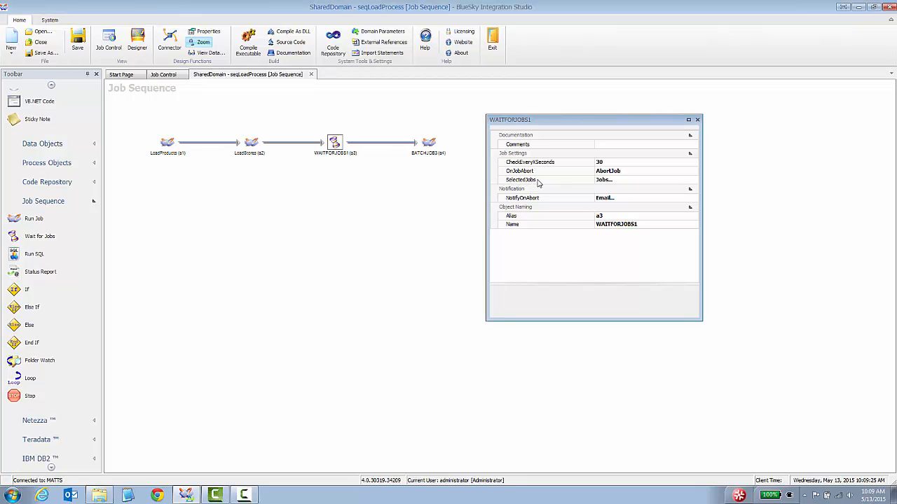
Add LoadProducts and LoadStores to WAITFORJOBS1's Selected Jobs list
left_click(692, 179)
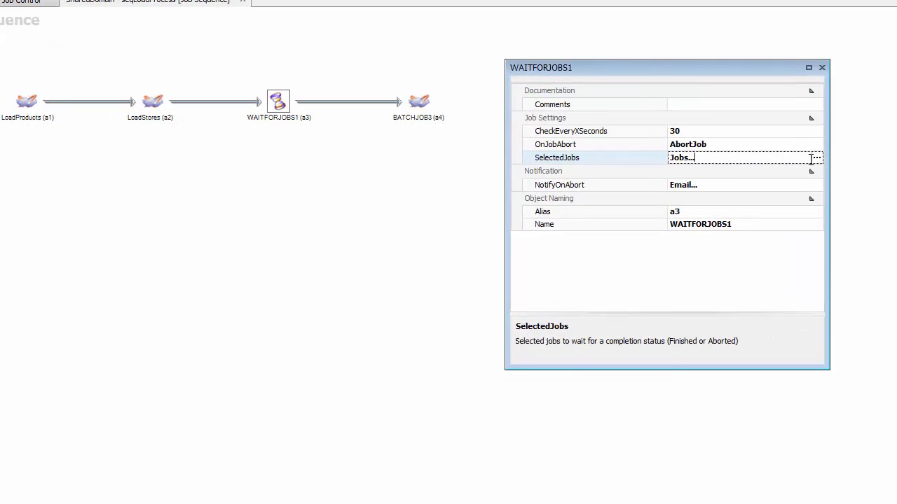
left_click(817, 158)
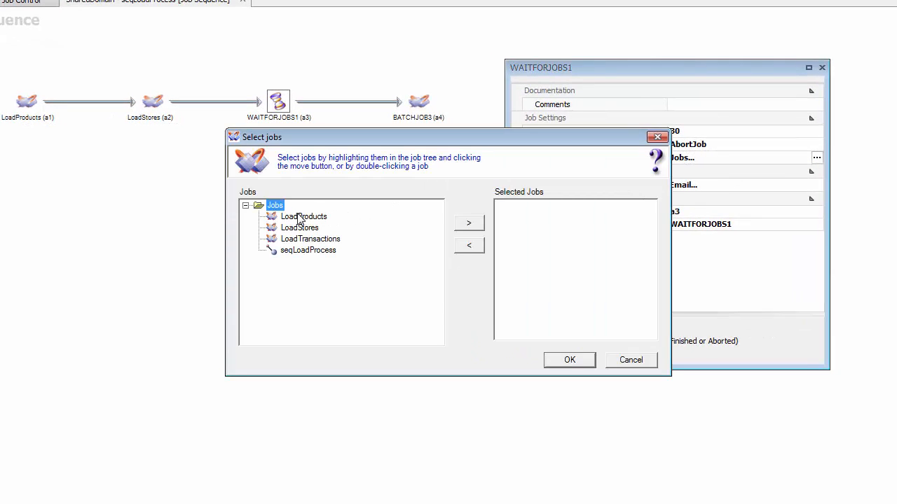
left_click(311, 216)
left_click(471, 224)
left_click(318, 229)
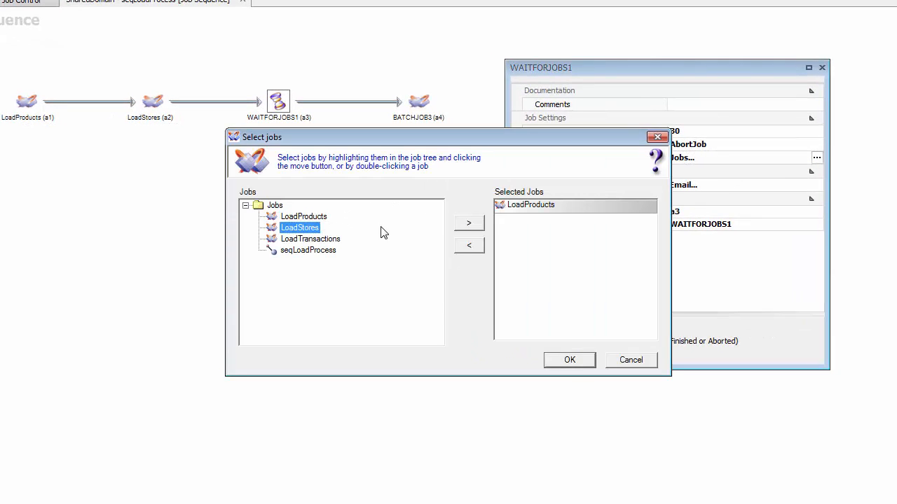
left_click(470, 229)
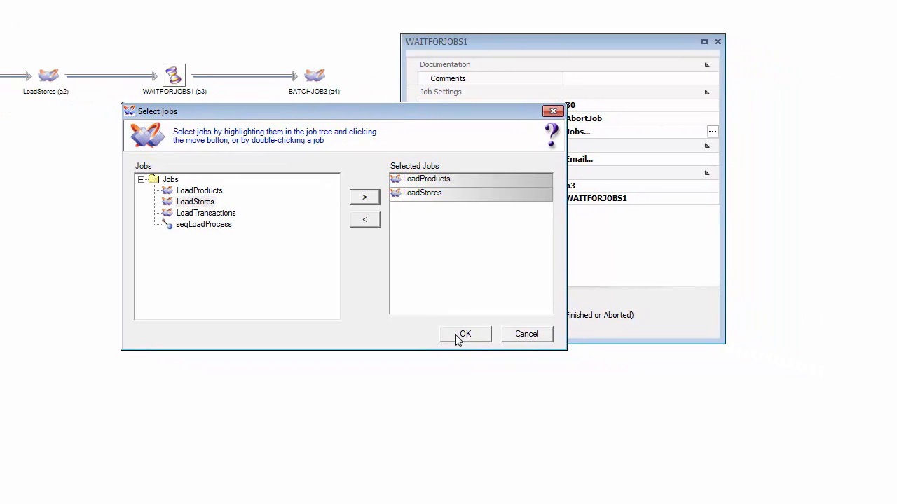
left_click(566, 362)
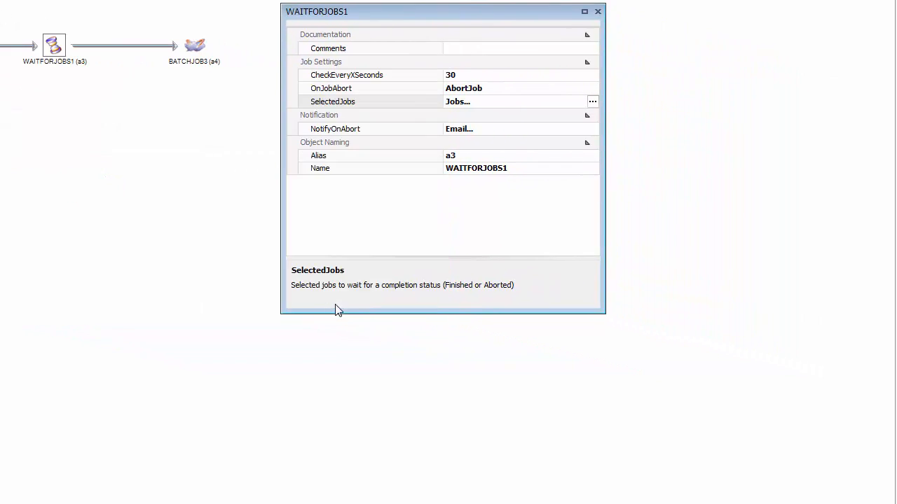
left_click(194, 47)
Assign LoadTransactions to BATCHJOB3, keeping the FILENAME parameter as transactions.csv
left_click(631, 92)
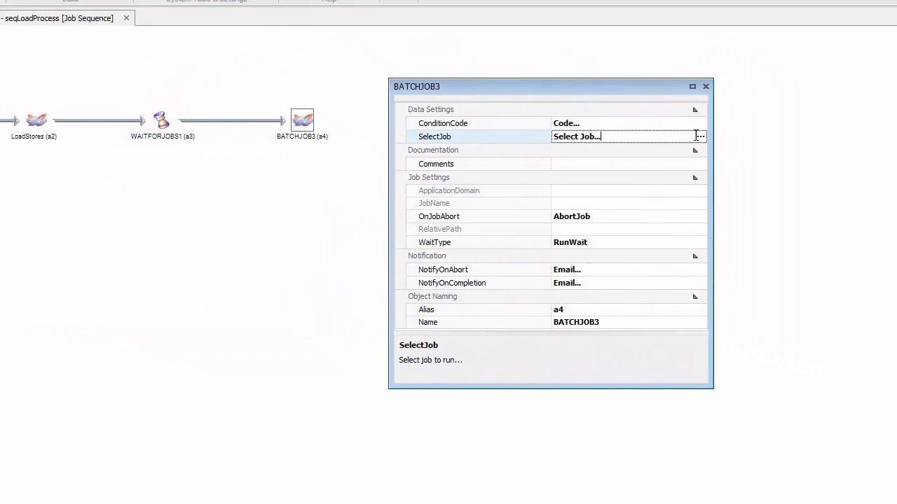
left_click(636, 91)
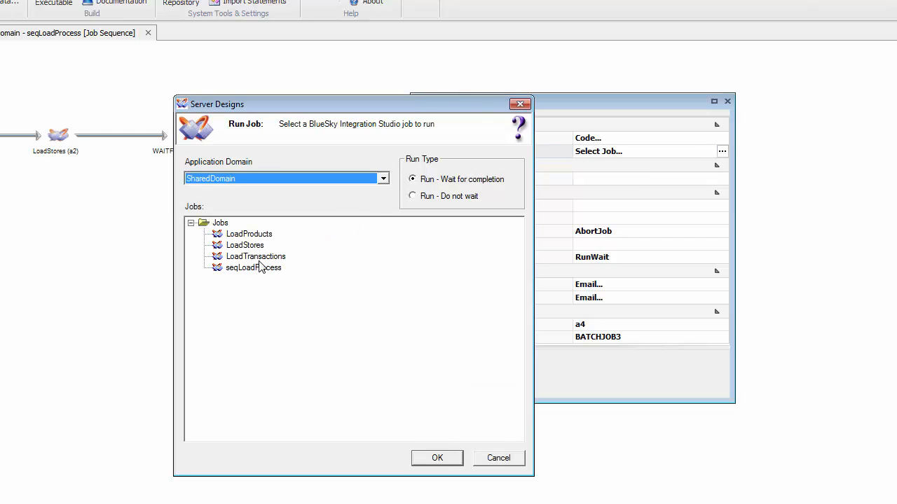
left_click(260, 258)
left_click(432, 460)
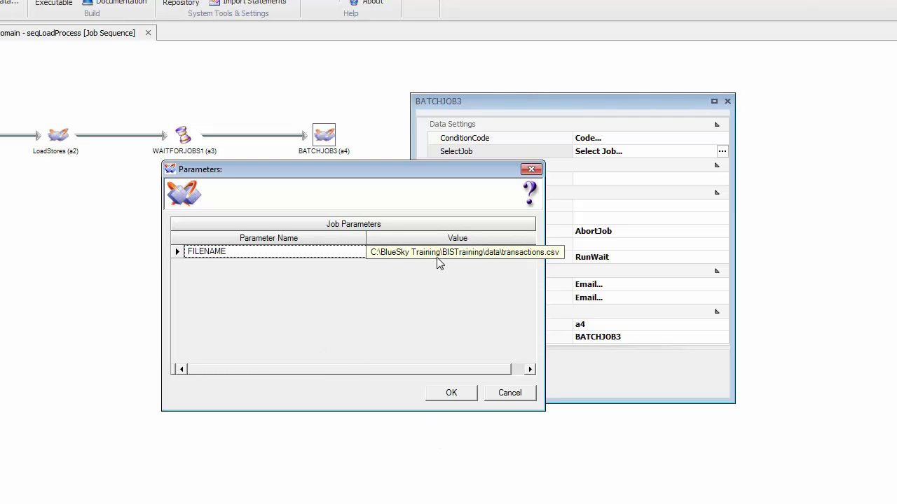
left_click(442, 394)
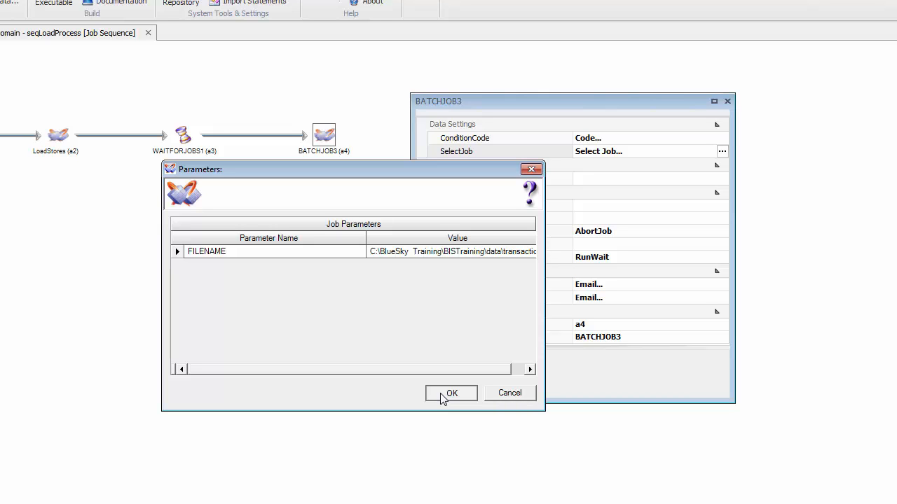
left_click(449, 393)
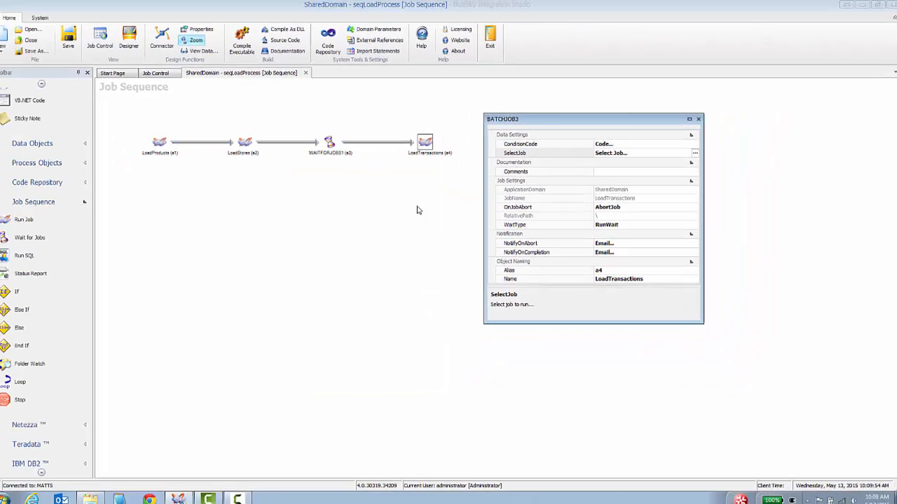
Review the LoadProducts, LoadStores and WAITFORJOBS1 step settings and the sequence properties
left_click(392, 199)
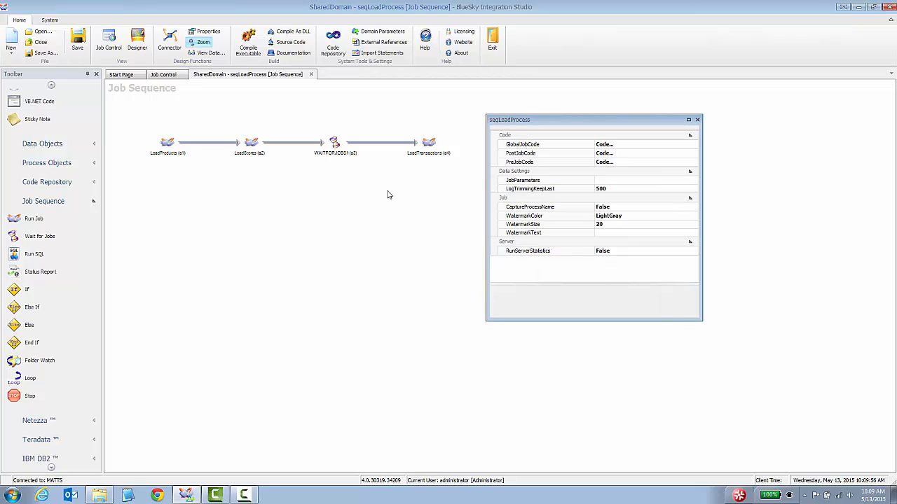
left_click(167, 143)
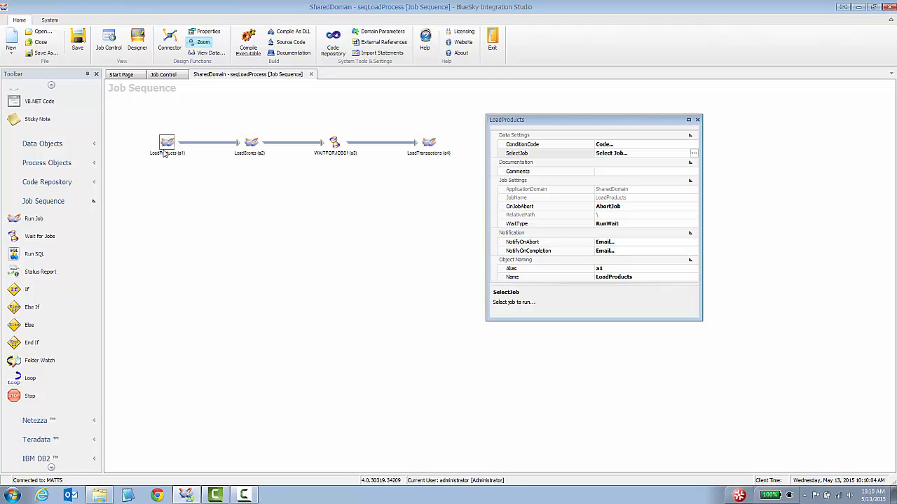
left_click(253, 144)
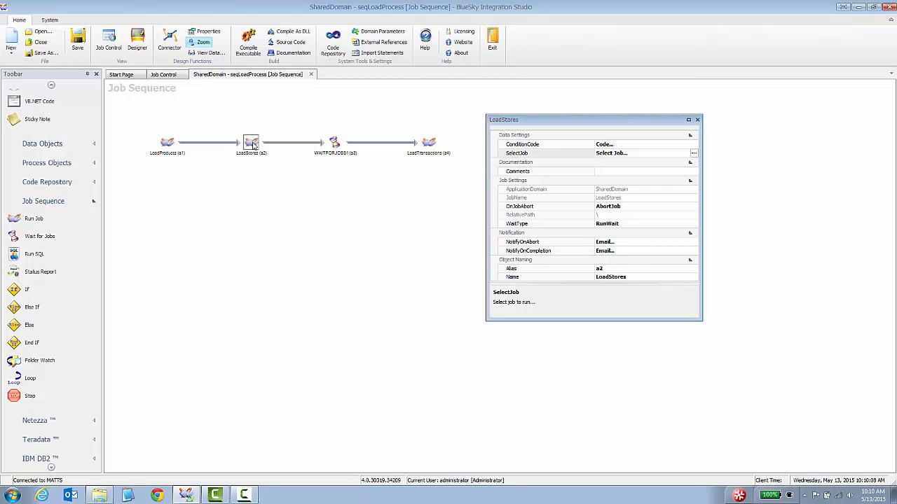
left_click(335, 143)
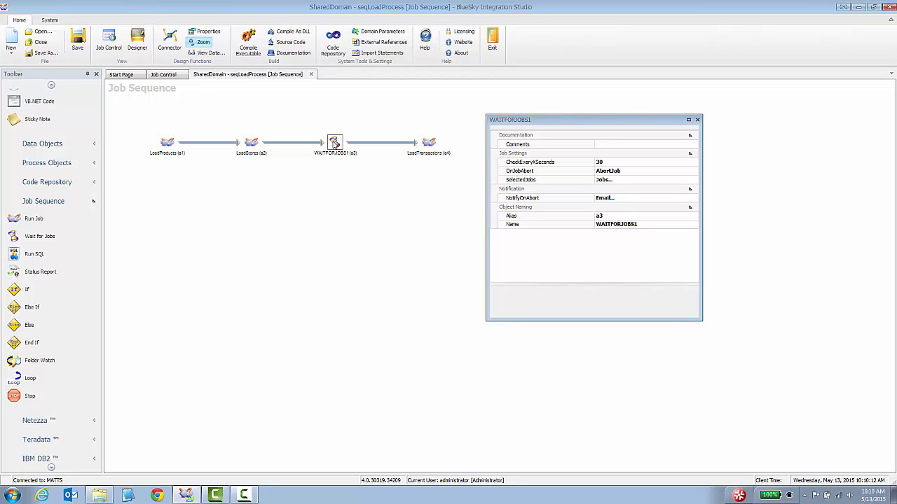
left_click(223, 185)
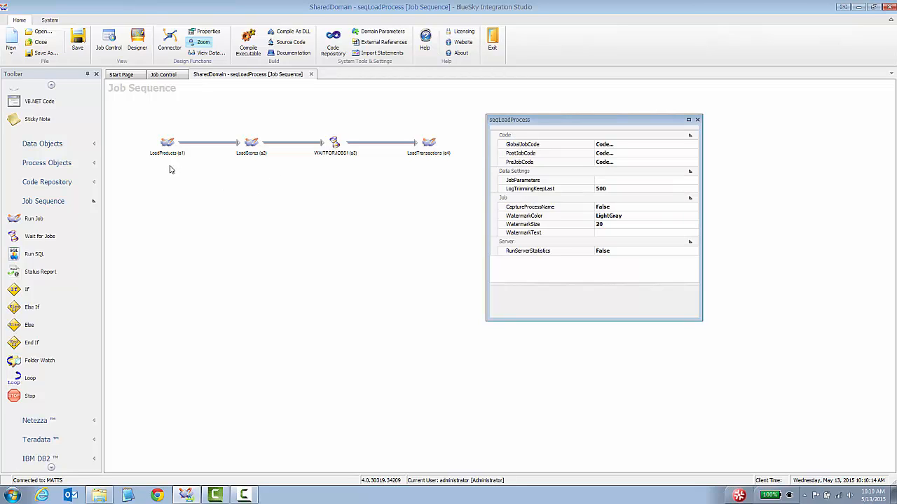
left_click(168, 143)
left_click(251, 143)
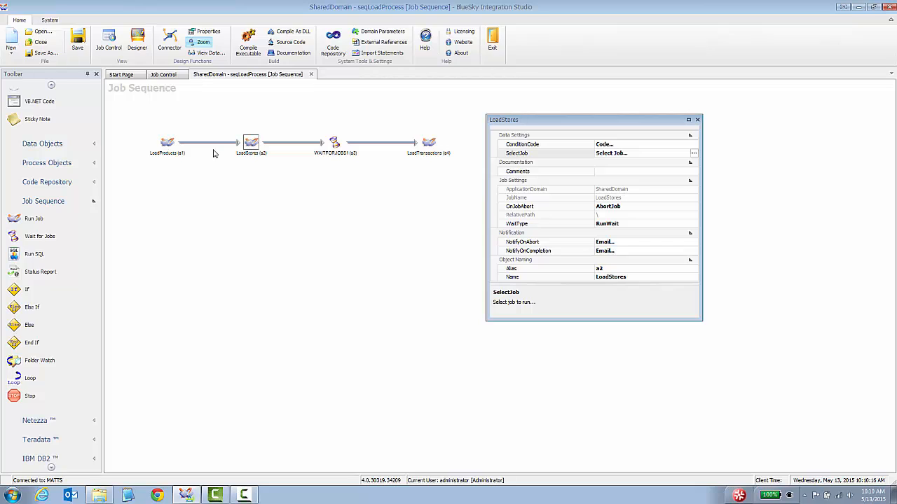
left_click(335, 144)
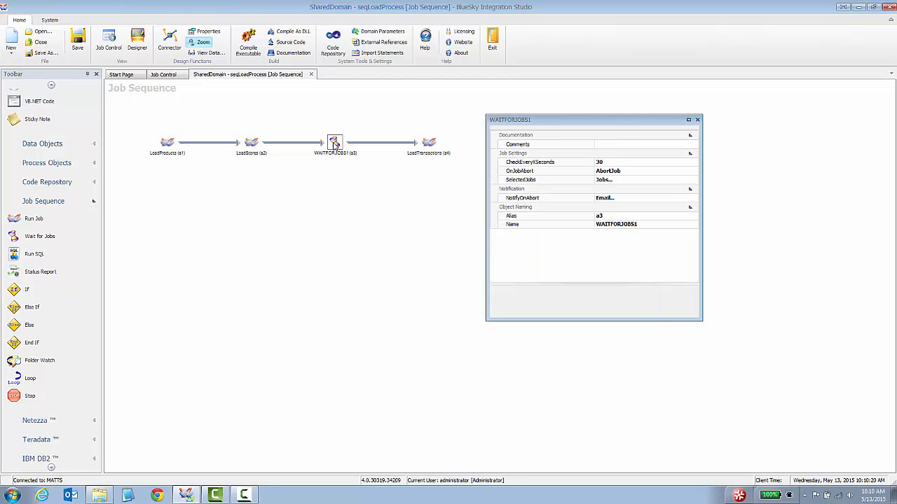
Inspect LoadTransactions, then read LoadProducts' WaitType RunWait description
left_click(420, 166)
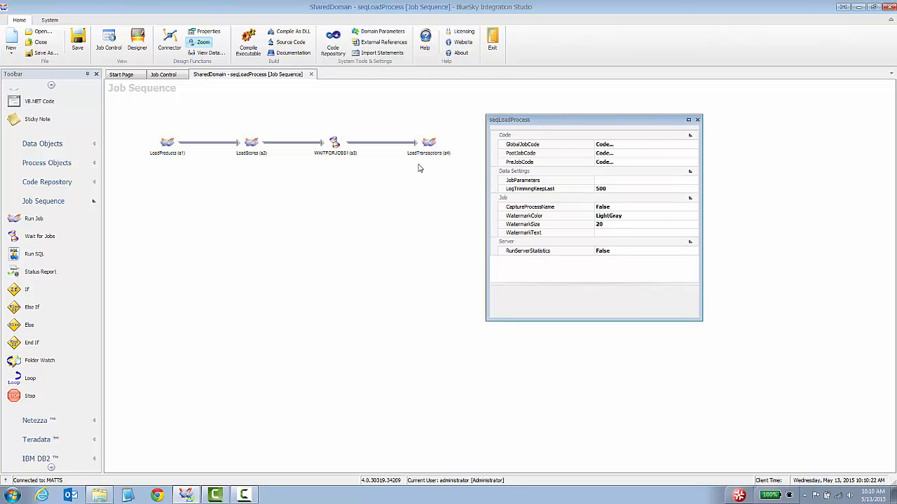
left_click(428, 143)
left_click(403, 193)
left_click(168, 143)
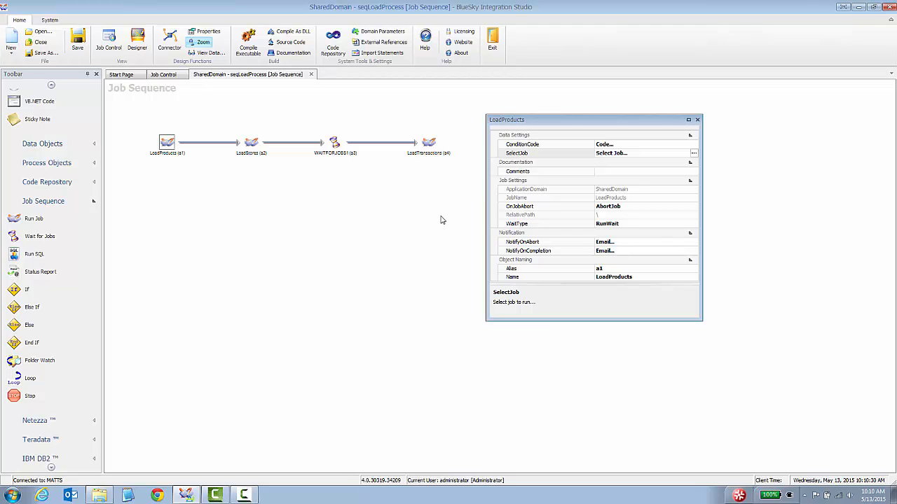
left_click(537, 224)
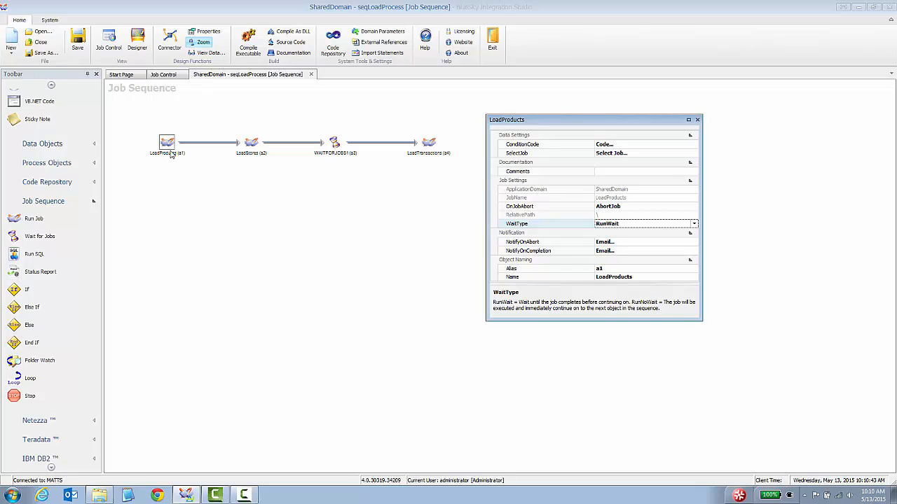
Change LoadProducts' WaitType from RunWait to RunNoWait
left_click(257, 144)
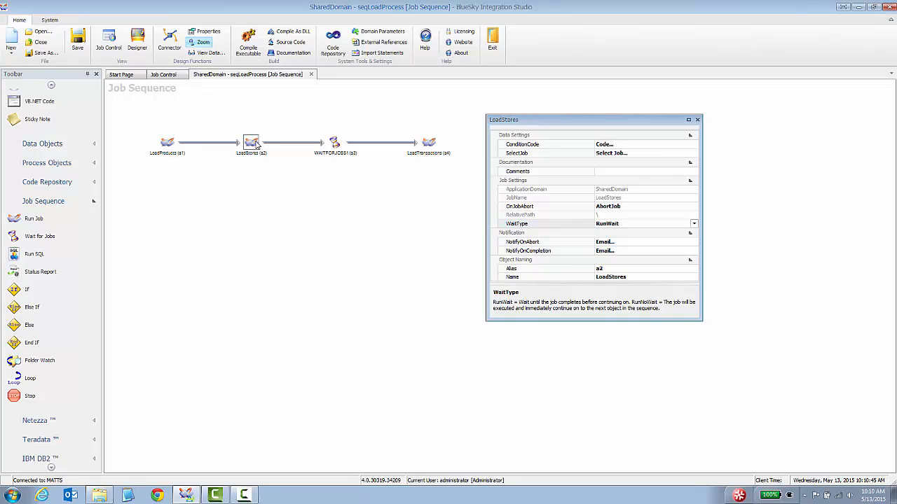
left_click(167, 143)
left_click(642, 224)
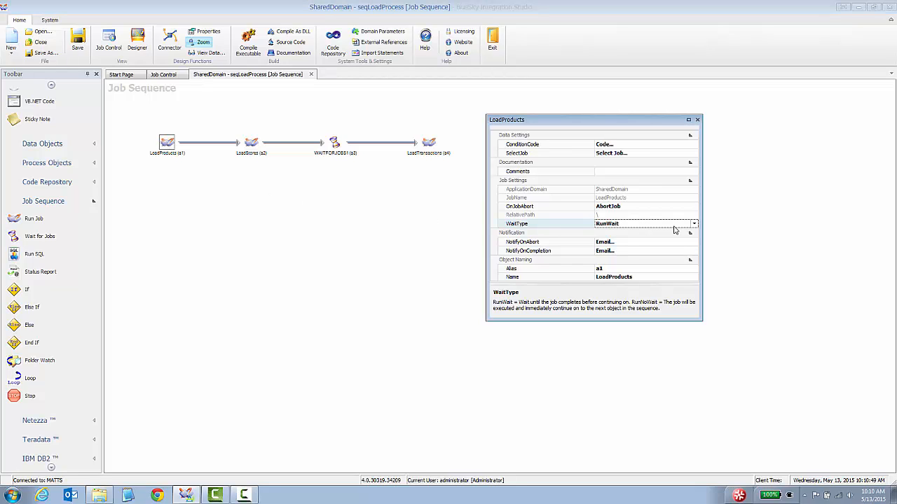
left_click(693, 224)
left_click(634, 239)
Change LoadStores' WaitType to RunNoWait as well
left_click(252, 144)
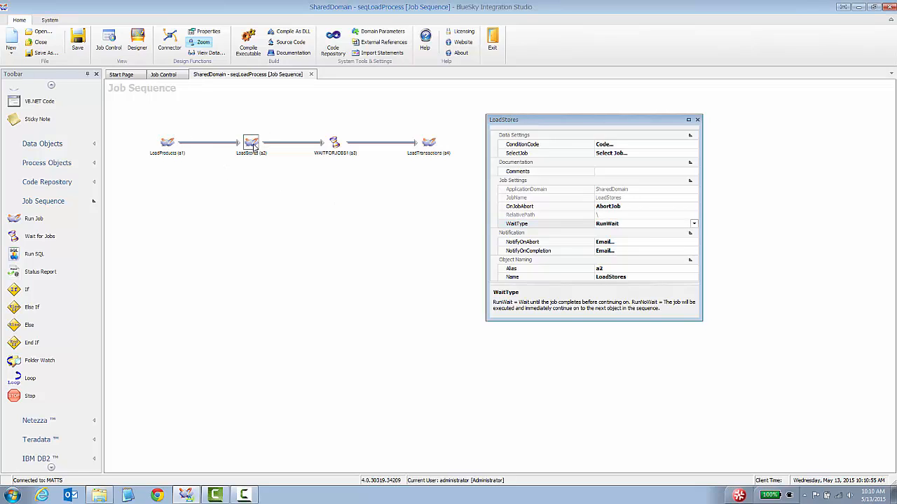
left_click(170, 143)
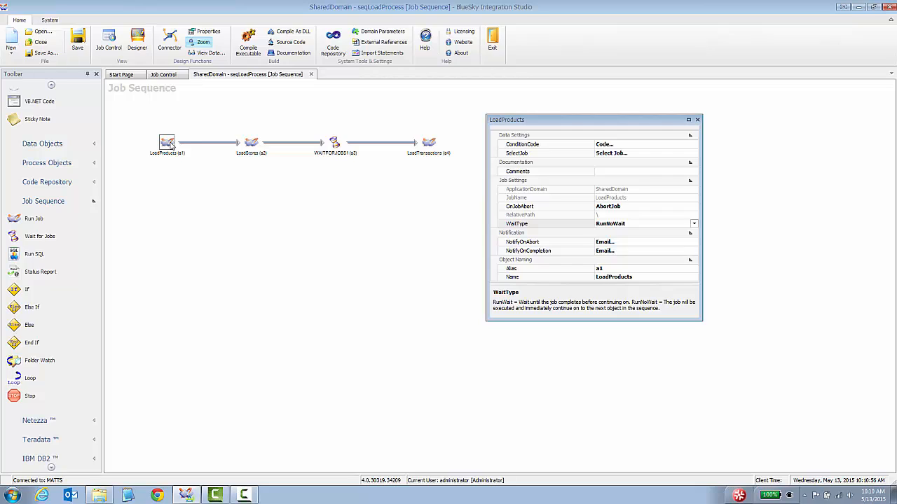
left_click(251, 143)
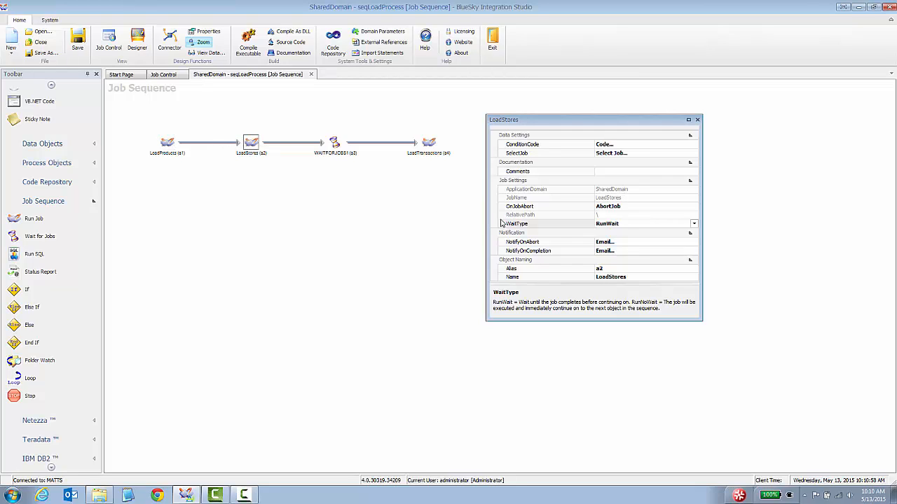
left_click(694, 225)
left_click(610, 239)
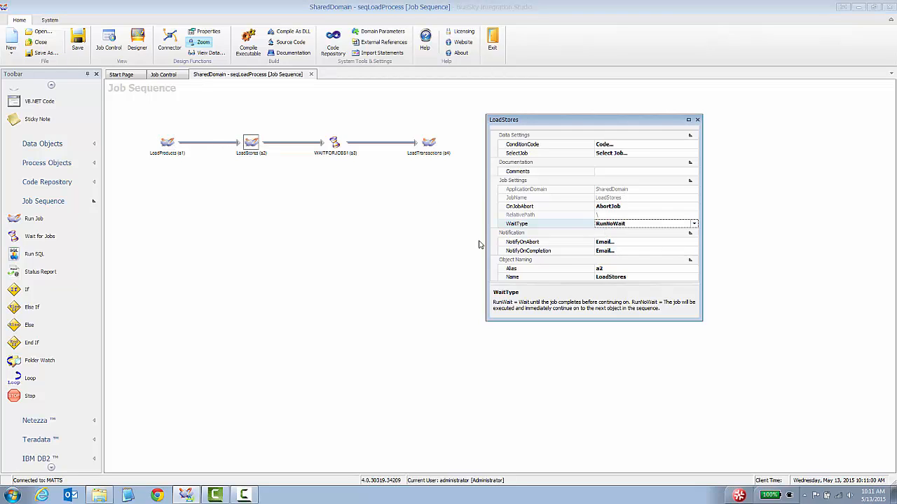
Compare both steps' settings and open WAITFORJOBS1, which checks every 30 seconds
left_click(168, 145)
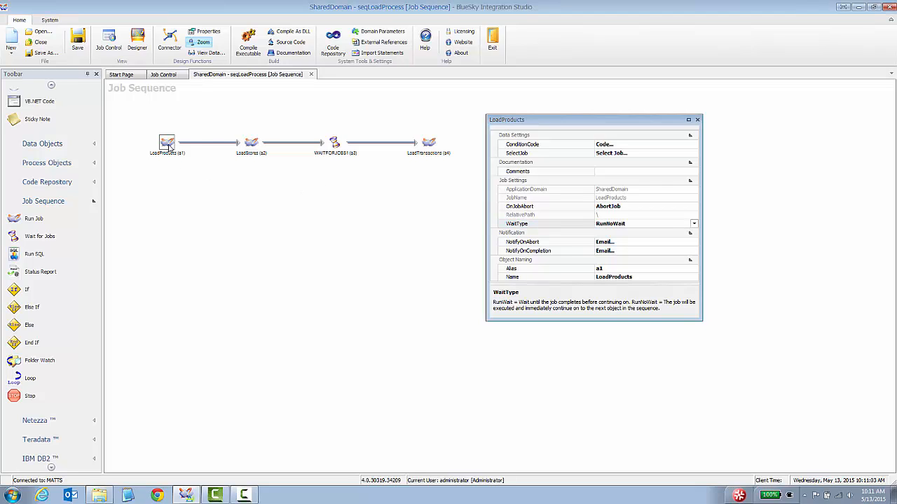
left_click(252, 145)
left_click(167, 144)
left_click(259, 145)
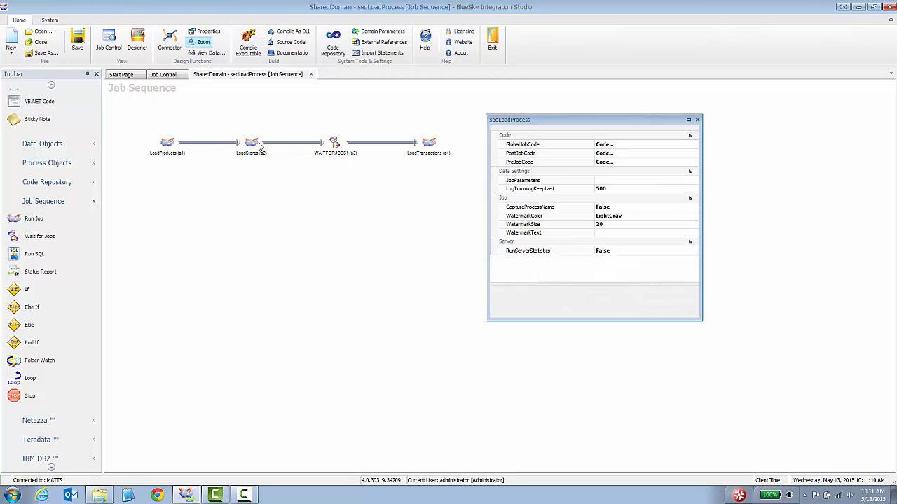
left_click(255, 150)
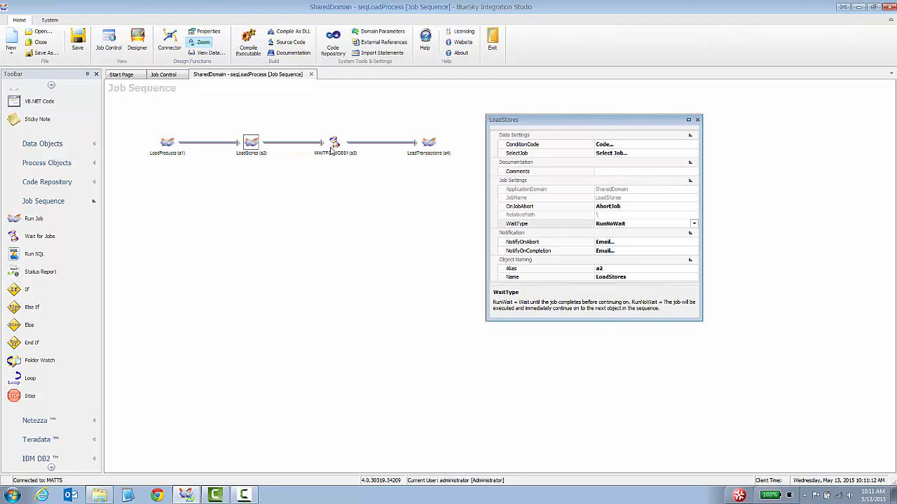
left_click(172, 147)
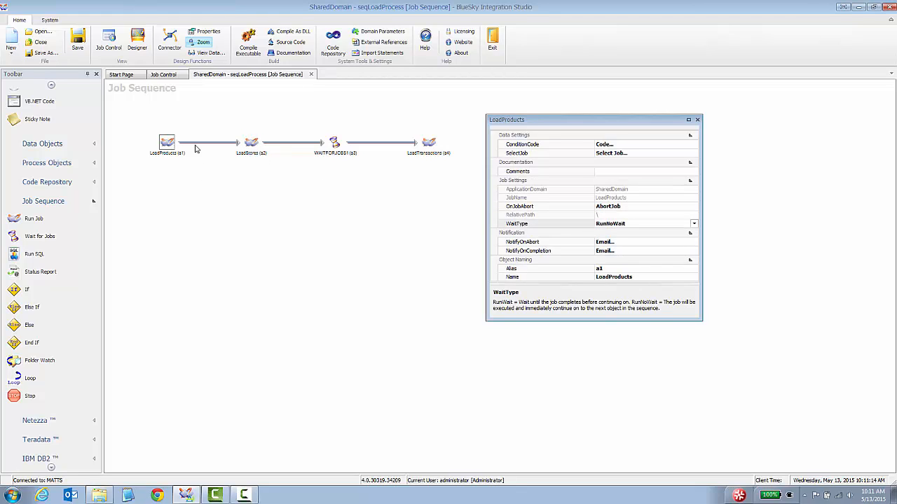
left_click(261, 150)
left_click(335, 143)
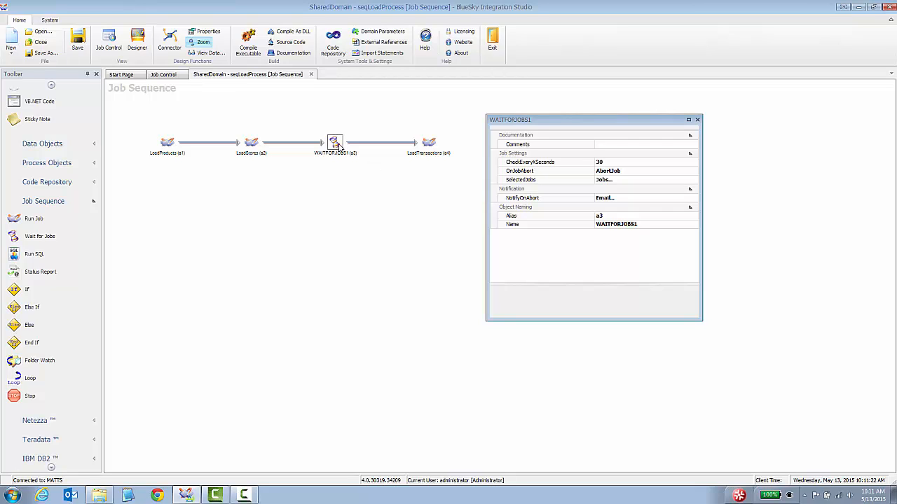
Change the WAITFORJOBS1 step's Name property to 'Wait for Dimensions'
left_click(606, 226)
type("Wait for Dim")
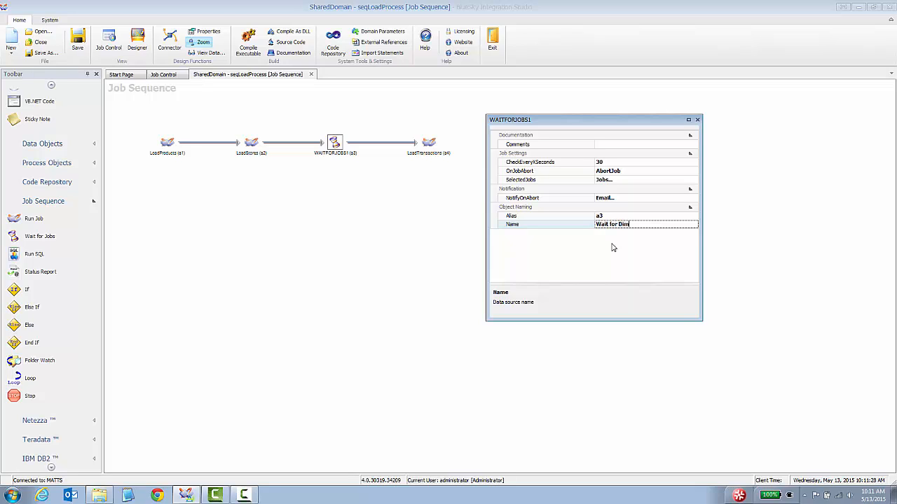
type("ension")
key("Return")
left_click(423, 217)
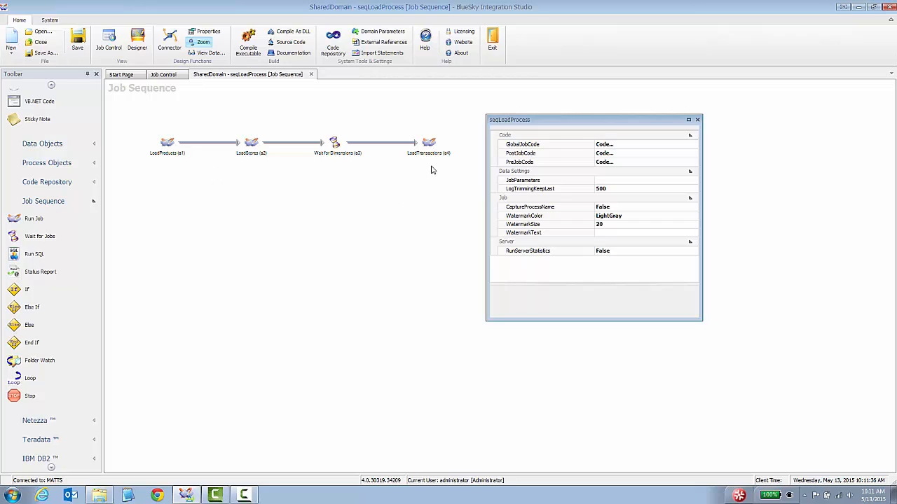
left_click(430, 143)
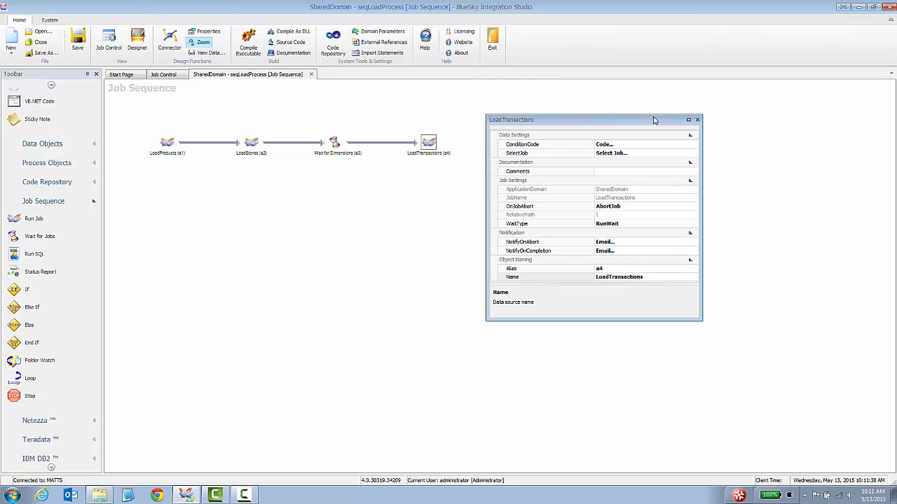
Close the step properties, then save and compile seqLoadProcess (last compile May 13, 2015 10:11:49 AM)
left_click(697, 120)
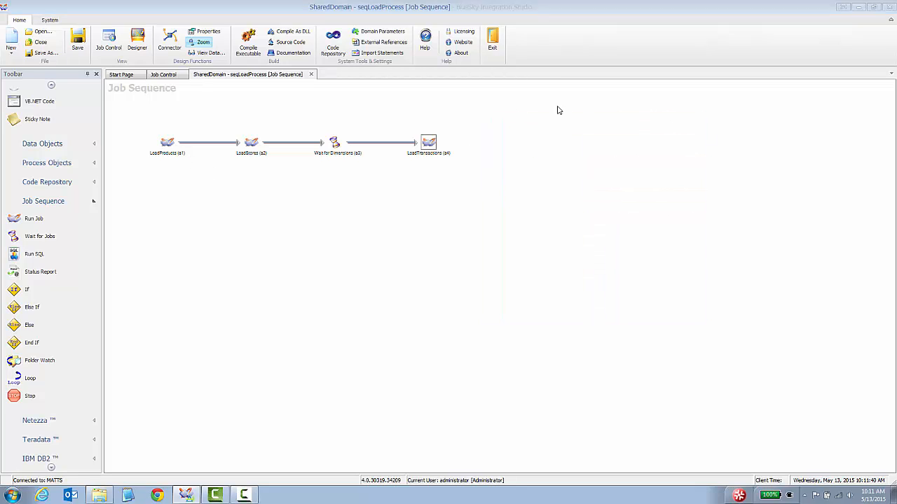
left_click(248, 43)
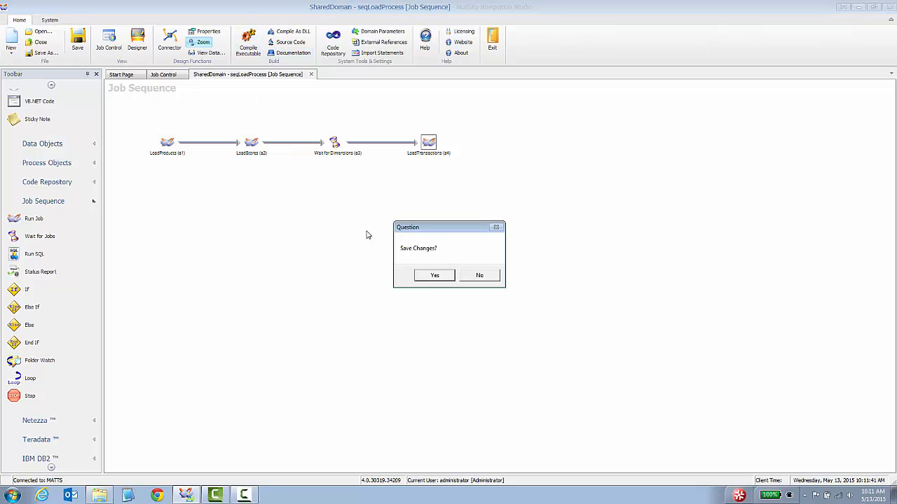
left_click(434, 277)
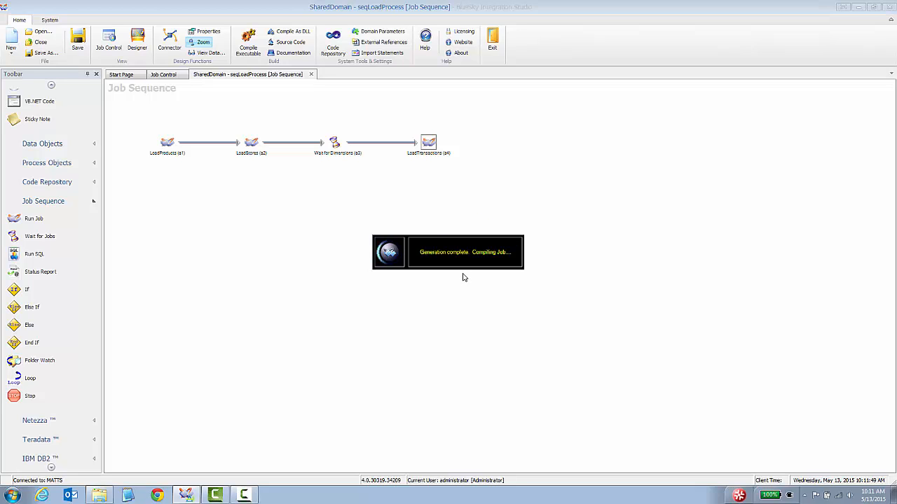
left_click(517, 280)
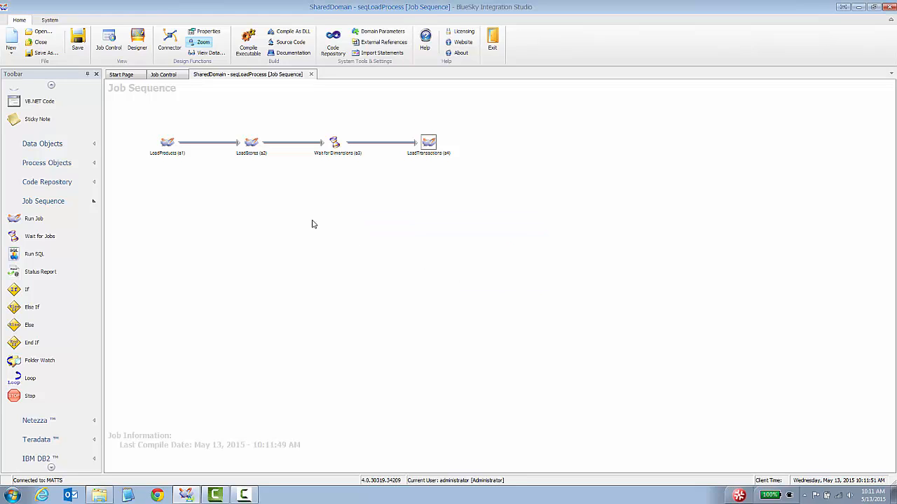
Run seqLoadProcess from Job Control, accepting the default FILENAME parameter
left_click(168, 74)
left_click(208, 140)
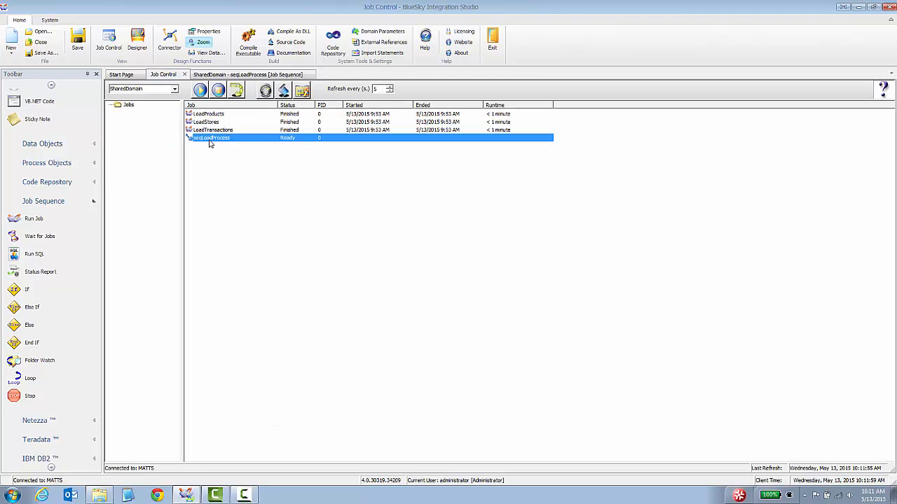
right_click(209, 141)
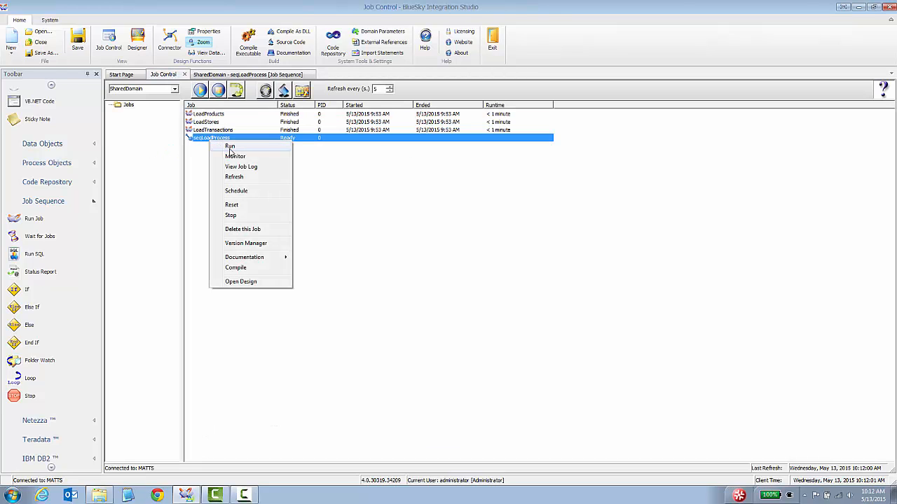
left_click(230, 147)
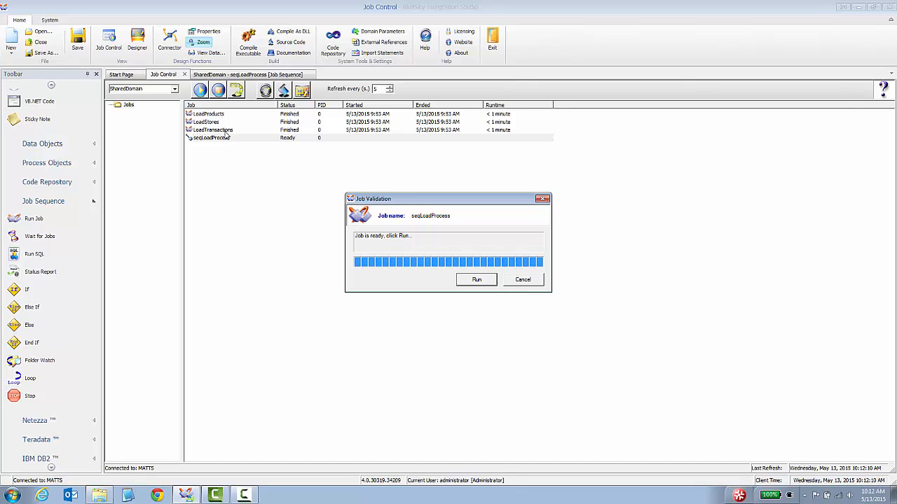
left_click(473, 284)
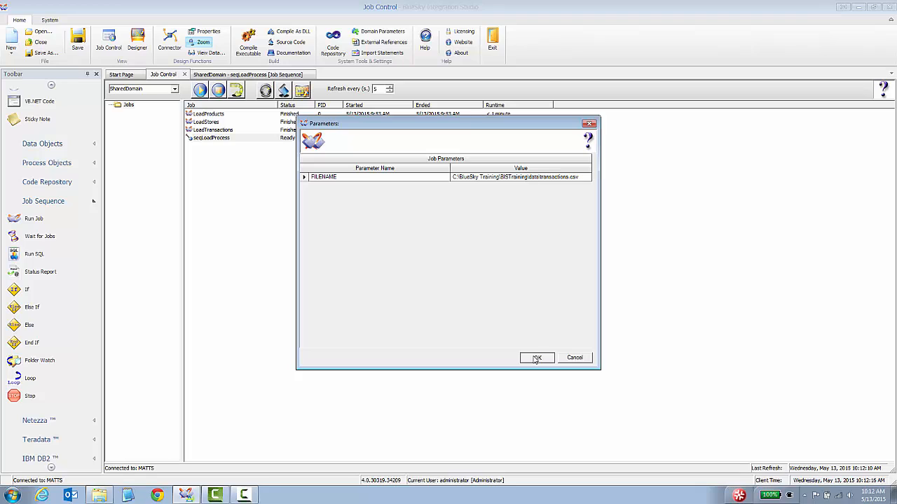
left_click(536, 358)
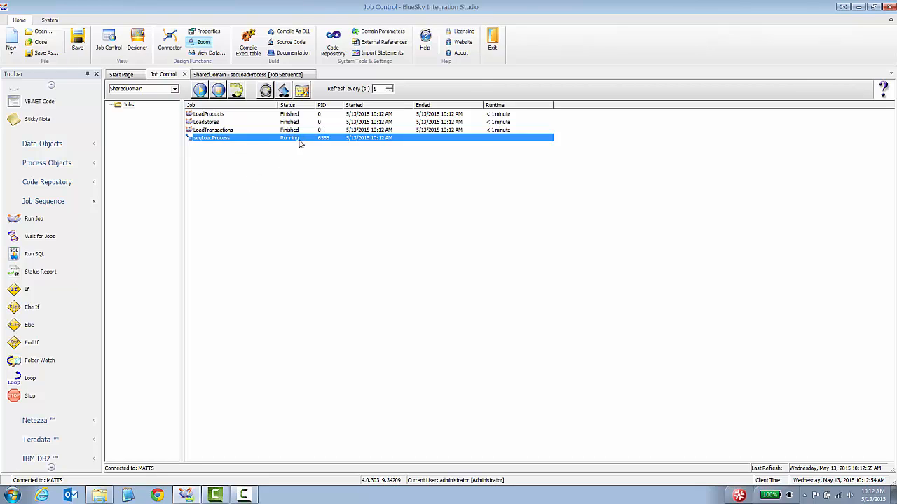
Confirm LoadProducts, LoadStores and LoadTransactions all Finished, then return to the sequence diagram
left_click(298, 115)
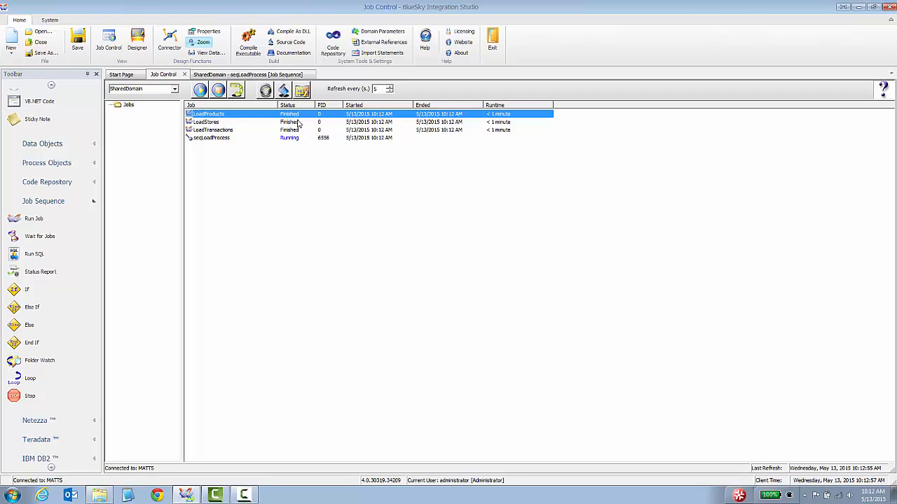
left_click(297, 121, "ctrl")
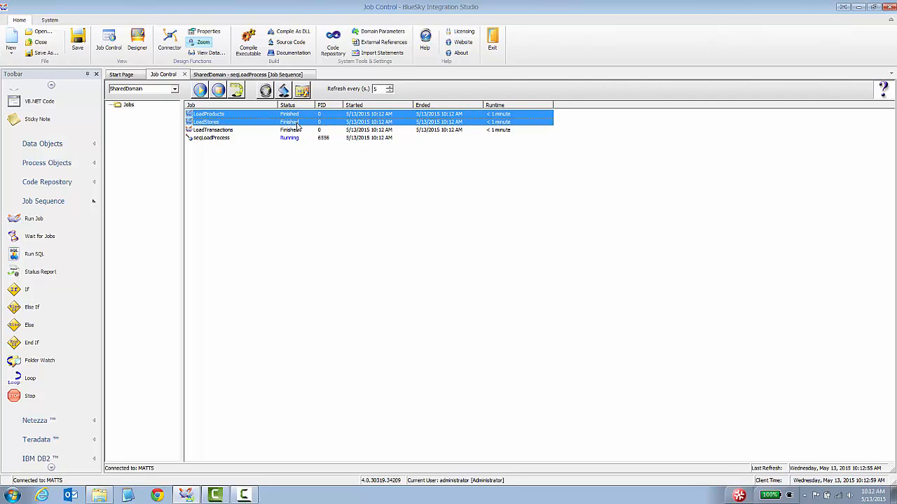
left_click(296, 131)
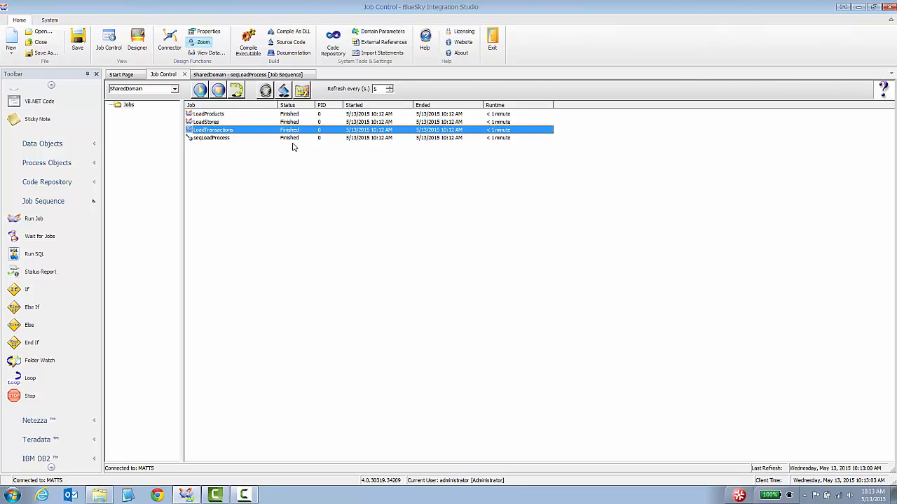
left_click(225, 75)
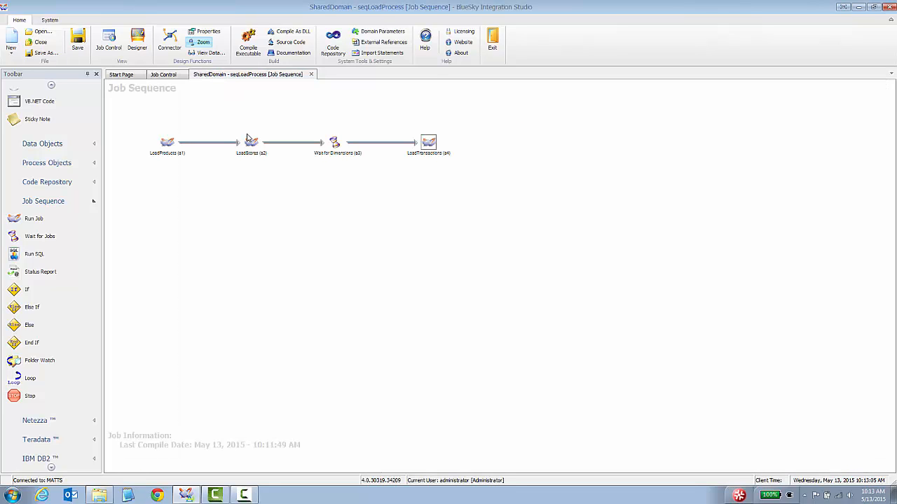
Change the Wait for Dimensions step's CheckEveryXSeconds from 30 to 2
left_click(163, 144)
left_click(251, 143)
double_click(335, 144)
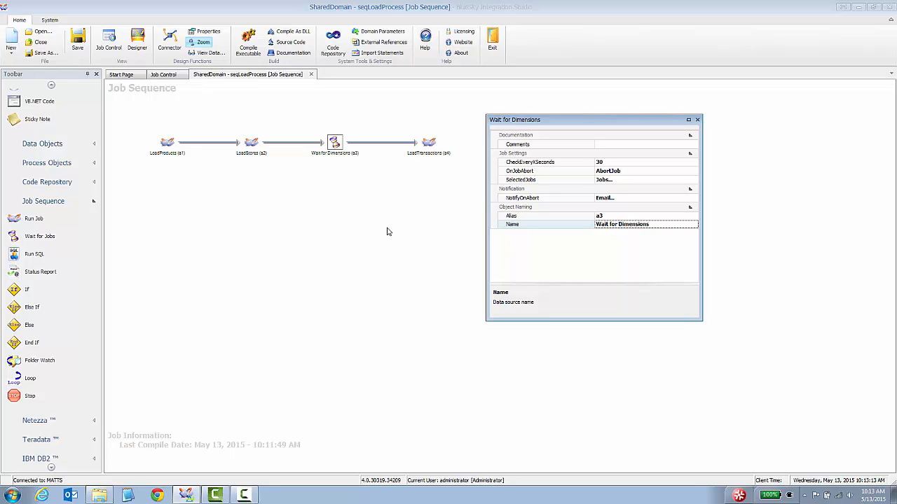
left_click(565, 163)
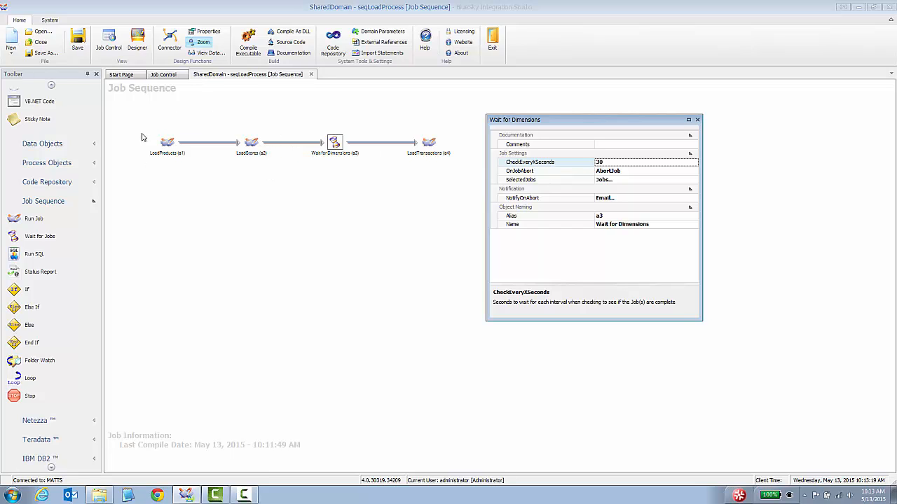
left_click(606, 163)
left_click(609, 165)
type("2")
left_click(572, 180)
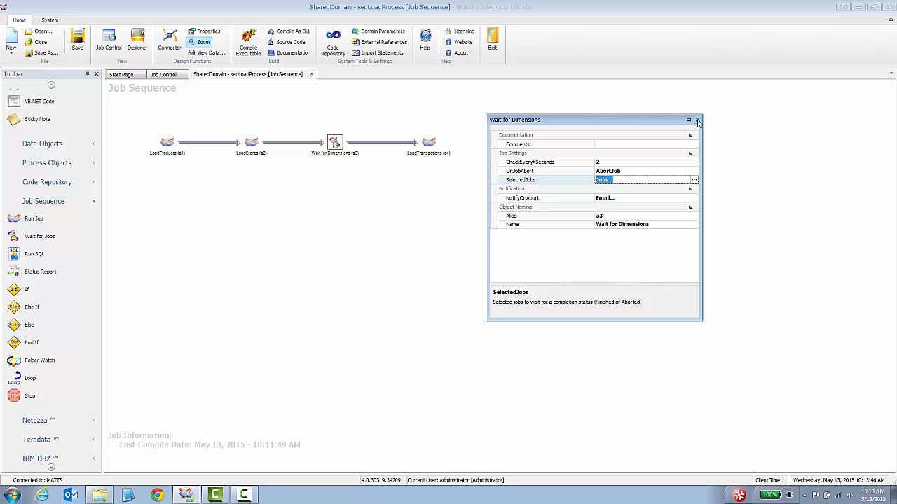
left_click(697, 121)
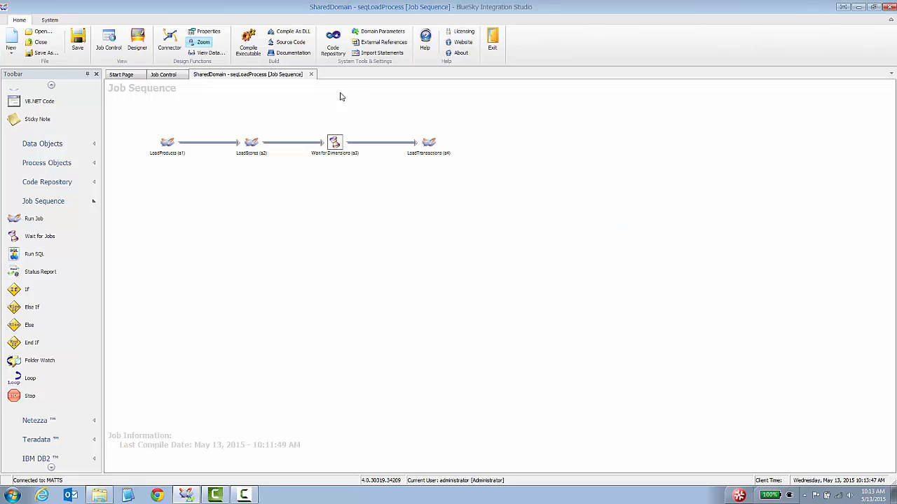
Save and recompile seqLoadProcess (last compile 10:13:56 AM)
left_click(248, 43)
left_click(435, 275)
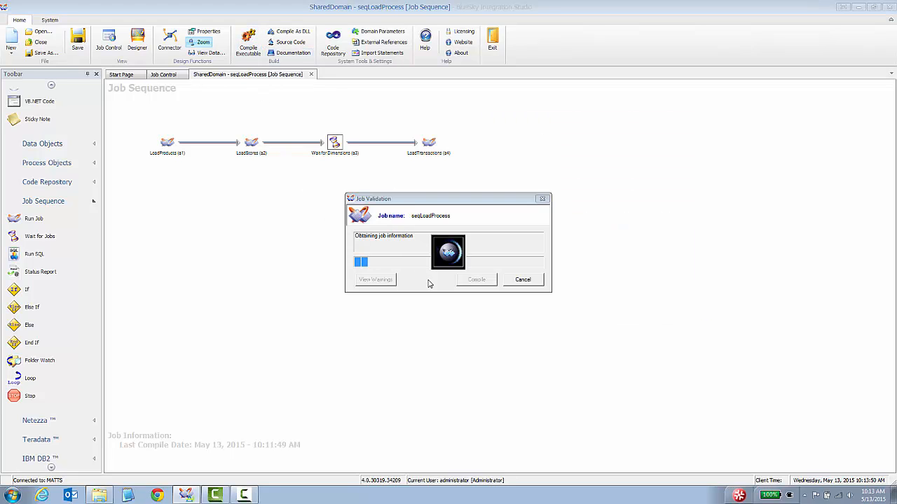
left_click(476, 280)
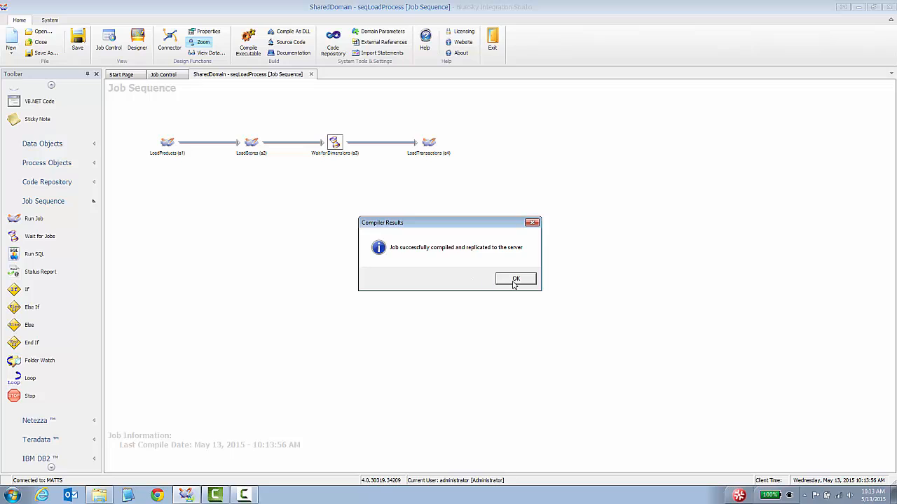
left_click(516, 282)
Run seqLoadProcess from Job Control with default parameters, then go back to its diagram
left_click(156, 74)
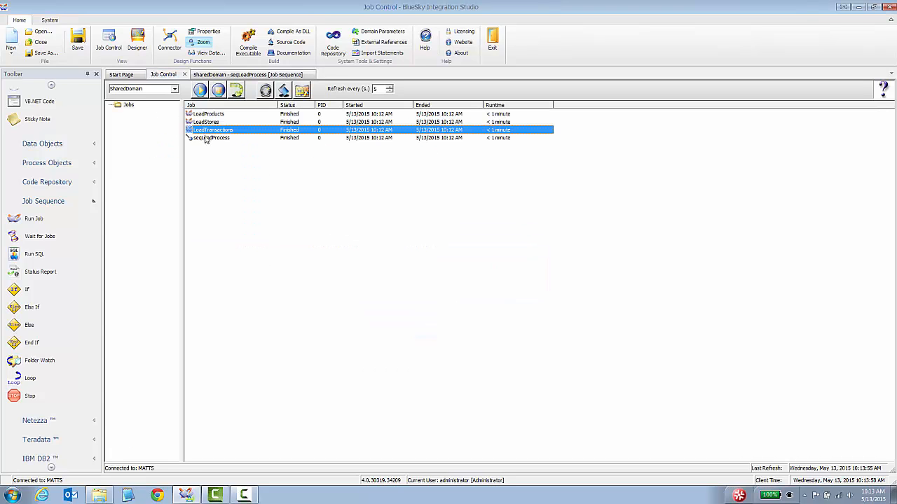
right_click(207, 138)
left_click(226, 141)
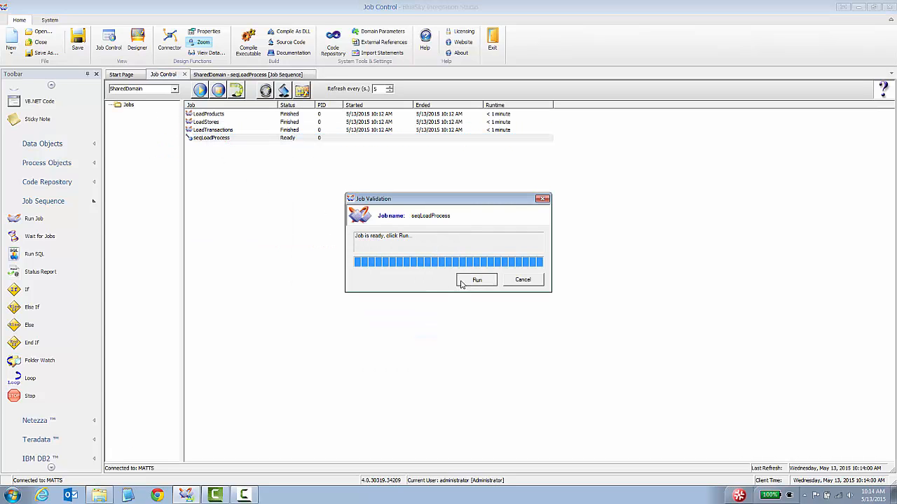
left_click(468, 280)
left_click(536, 358)
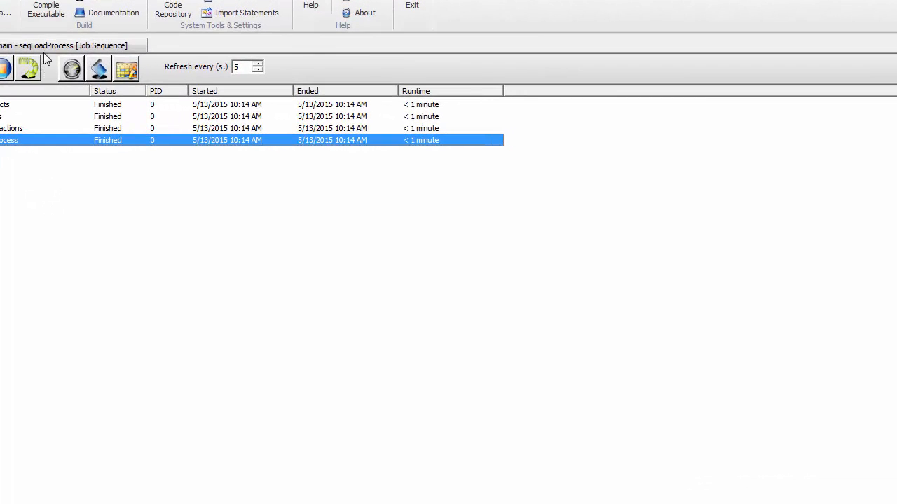
left_click(46, 46)
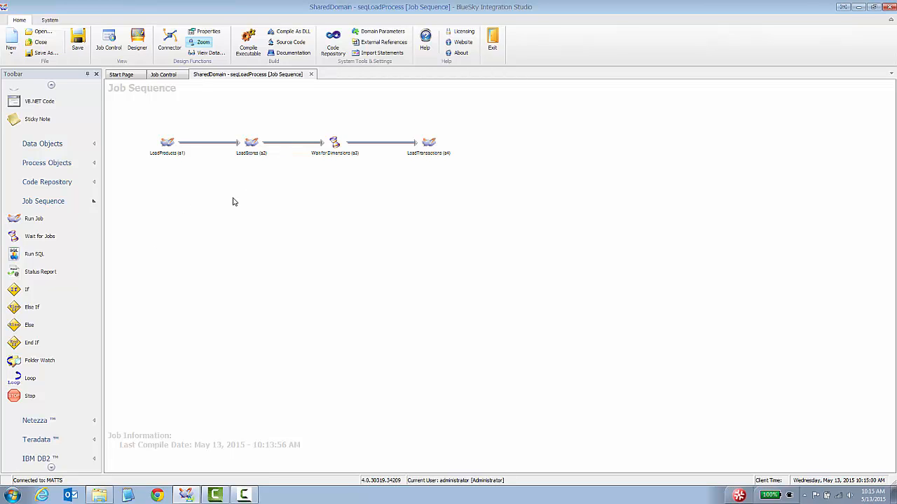
Move LoadProducts, LoadStores, Wait for Dimensions and LoadTransactions down into a new row
left_click_drag(167, 144, 186, 171)
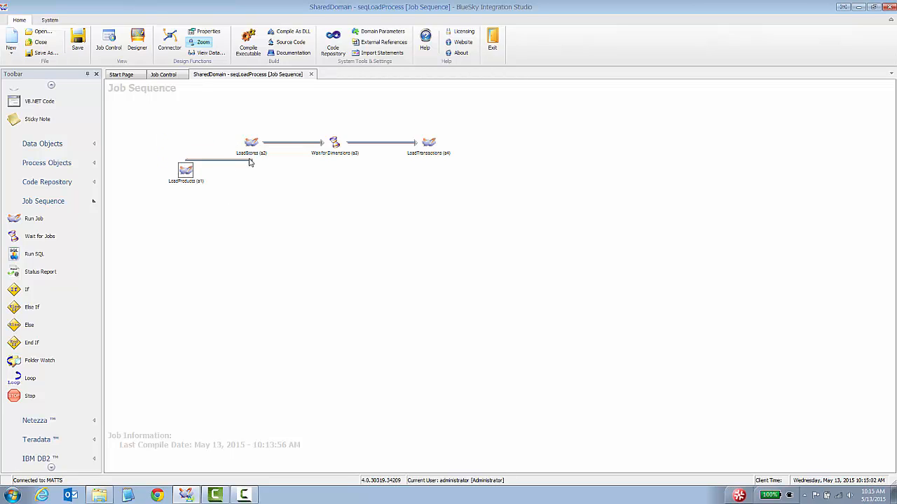
left_click_drag(258, 149, 277, 178)
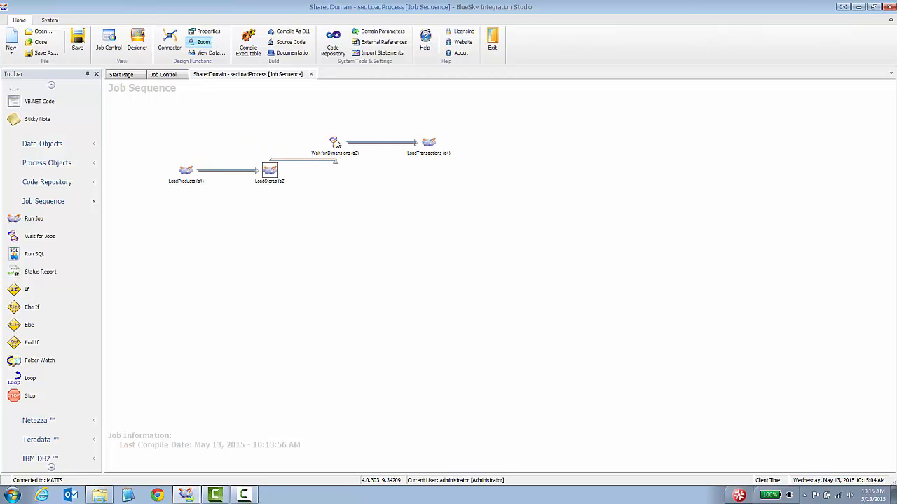
left_click_drag(334, 143, 353, 172)
left_click_drag(429, 142, 522, 171)
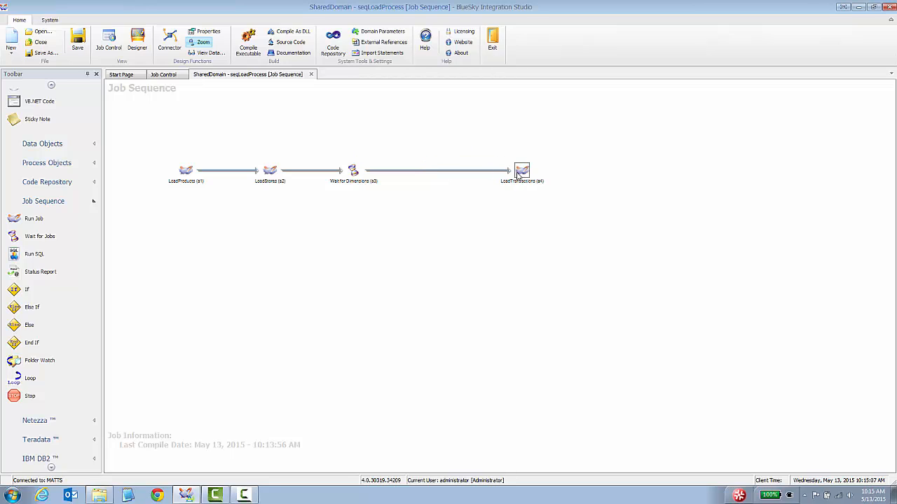
left_click(299, 224)
Add an If step and an End If step, placing End If under Wait for Dimensions
left_click_drag(26, 293, 163, 131)
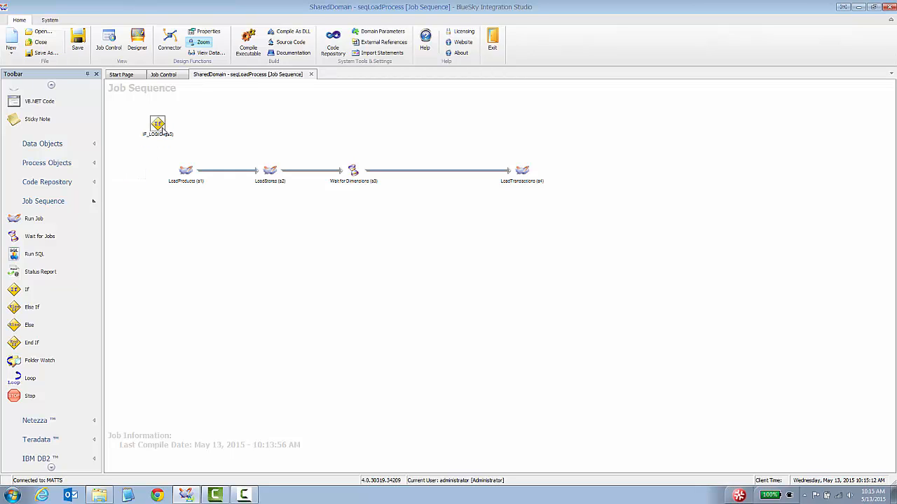
left_click_drag(33, 344, 163, 219)
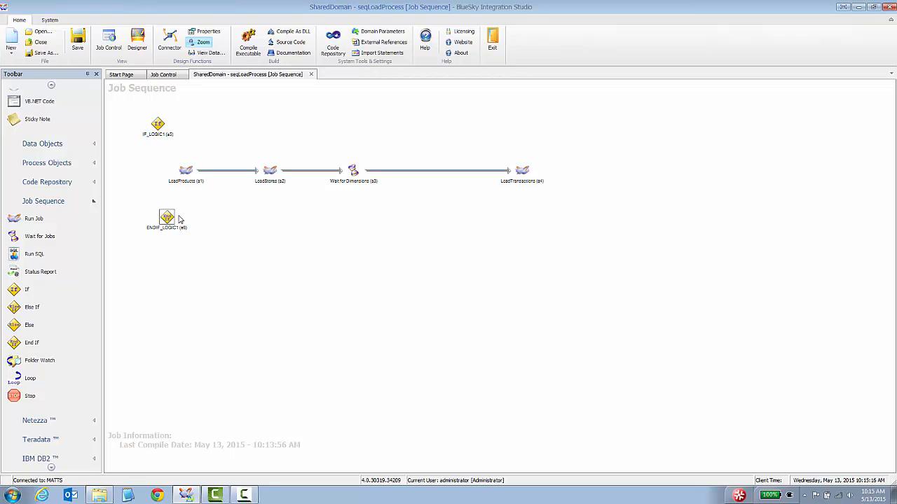
left_click_drag(164, 219, 426, 238)
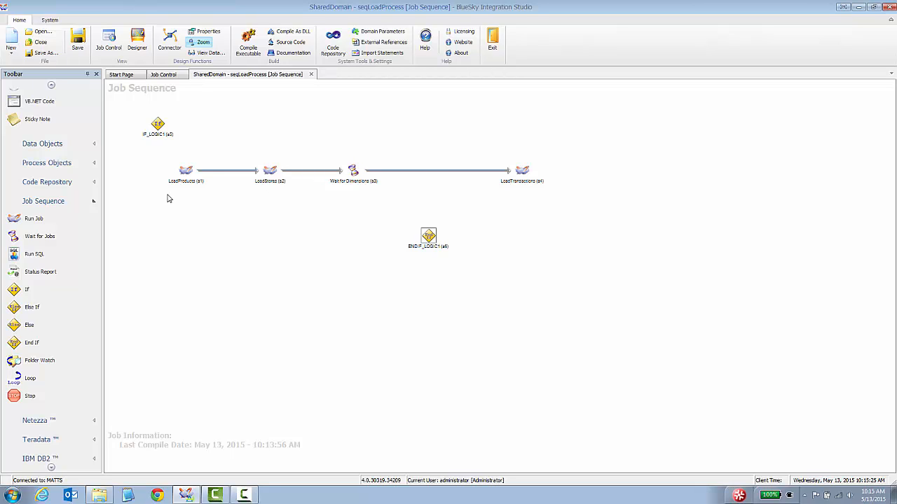
Delete the link into LoadTransactions and line the If step up before LoadProducts
left_click(391, 172)
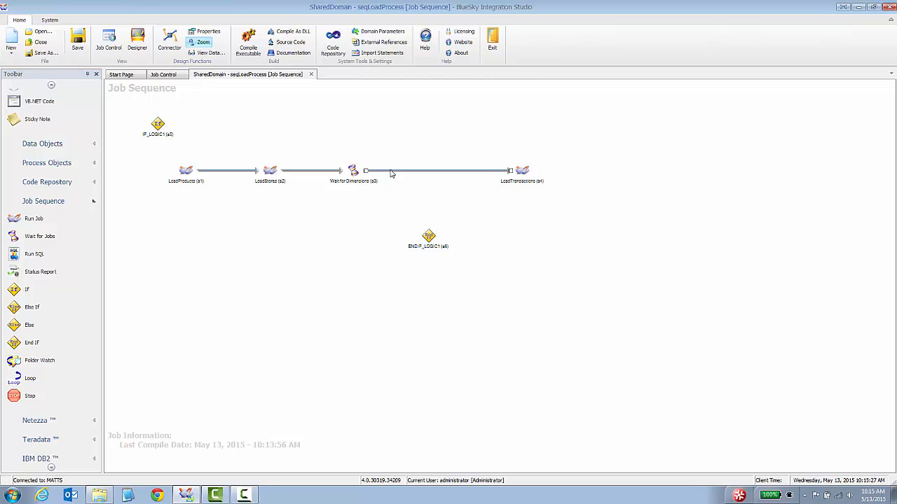
key("Delete")
left_click(300, 174)
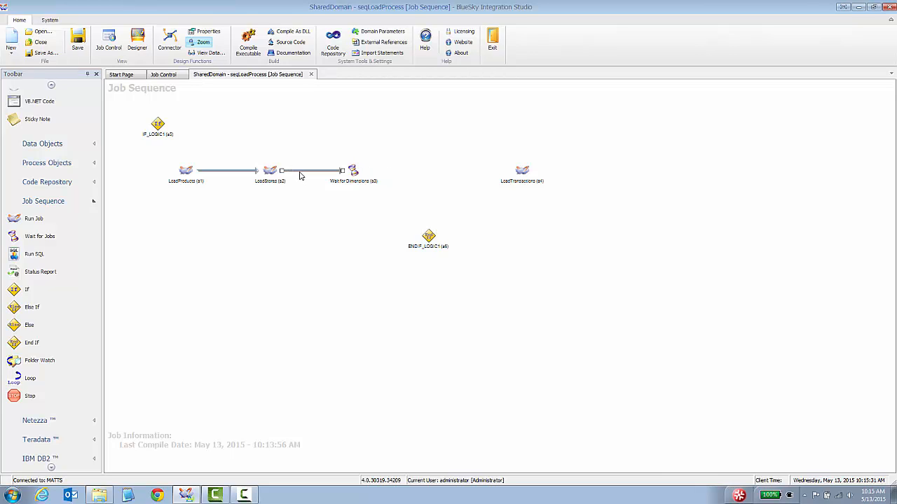
left_click(279, 222)
left_click_drag(180, 173, 199, 171)
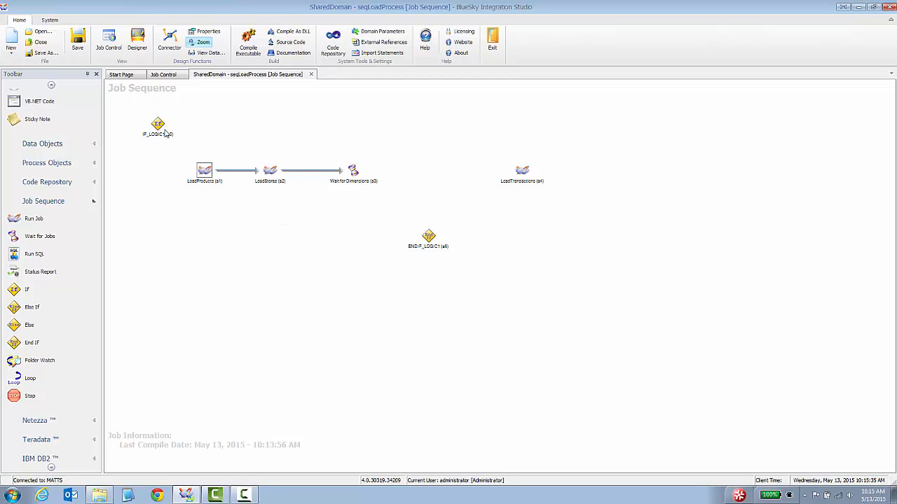
left_click_drag(157, 130, 144, 176)
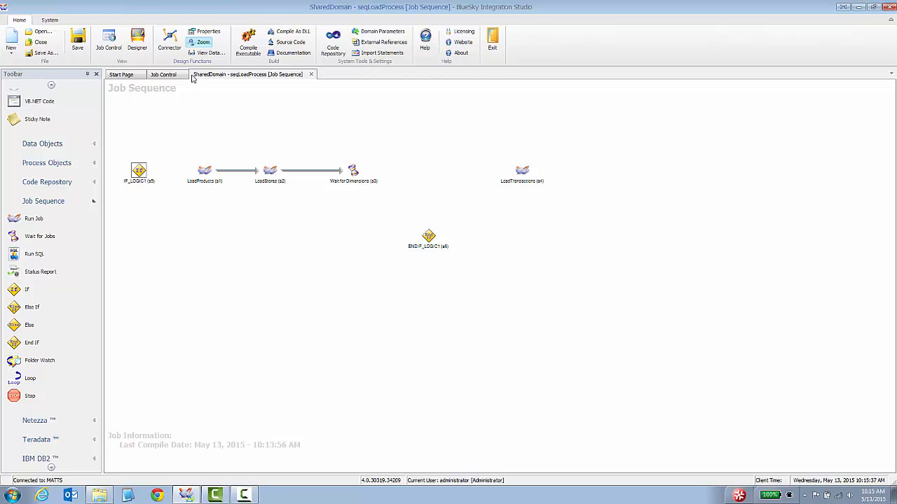
left_click(169, 43)
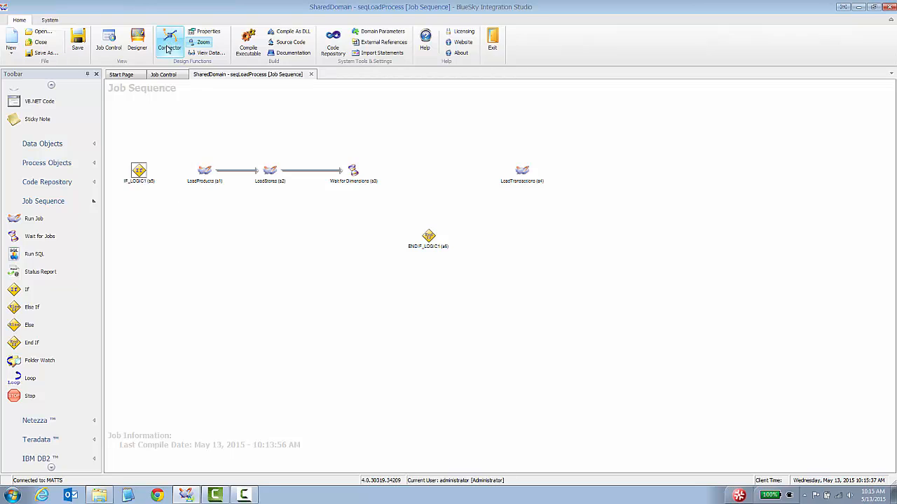
Link If to LoadProducts, and Wait for Dimensions through End If to LoadTransactions
left_click(203, 174)
left_click_drag(207, 176, 299, 173)
left_click_drag(357, 174, 385, 174)
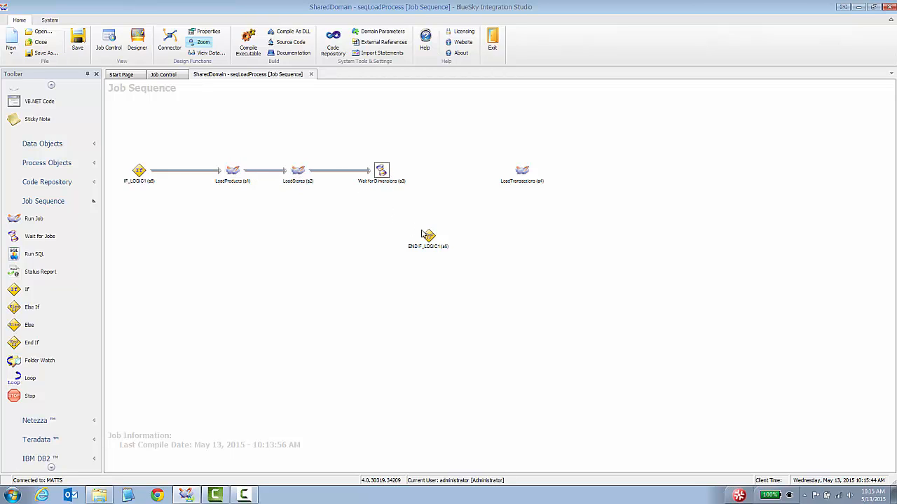
left_click_drag(432, 238, 458, 173)
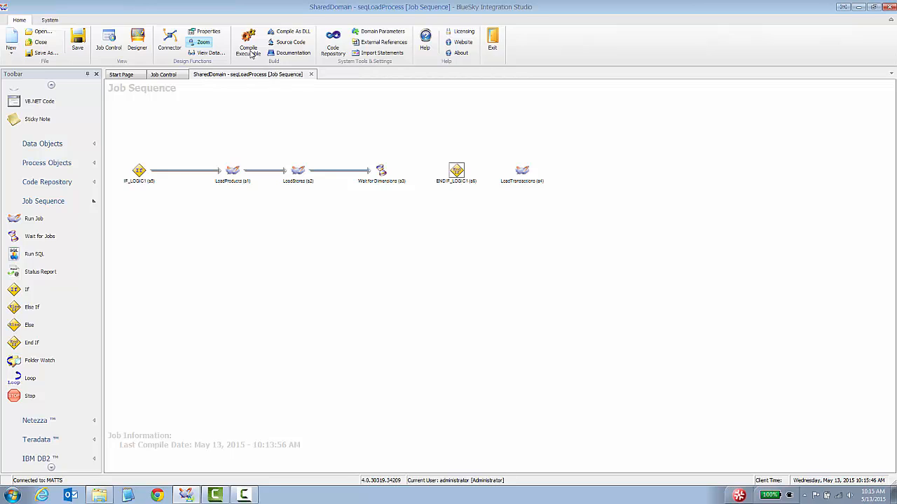
left_click(169, 41)
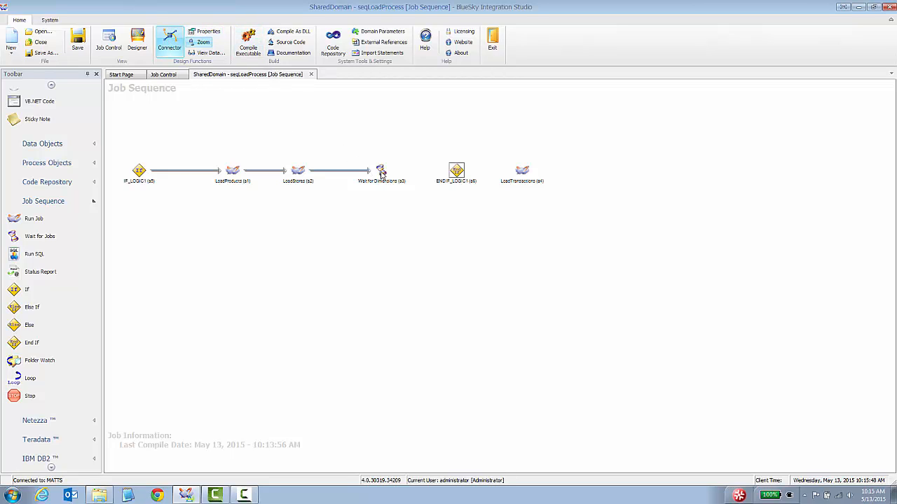
left_click_drag(380, 174, 522, 173)
left_click(174, 41)
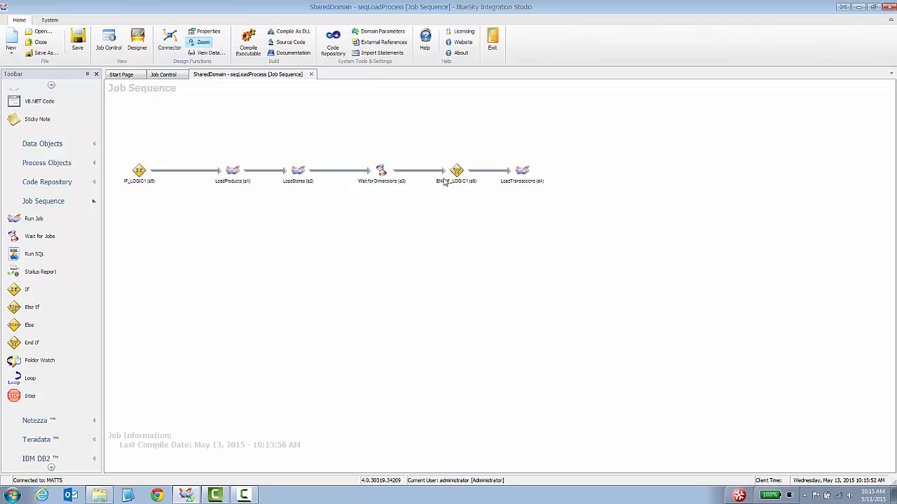
Rename ENDIF_LOGIC1 to 'End If' and IF_LOGIC1 to 'If Sunday'
right_click(456, 171)
left_click(476, 175)
type("End")
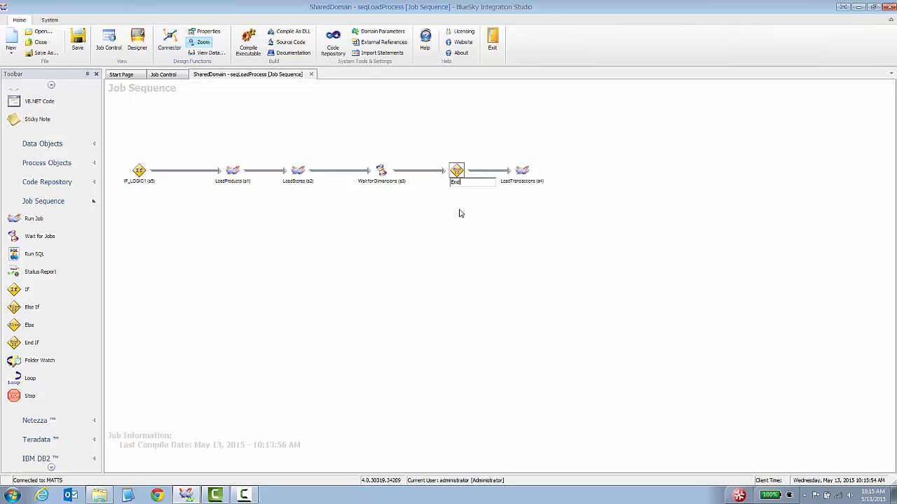
type(" If")
key("Return")
left_click(140, 172)
right_click(141, 173)
left_click(159, 176)
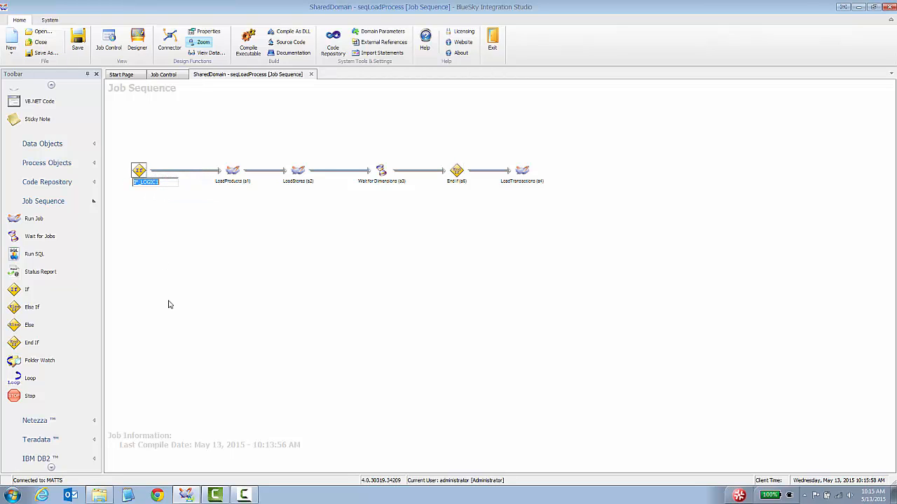
type("If Sunday")
key("Return")
left_click(168, 303)
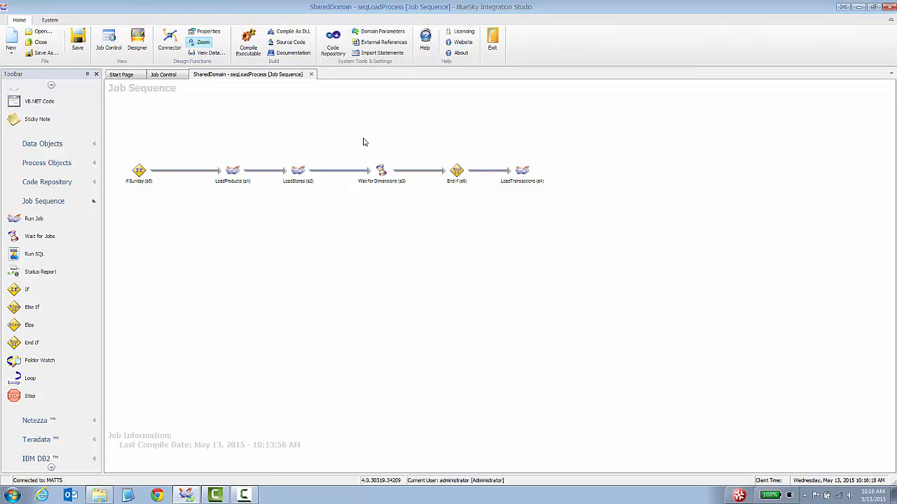
Code the If Sunday step: If Now.DayOfWeek = System.DayOfWeek.Sunday Then Return True Else Return False
left_click_drag(140, 174, 148, 173)
double_click(149, 173)
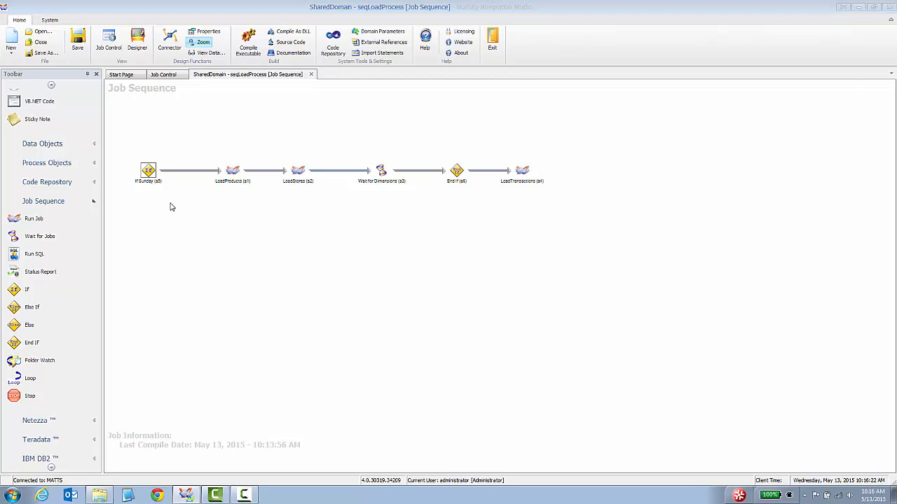
left_click_drag(245, 22, 292, 218)
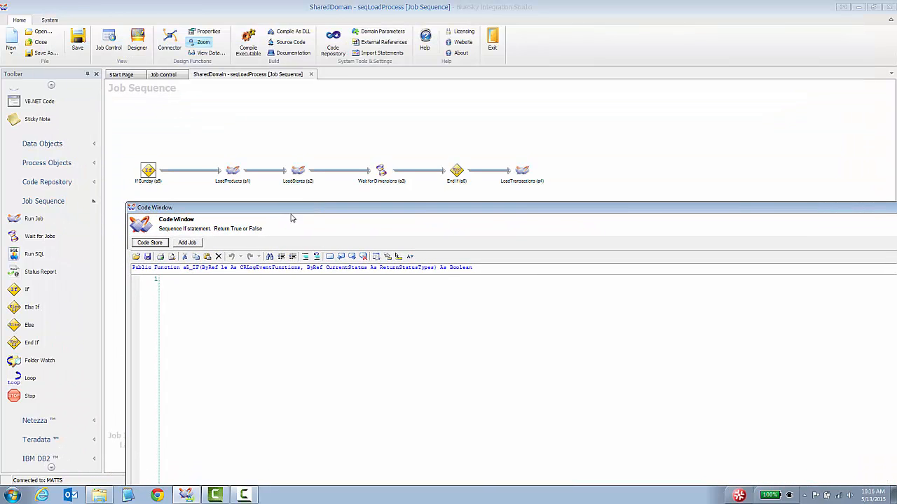
left_click(200, 306)
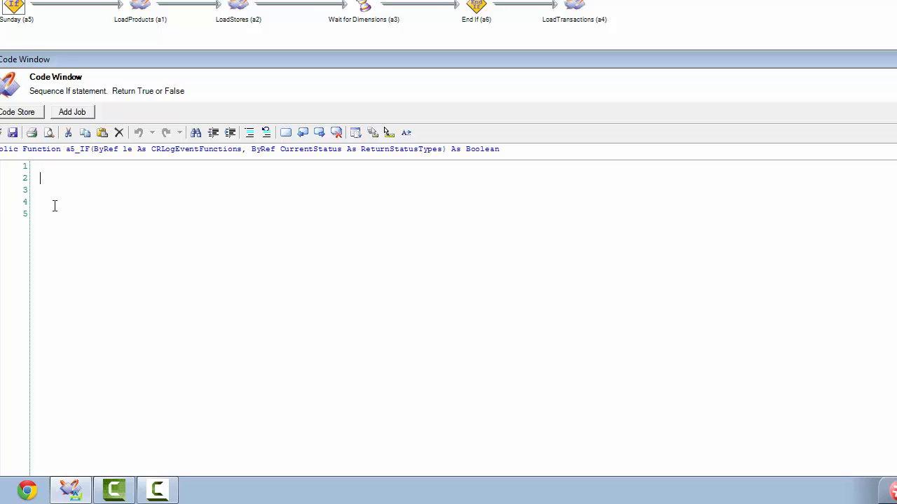
type("If No")
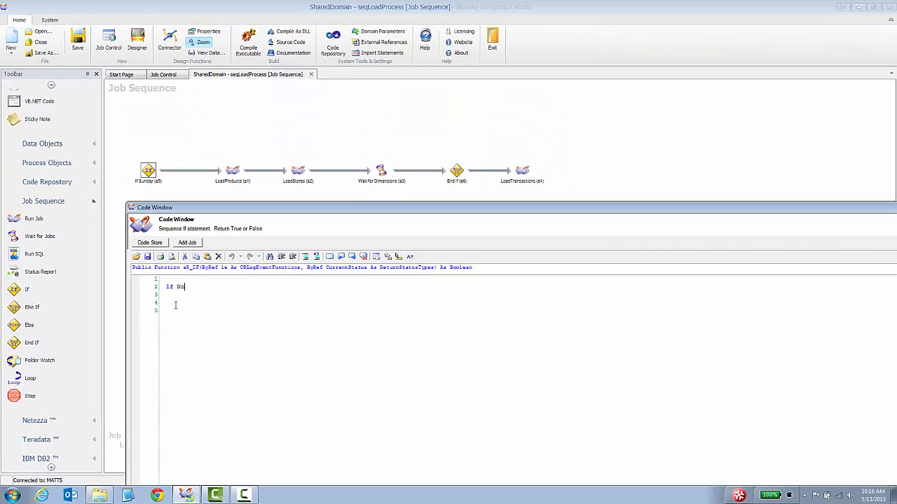
type("w.DayOfWeek = System.Day")
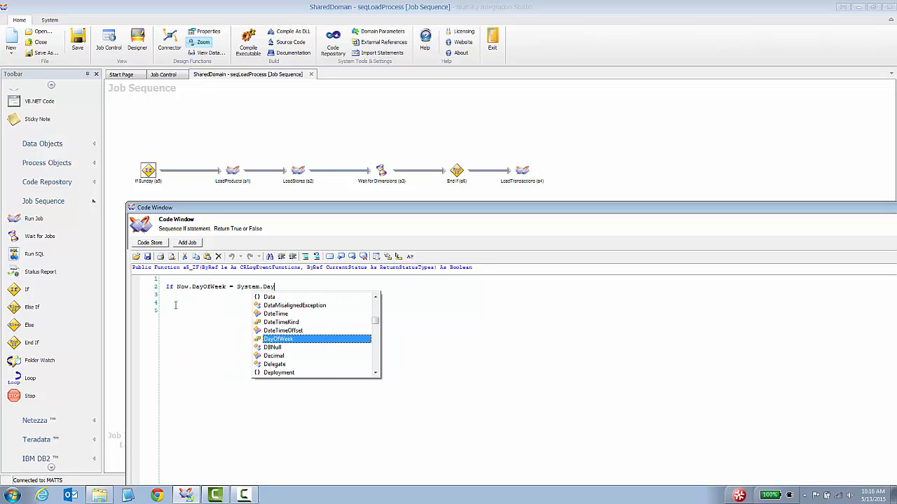
type("OfWeek.S")
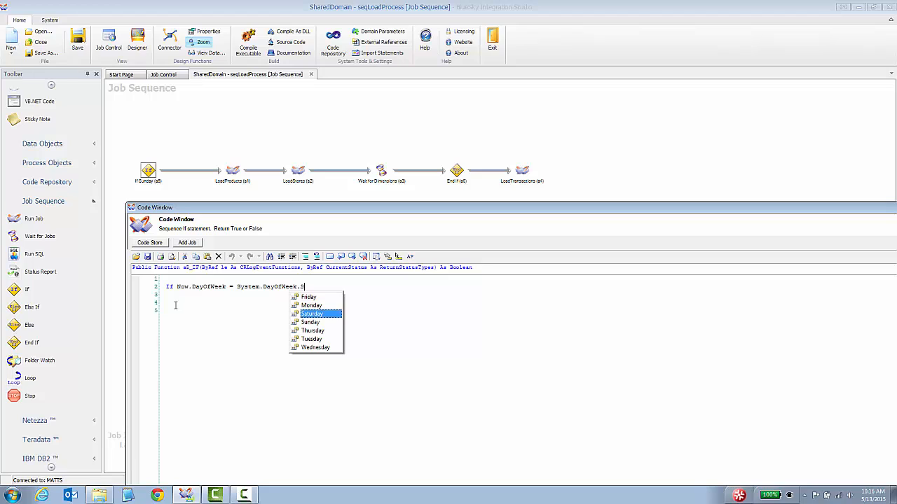
type("unday Then")
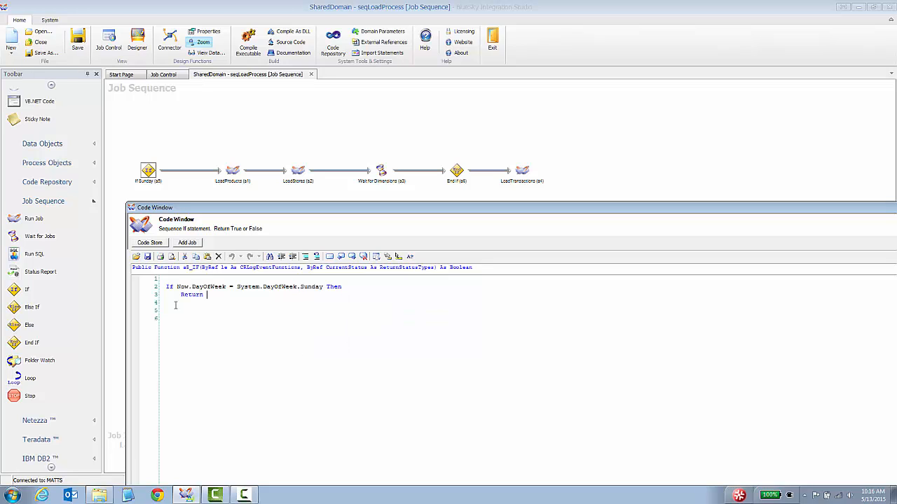
type("     Return True Else     Return ")
type("False")
key("Return")
left_click_drag(516, 205, 442, 25)
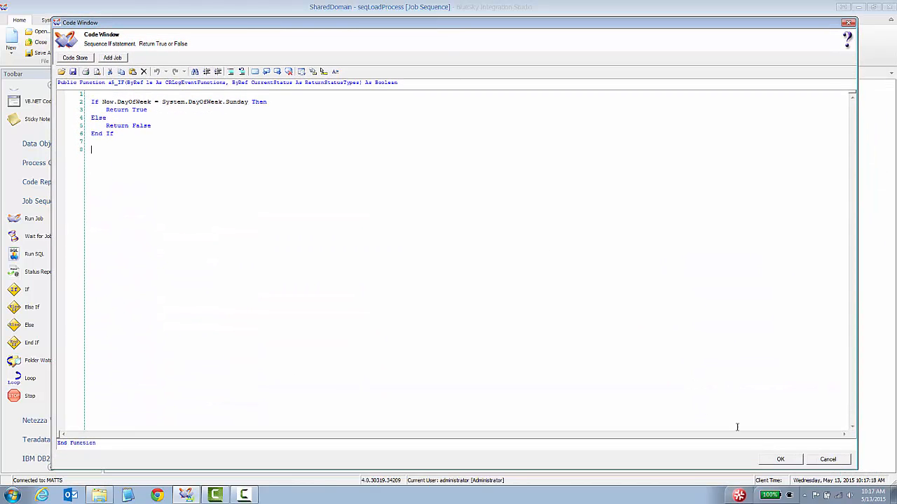
left_click(776, 460)
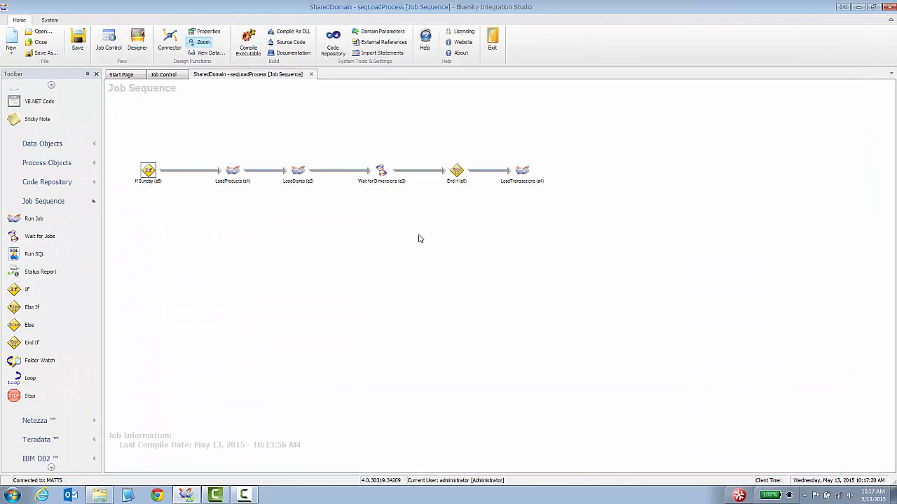
Save and compile seqLoadProcess (last compile 10:17:29 AM), then view it as Ready in Job Control
left_click(246, 49)
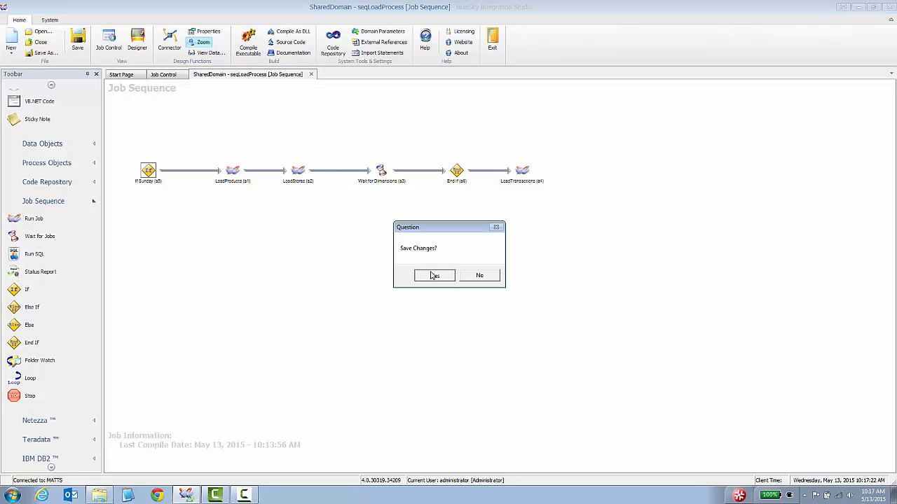
left_click(433, 276)
left_click(472, 279)
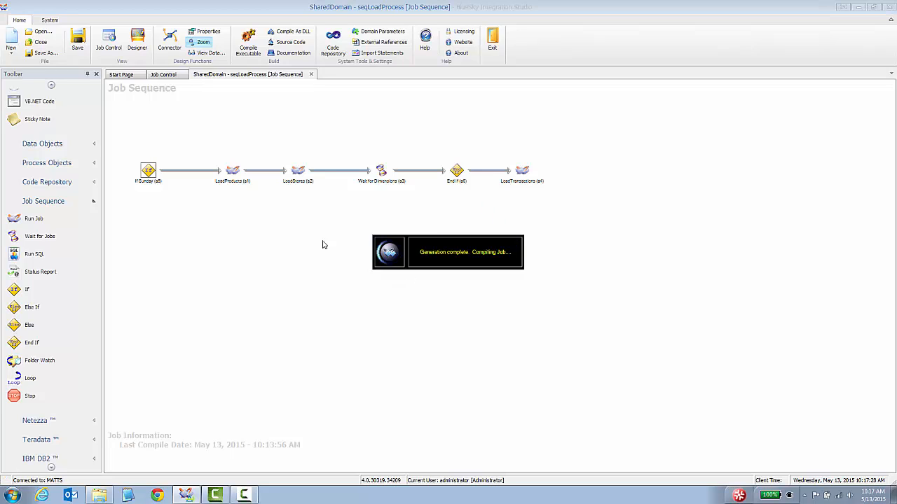
left_click(522, 280)
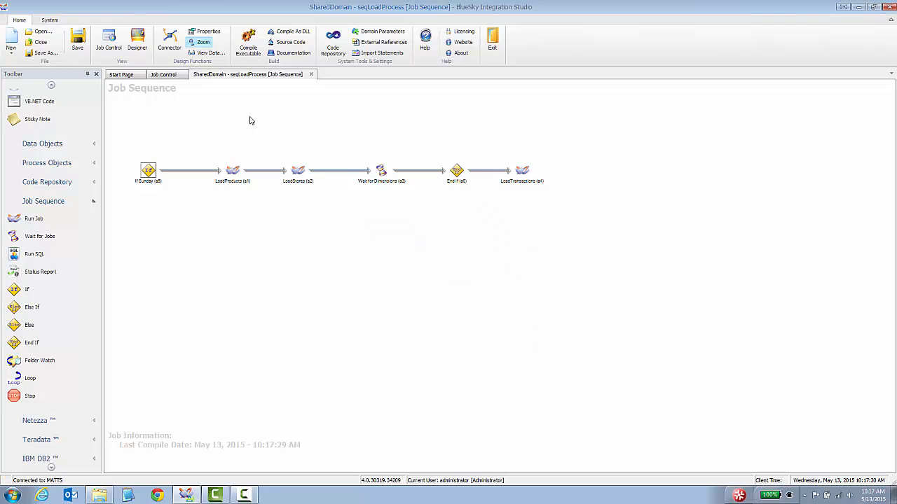
left_click(161, 77)
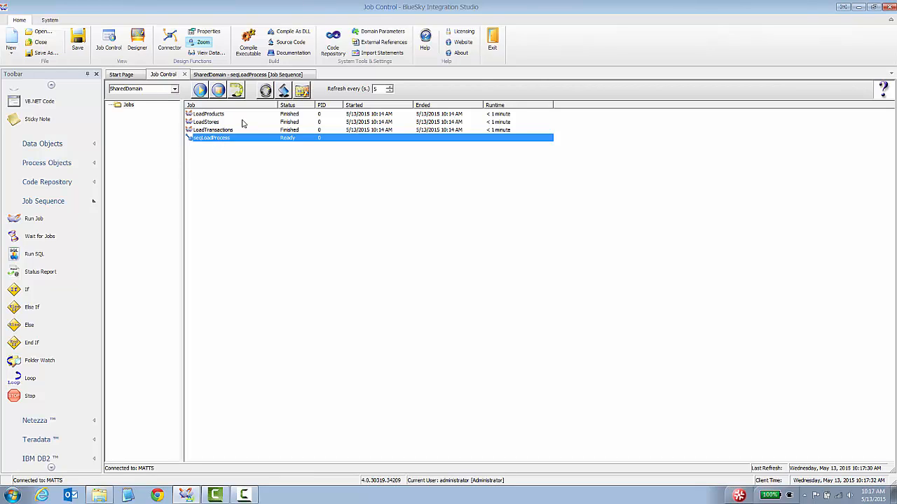
Review the LoadProducts, LoadStores and LoadTransactions entries in the job list
left_click_drag(240, 116, 237, 122)
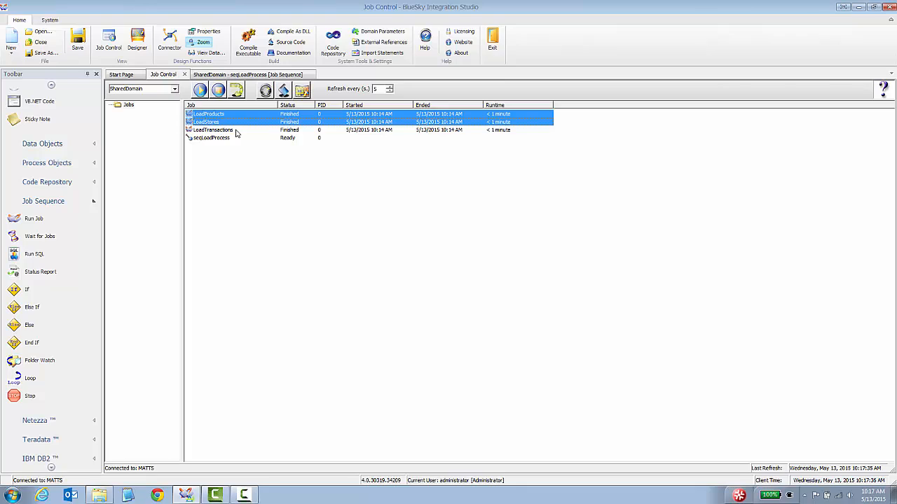
left_click(236, 131)
left_click_drag(236, 117, 235, 128)
left_click(236, 132)
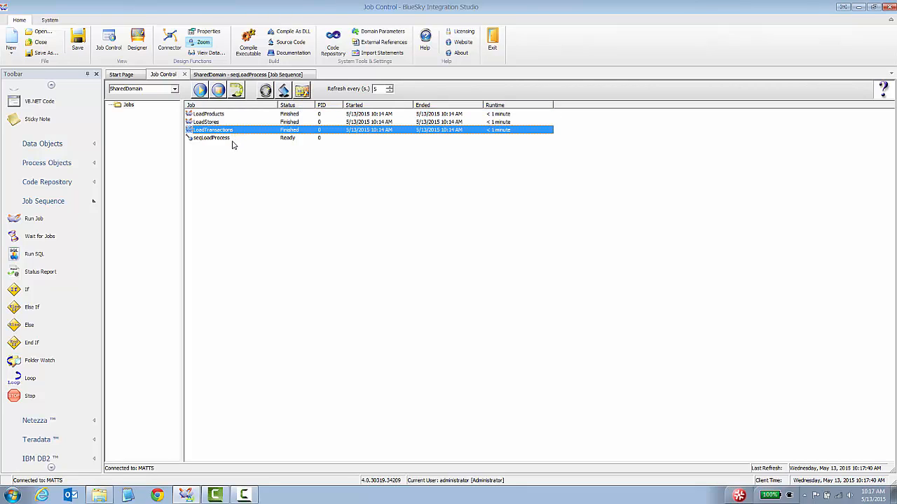
Run seqLoadProcess with default parameters and check LoadTransactions finished while the other loads were skipped
left_click(229, 139)
right_click(229, 137)
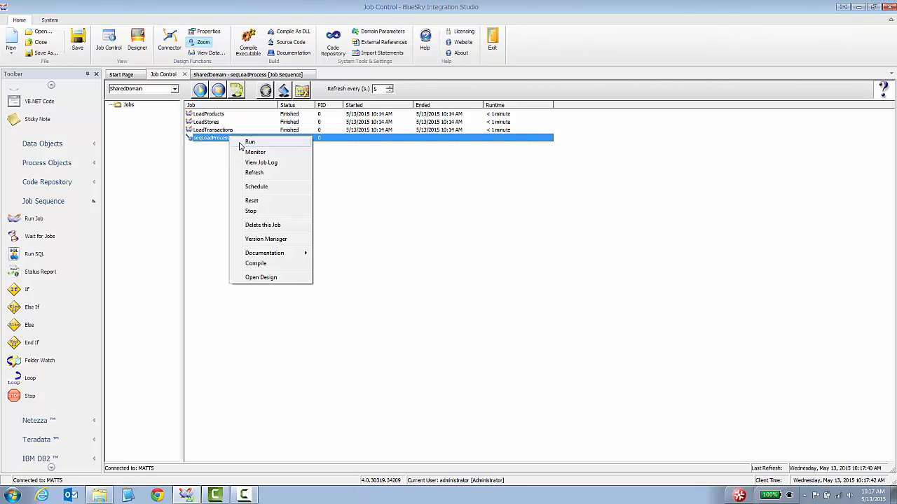
left_click(241, 142)
left_click(484, 281)
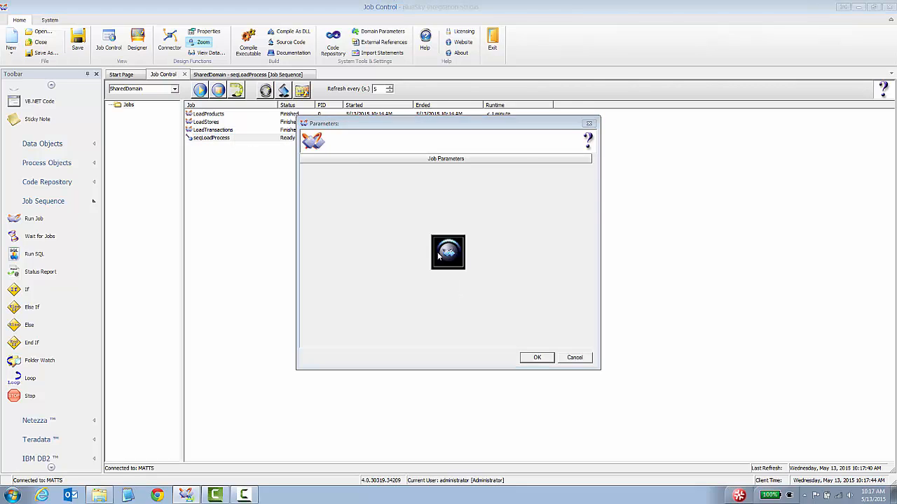
left_click(537, 357)
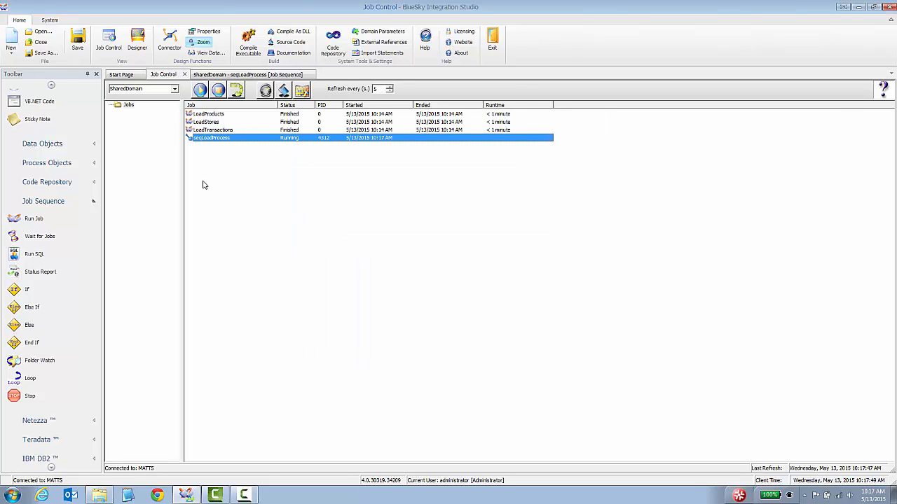
left_click(220, 131)
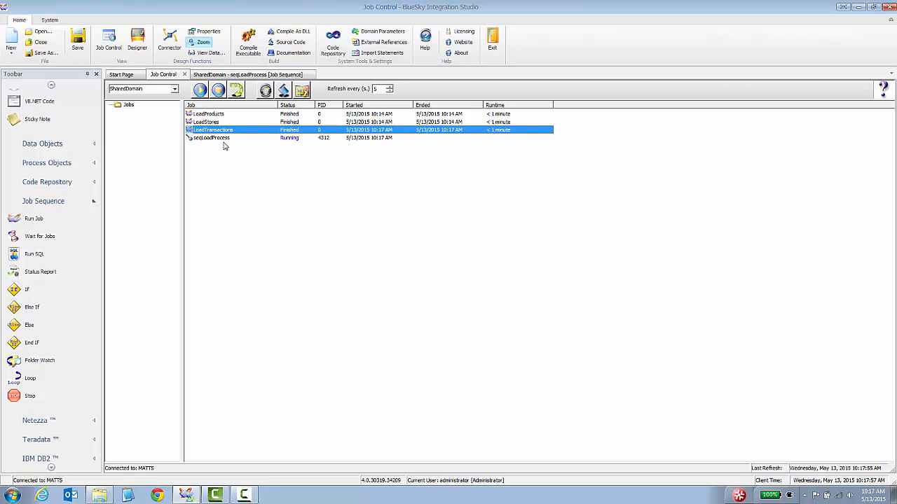
left_click(227, 138)
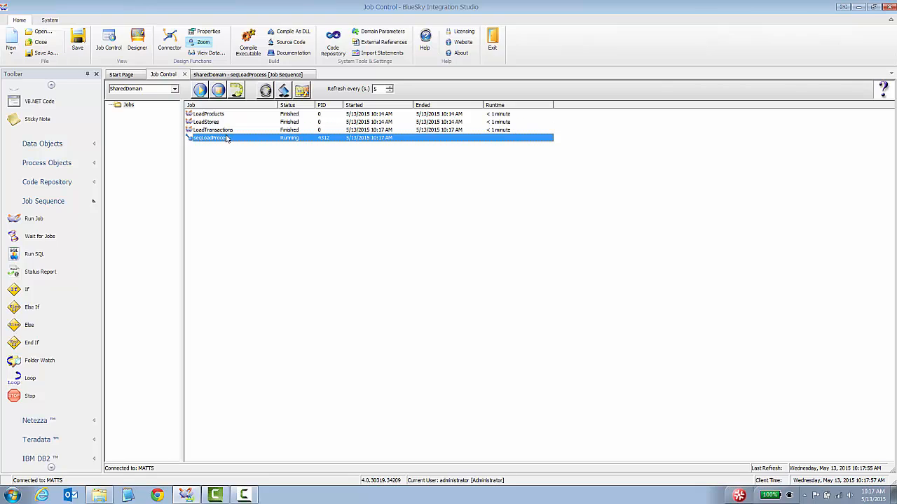
Rename the If step in seqLoadProcess to 'If Weds'
left_click(231, 75)
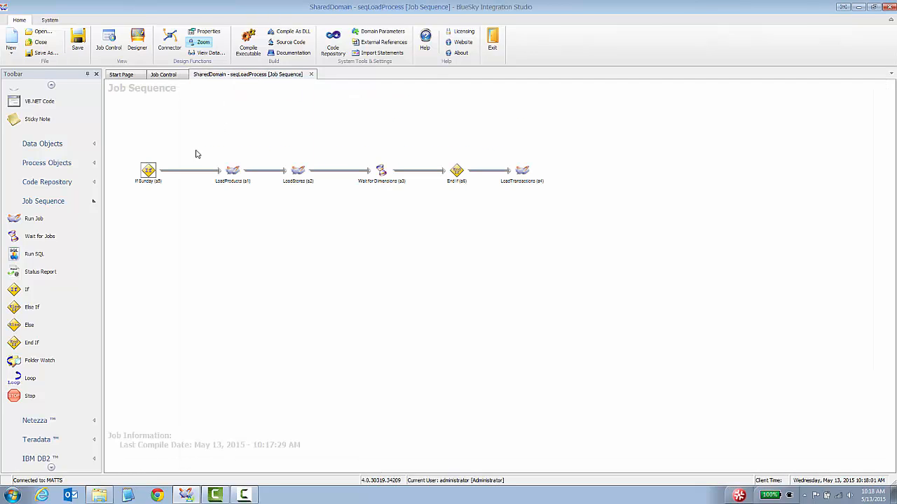
right_click(149, 178)
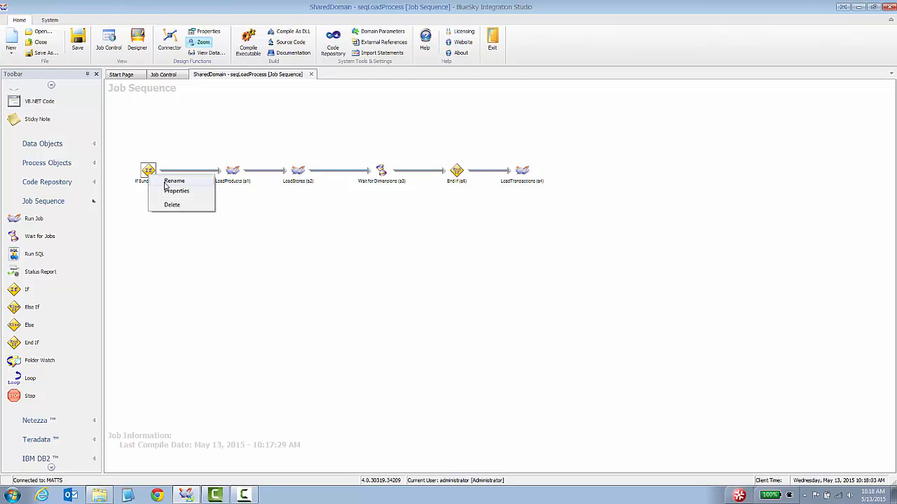
left_click(166, 182)
type("If Weds")
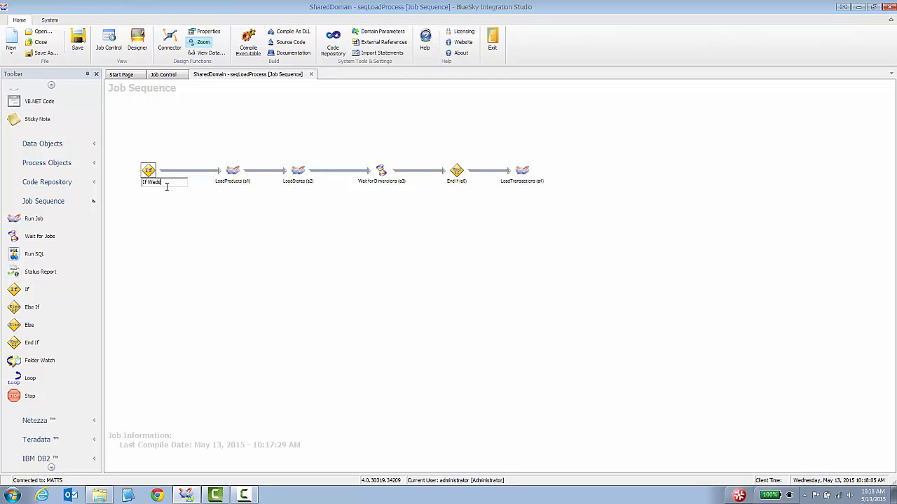
key("Return")
Change the If Weds condition to test for Wednesday instead of Sunday
double_click(183, 180)
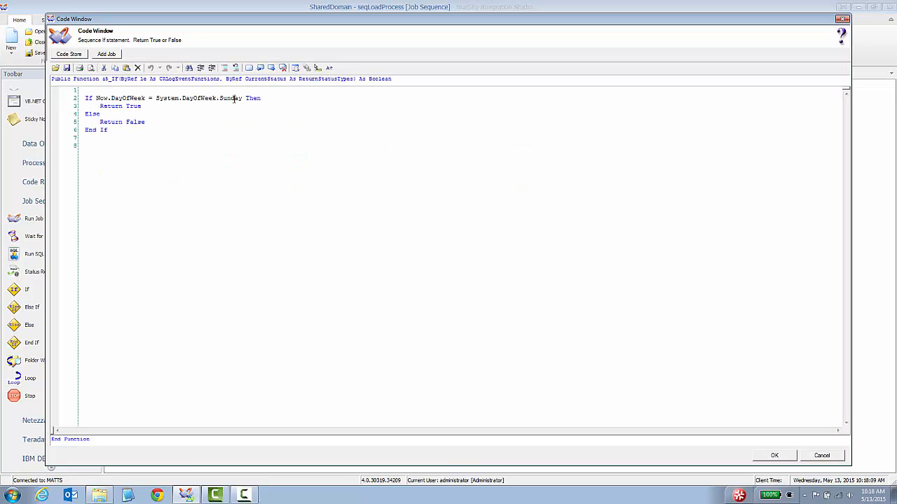
key("BackSpace")
key("BackSpace")
key("BackSpace")
key("BackSpace")
key("BackSpace")
key("BackSpace")
key("BackSpace")
type(".")
key("Down")
key("Down")
key("Down")
key("Down")
key("Down")
key("Down")
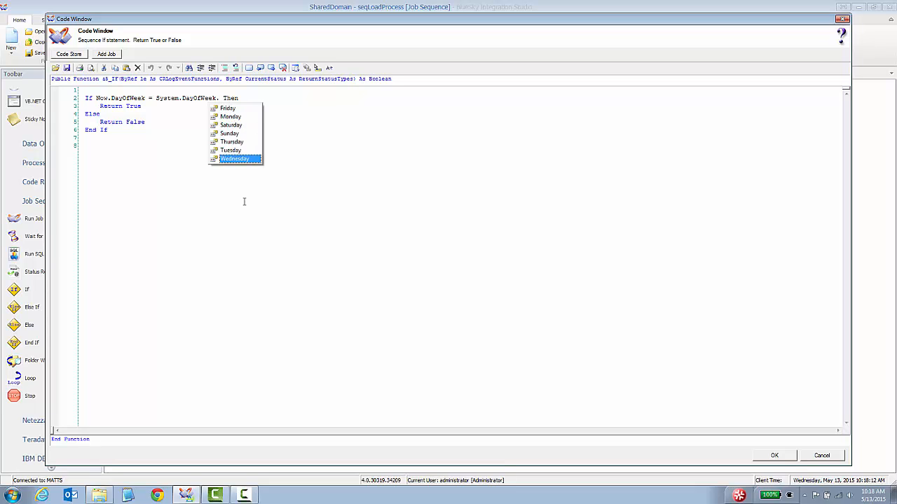
key("Tab")
left_click(774, 456)
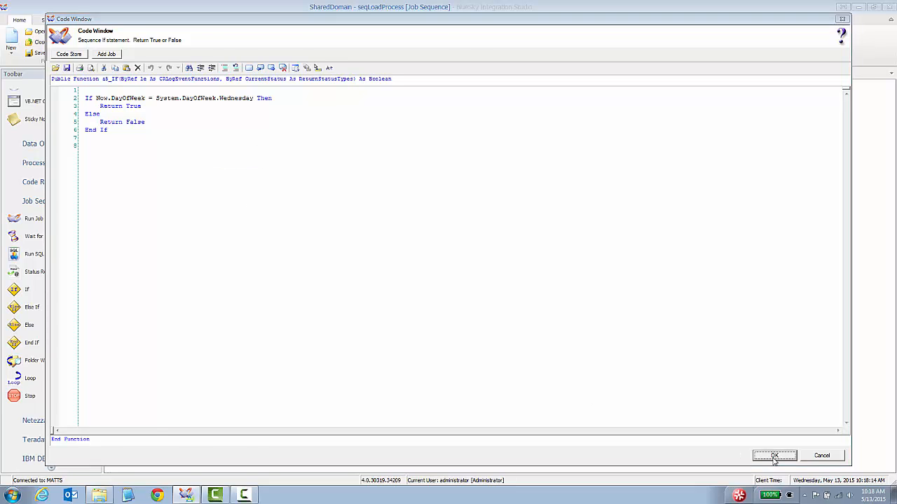
Save and recompile the seqLoadProcess job sequence
left_click(248, 43)
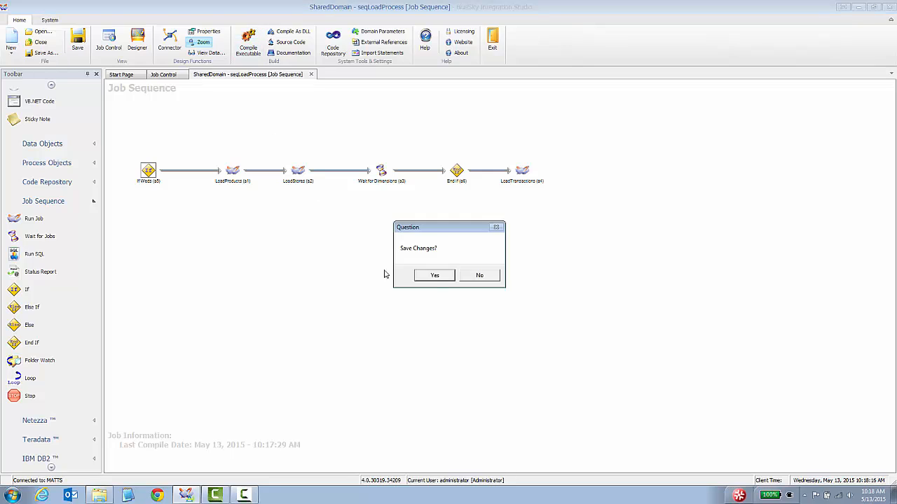
left_click(430, 273)
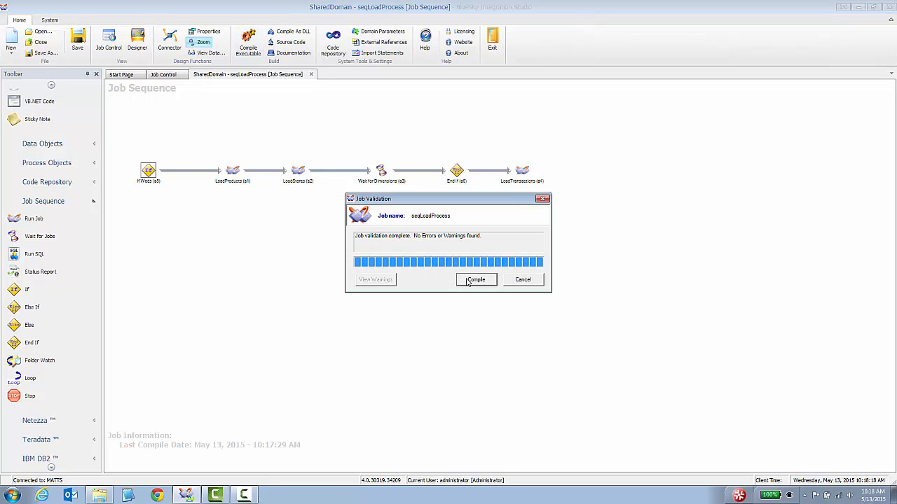
left_click(468, 281)
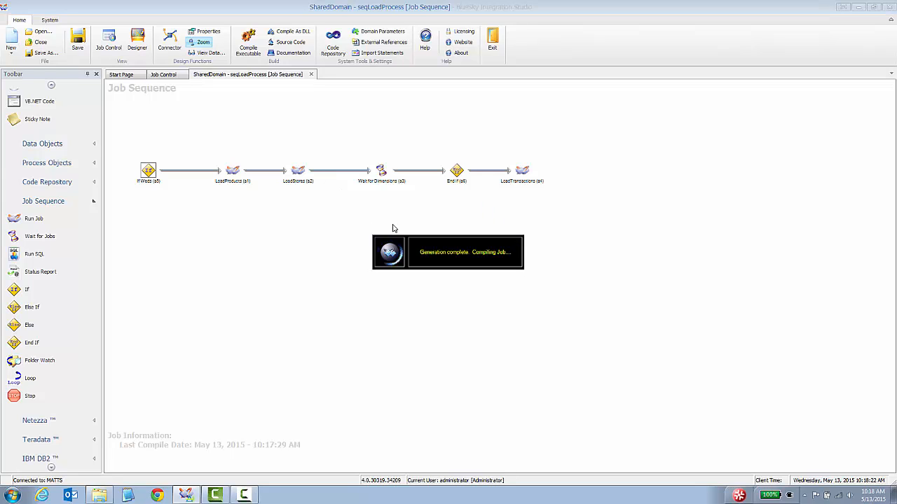
left_click(516, 278)
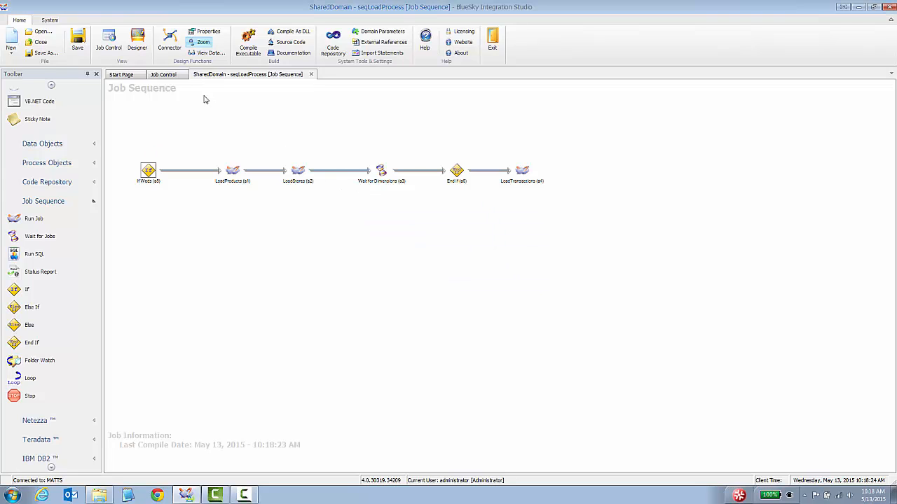
left_click(166, 74)
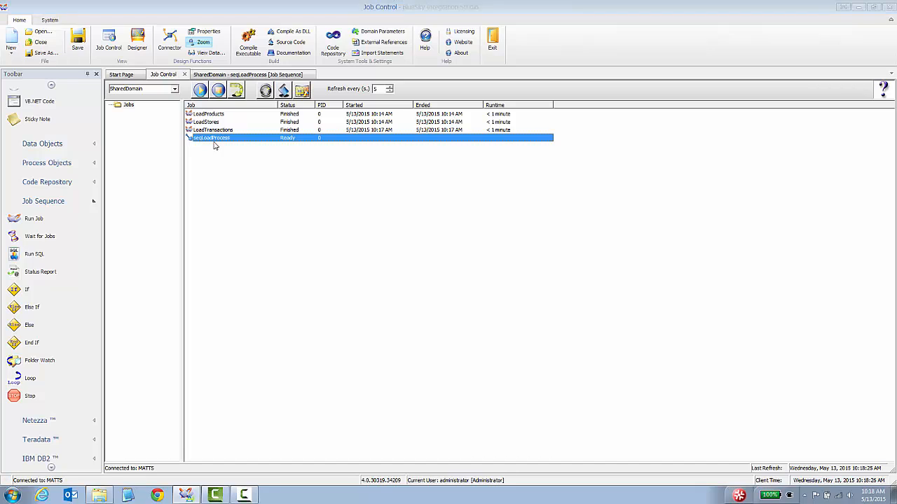
Run seqLoadProcess with its default parameters, then go back to its sequence diagram
right_click(209, 140)
left_click(225, 145)
left_click(471, 280)
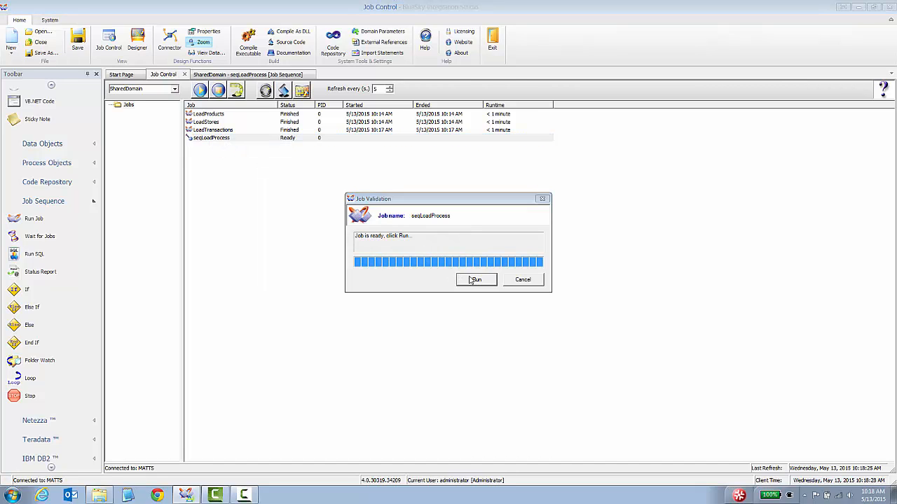
left_click(534, 358)
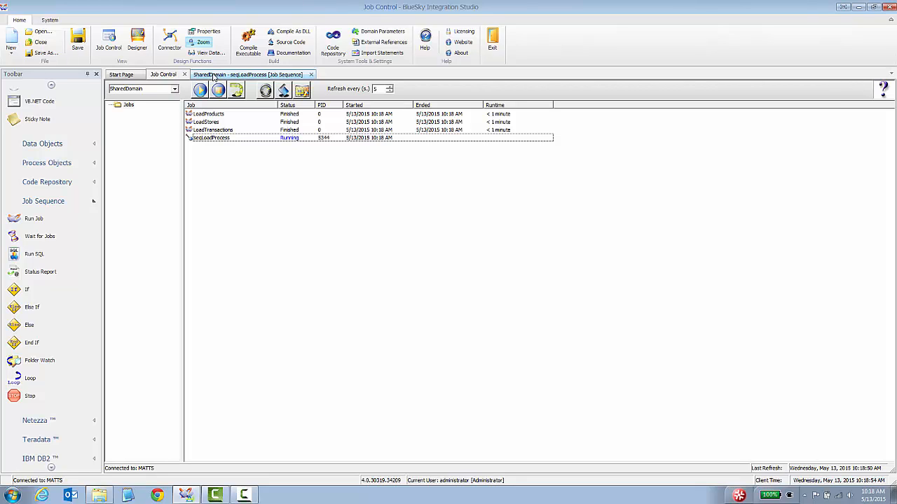
left_click(214, 75)
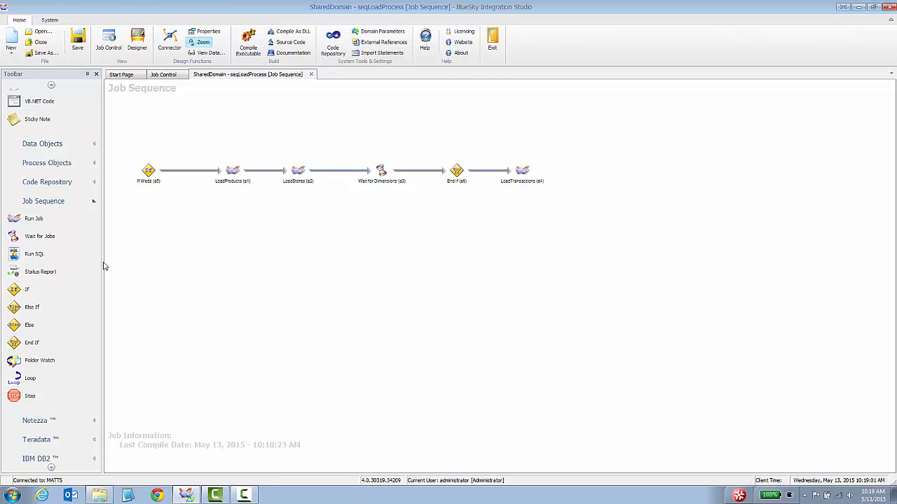
Add an E-mail step, MAIL1, and link it after LoadTransactions
left_click(94, 145)
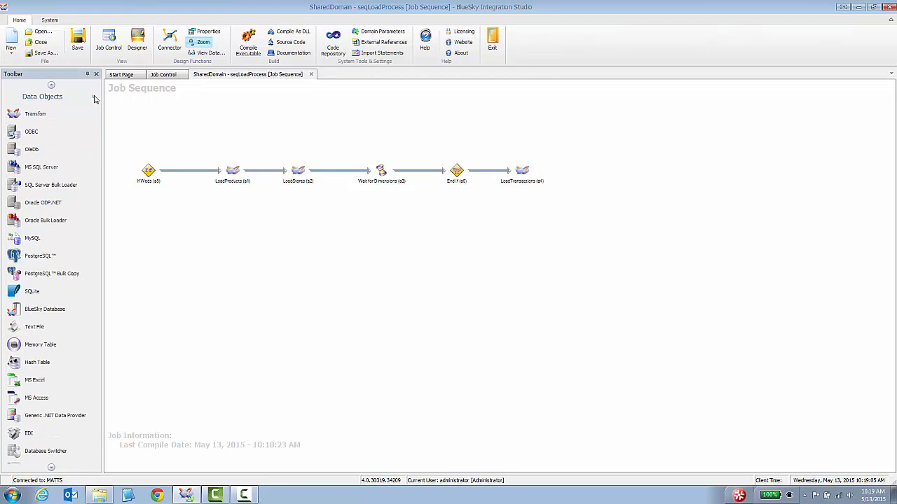
left_click(94, 96)
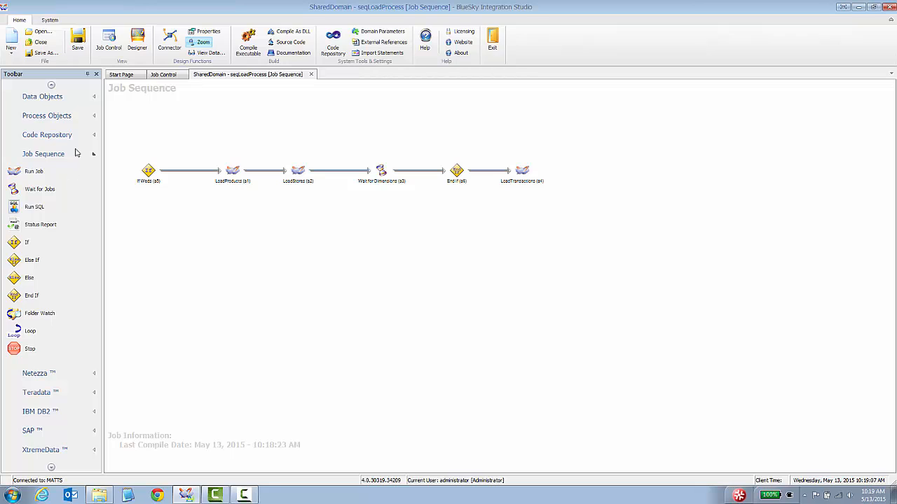
left_click(94, 115)
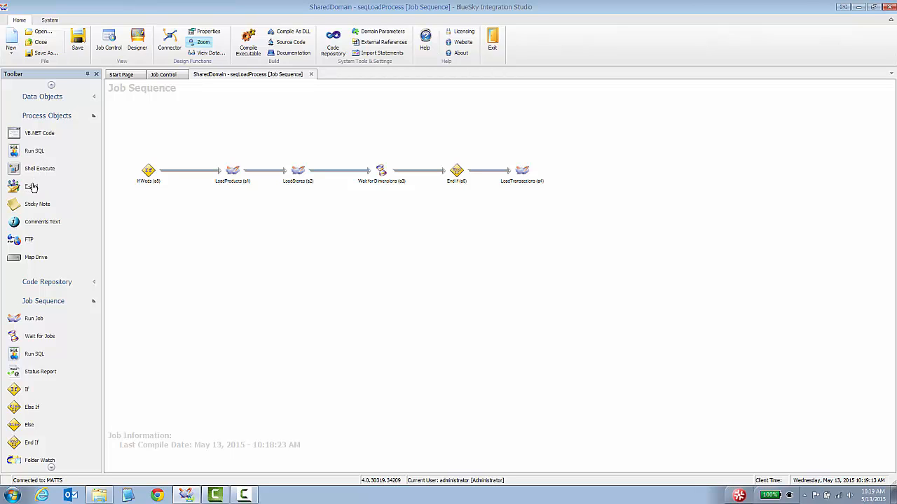
left_click_drag(32, 187, 612, 168)
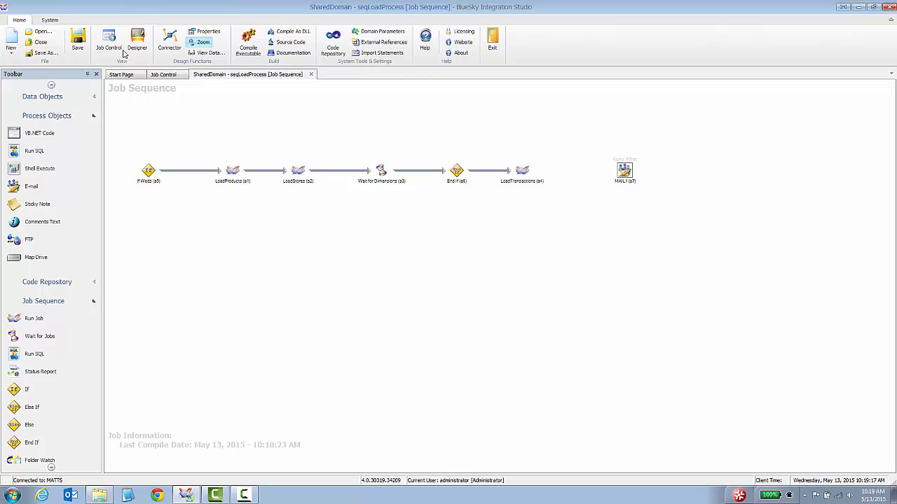
left_click(166, 42)
left_click_drag(522, 172, 625, 172)
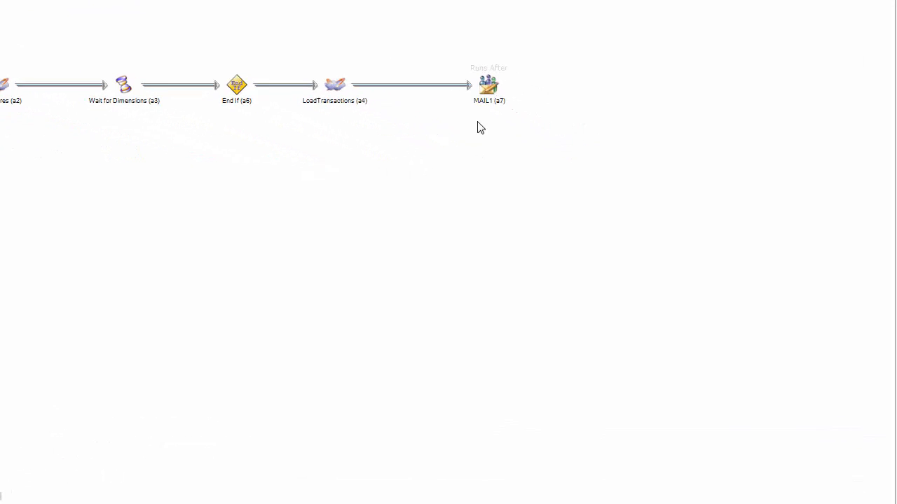
Set MAIL1's SmtpServer to 123.1.68.75 and enter the recipient's e-mail address
double_click(488, 84)
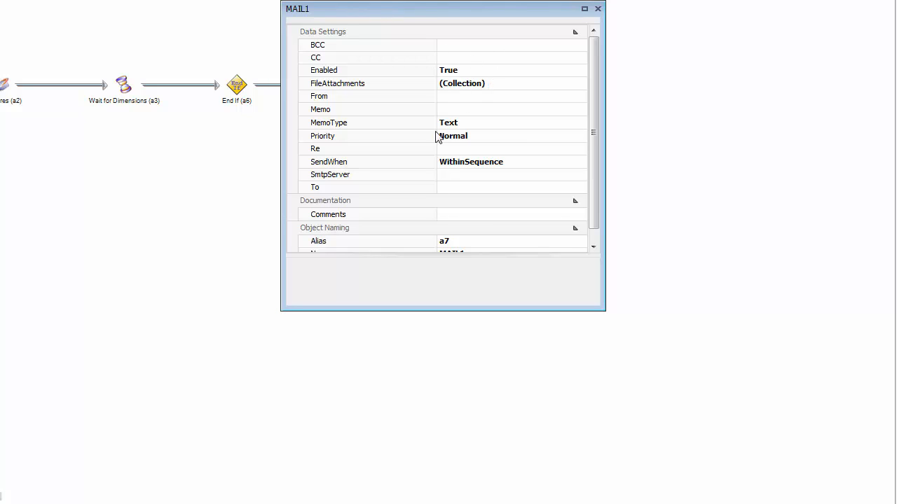
left_click(456, 176)
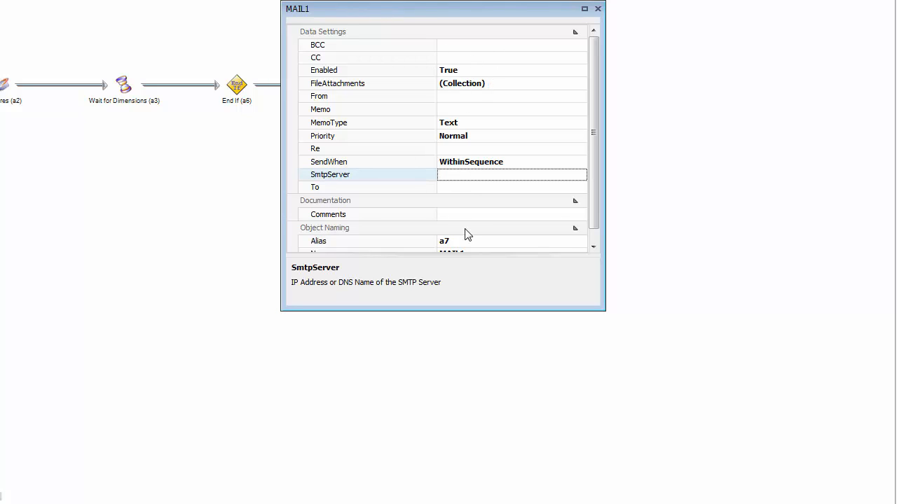
type("12")
key("Return")
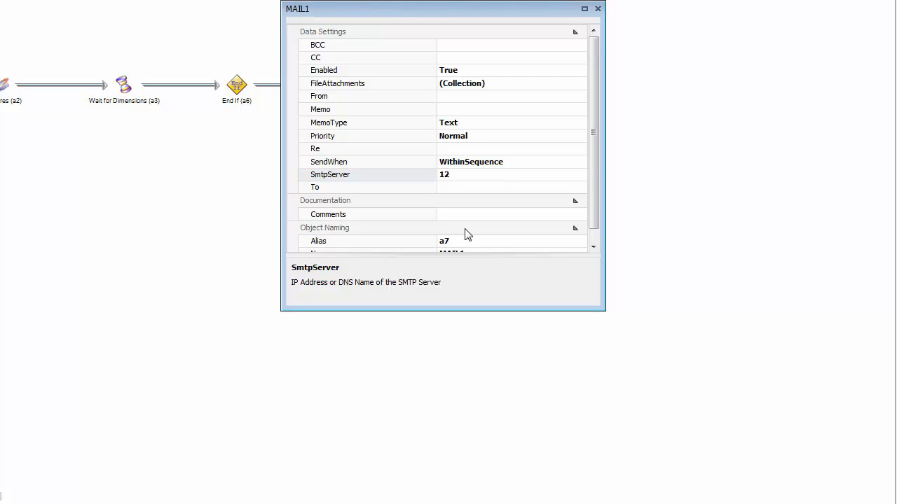
left_click(478, 177)
key("Tab")
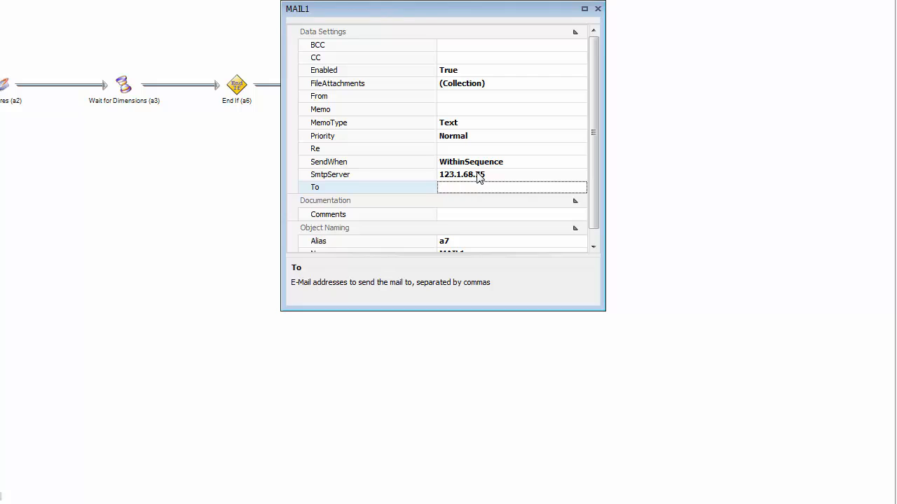
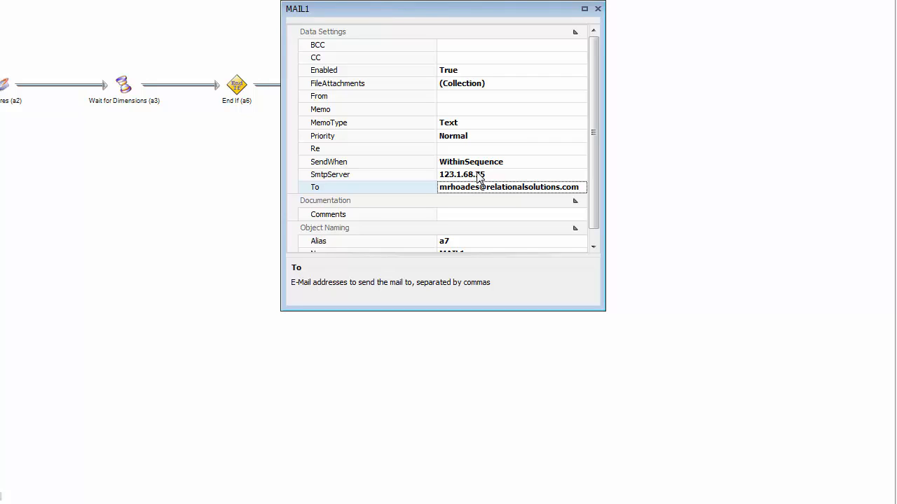
Give MAIL1 the subject 'Process Finished!' and close its properties
left_click(449, 148)
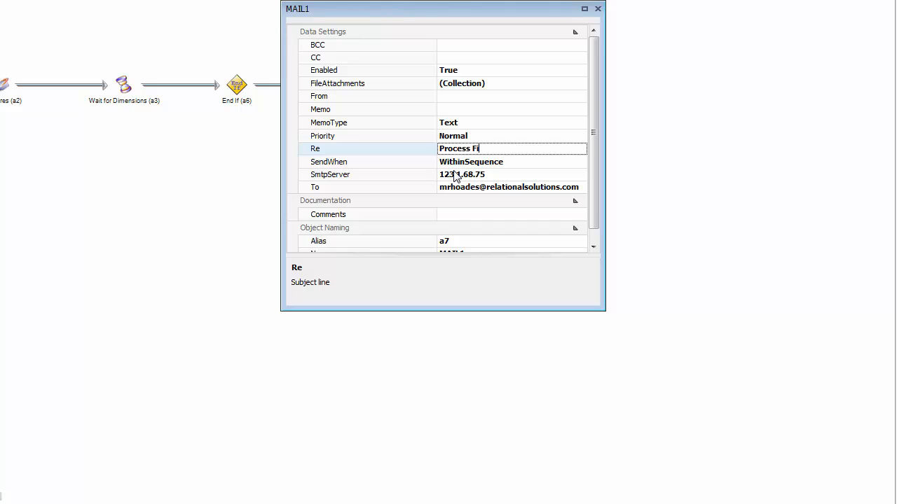
type("Process Finished!")
left_click(468, 111)
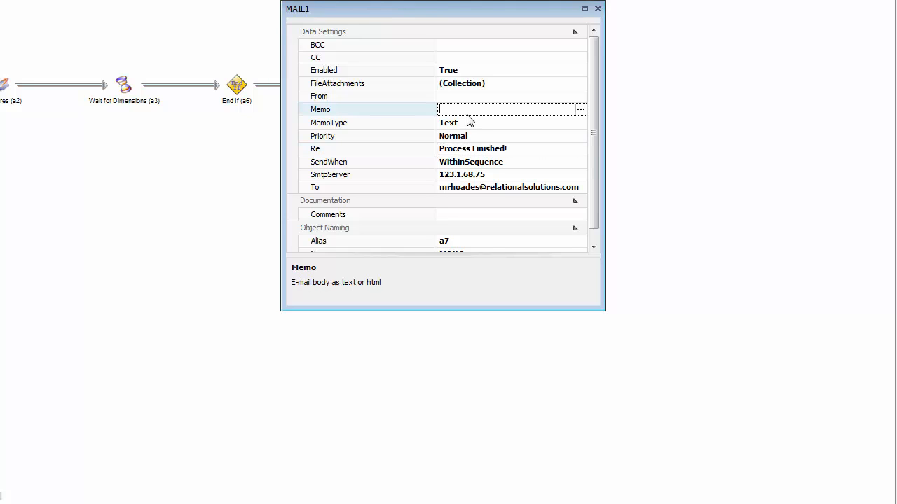
left_click(392, 175)
left_click(392, 150)
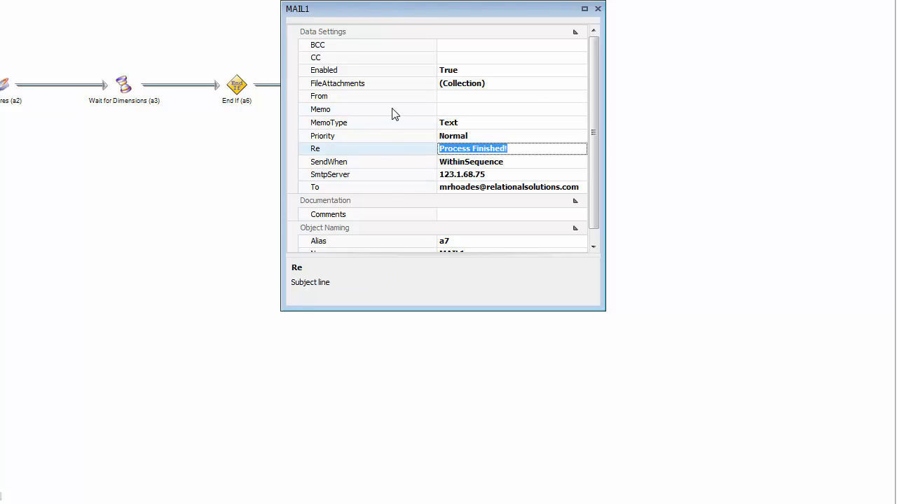
left_click(393, 112)
left_click(407, 60)
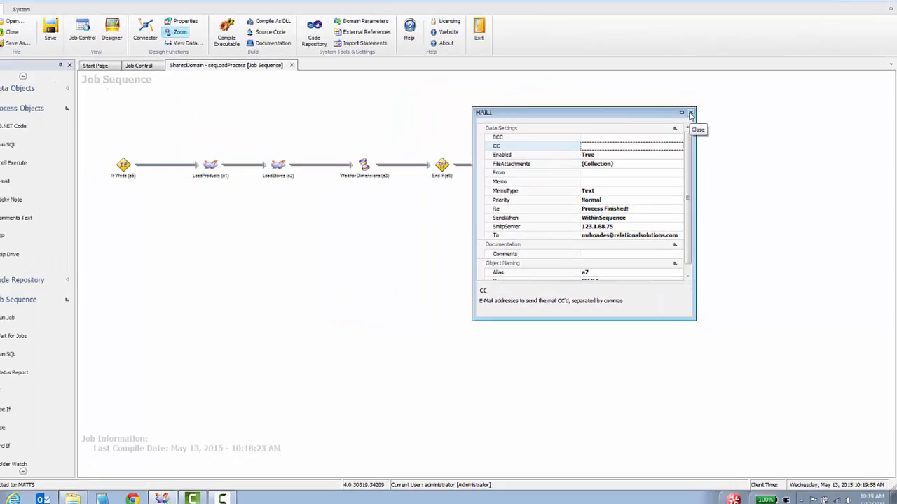
left_click(697, 121)
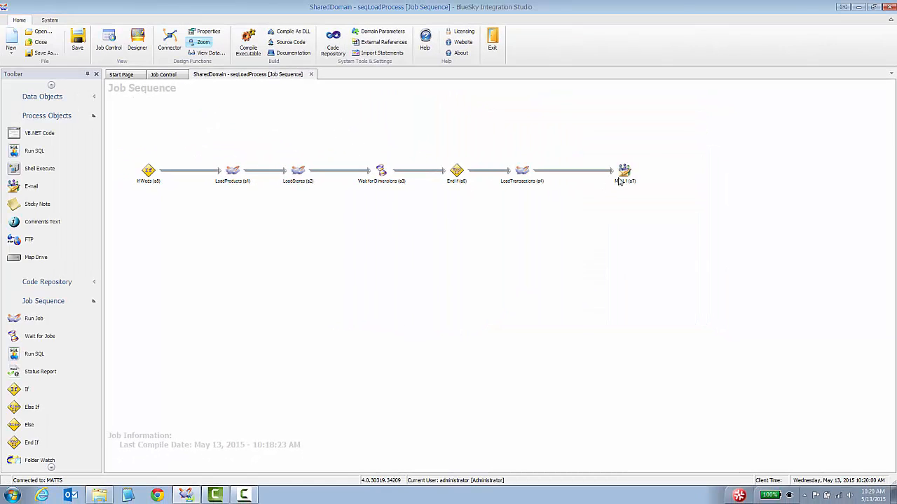
Delete MAIL1 and add a Run SQL step, RUNSQL1, linked after LoadTransactions
right_click(624, 170)
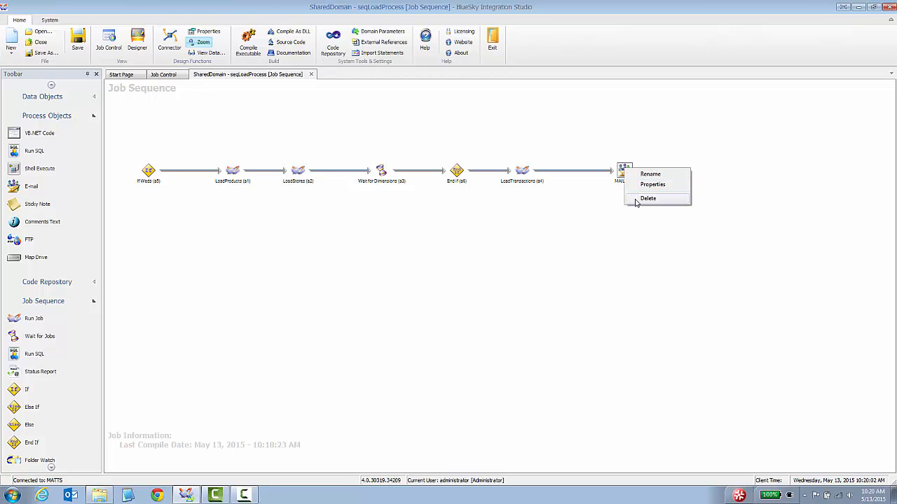
left_click(646, 198)
left_click(461, 278)
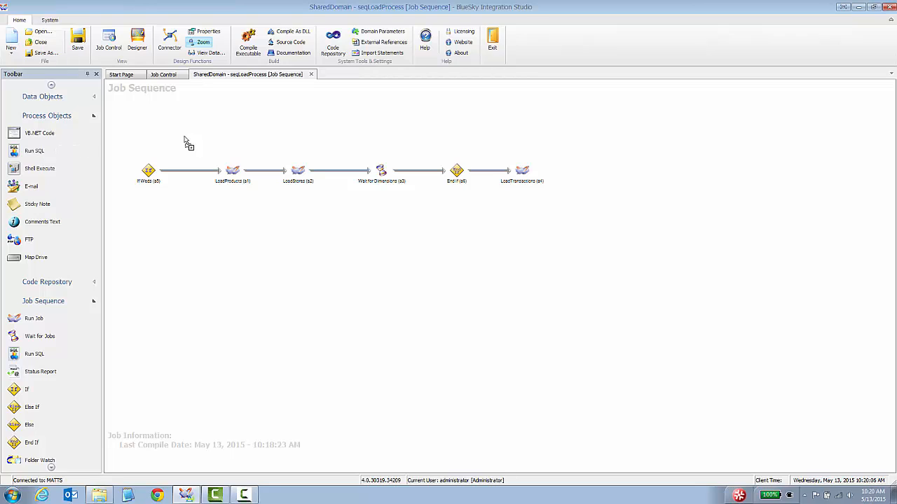
left_click_drag(599, 162, 599, 163)
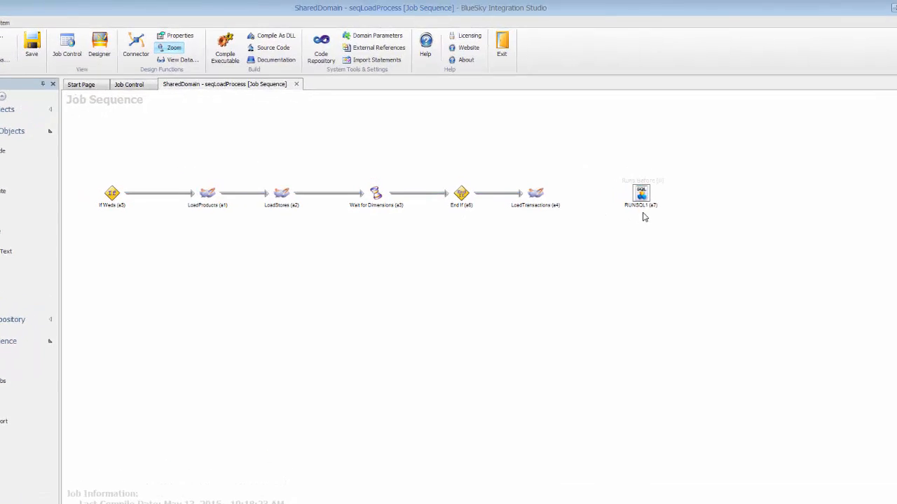
left_click(77, 64)
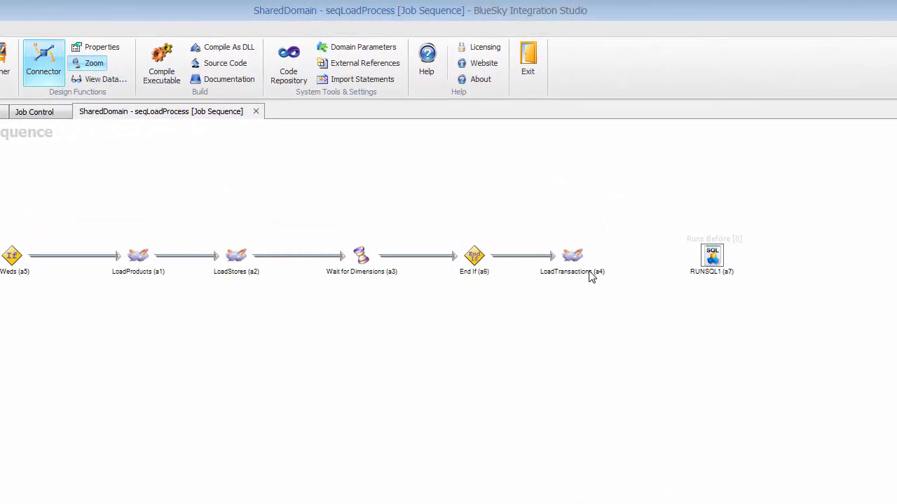
left_click_drag(581, 260, 703, 261)
Open RUNSQL1's properties and select its connection string setting
right_click(702, 261)
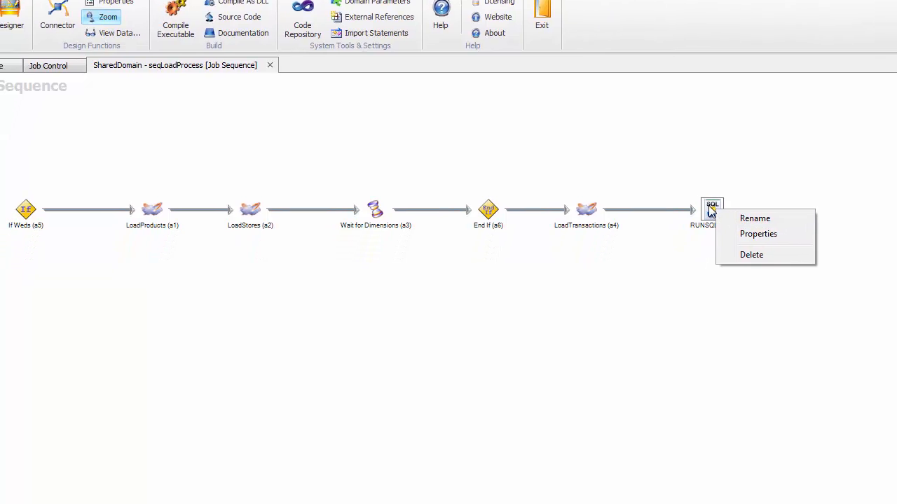
double_click(735, 120)
left_click_drag(776, 5, 460, 103)
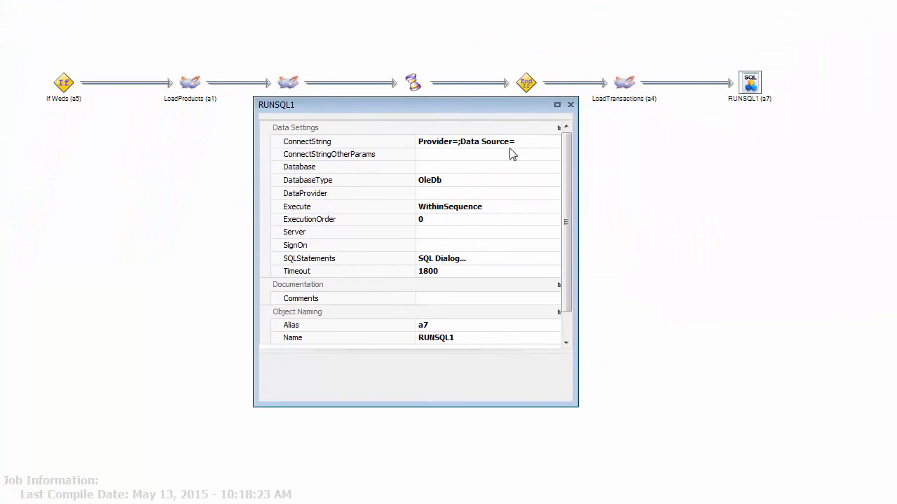
left_click(530, 144)
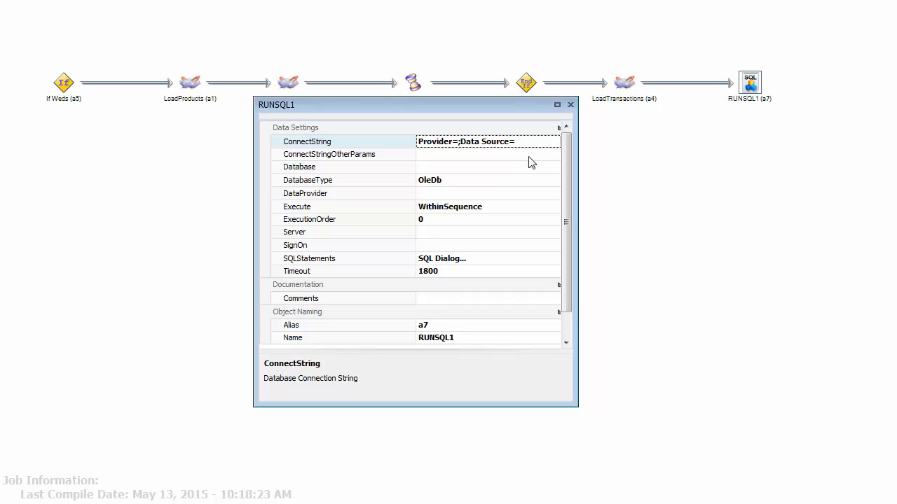
left_click(518, 159)
left_click(550, 146)
Connect RUNSQL1 to MS SQL Server via the saved MATTS - BISTraining favourite, without integrated security
left_click_drag(578, 164, 642, 165)
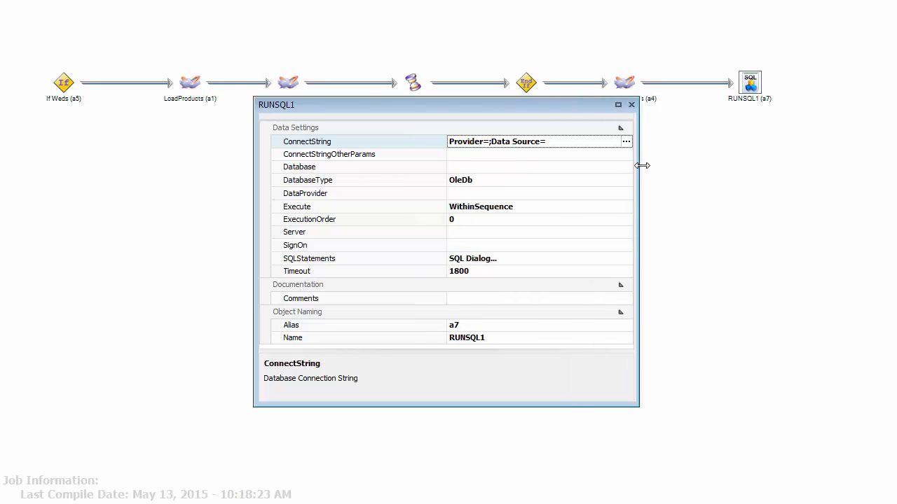
left_click(625, 141)
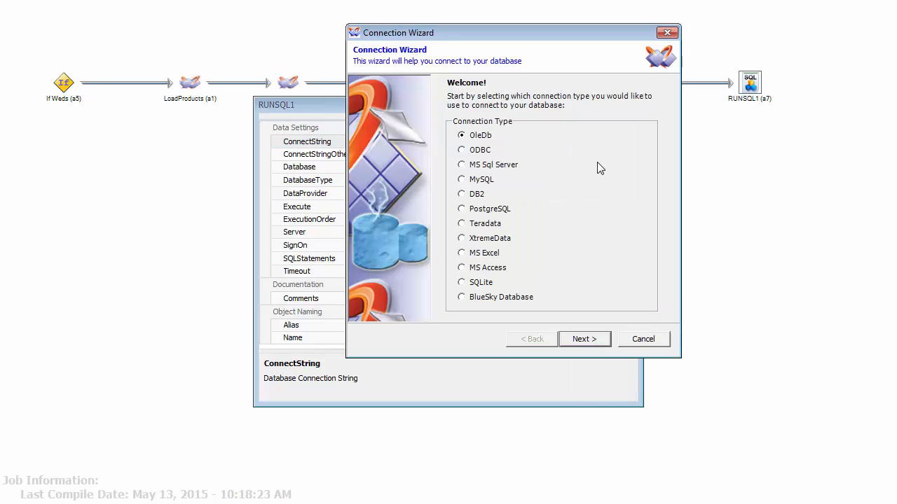
left_click(482, 166)
left_click(593, 343)
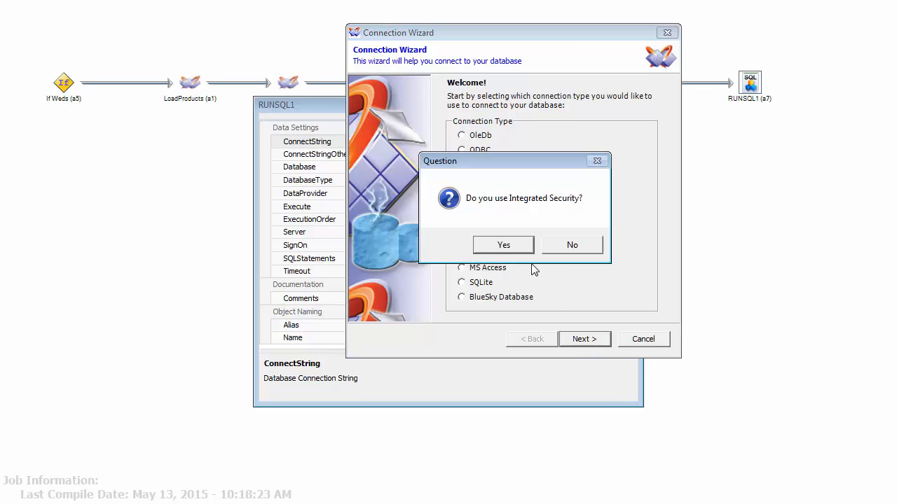
left_click(568, 246)
left_click(627, 89)
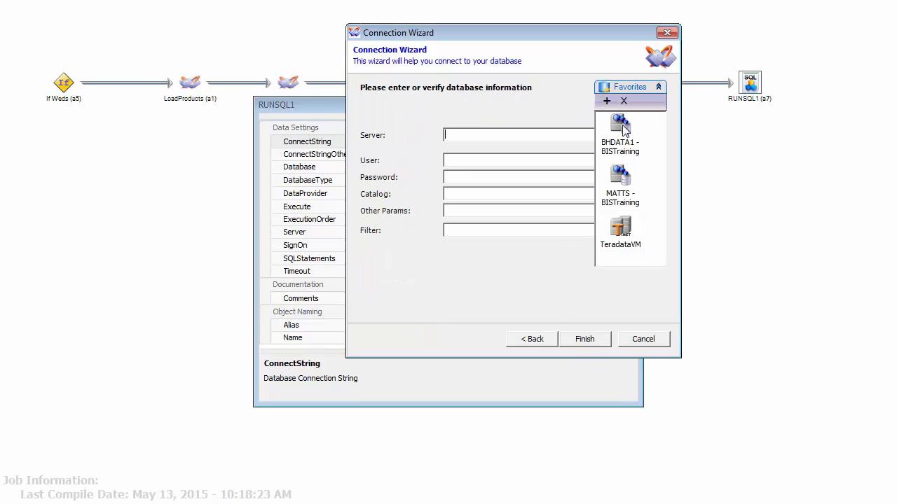
left_click(620, 177)
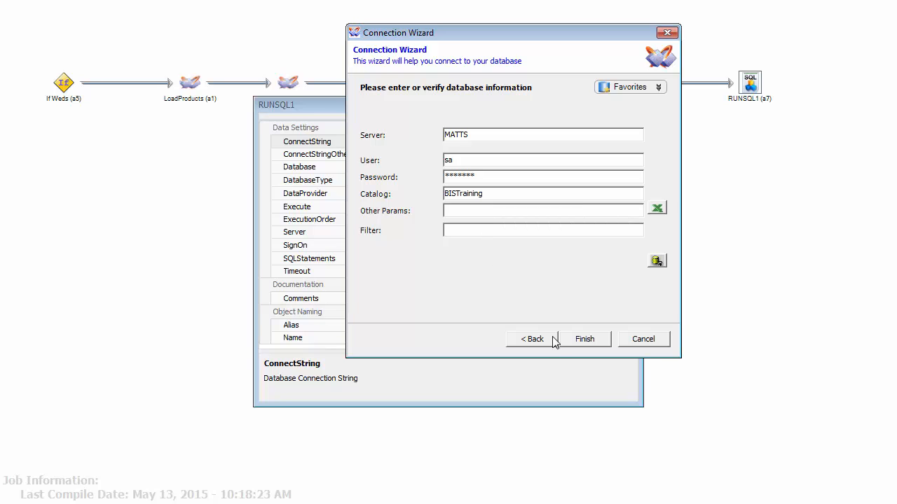
left_click(582, 339)
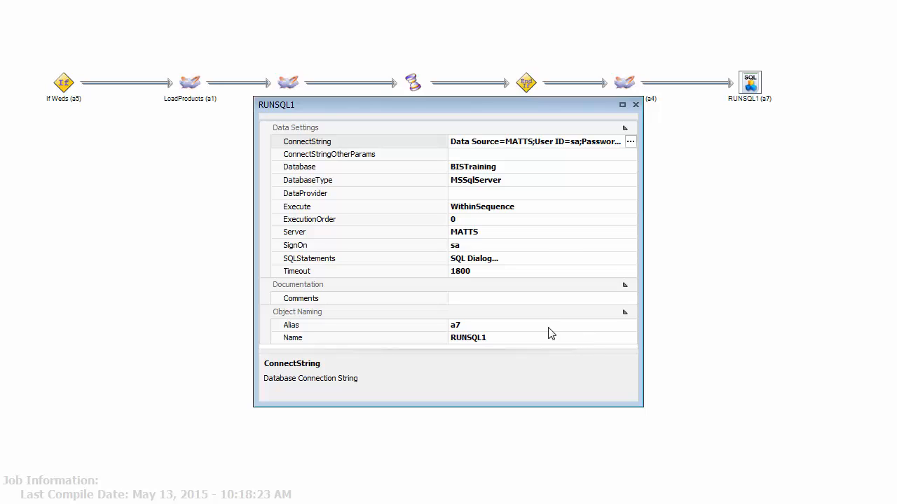
Enter 'UPDATE TRANSACTIONSTABLE SET SELLPRICE = Sold_dollars' as RUNSQL1's first SQL statement
left_click(349, 261)
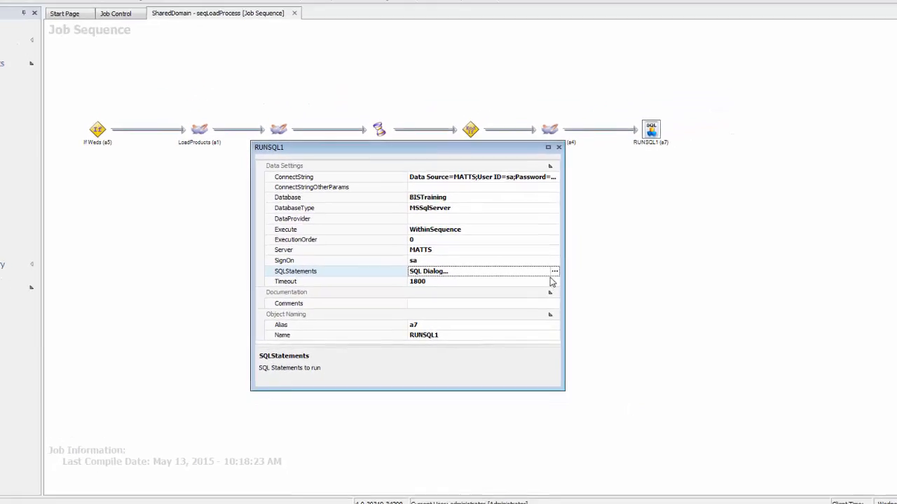
left_click(614, 260)
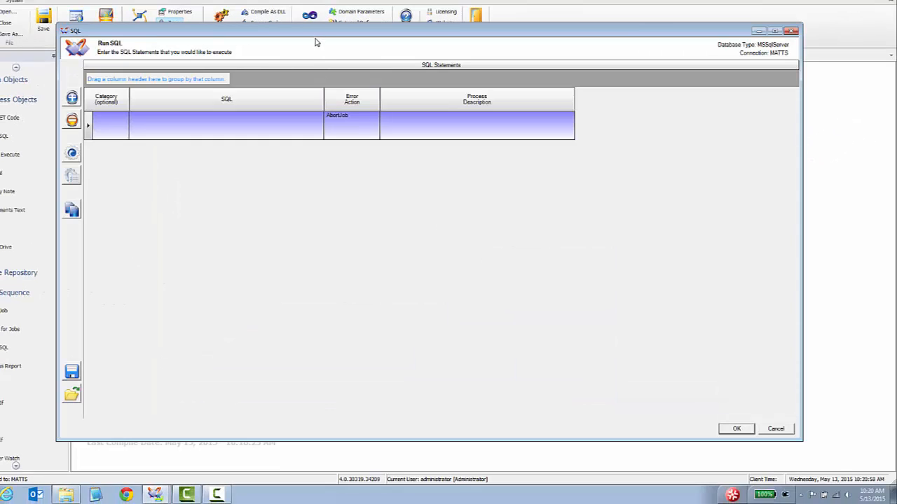
left_click_drag(317, 35, 501, 207)
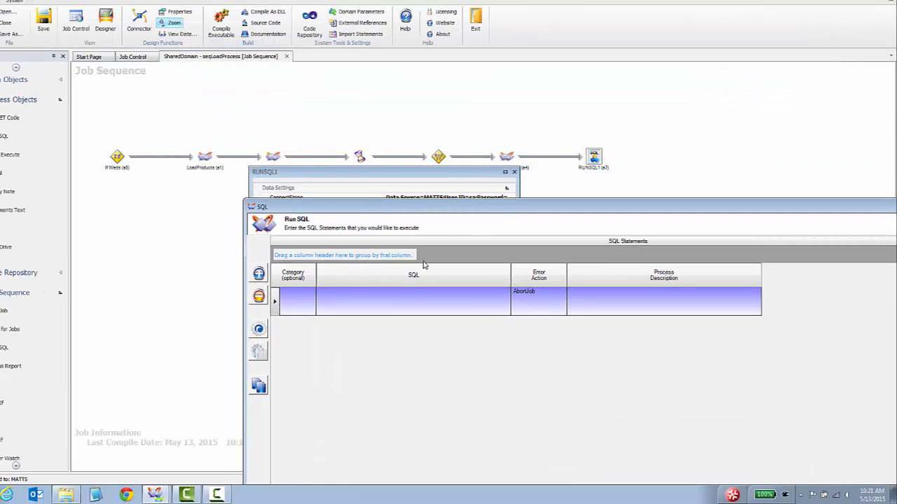
left_click_drag(385, 203, 231, 32)
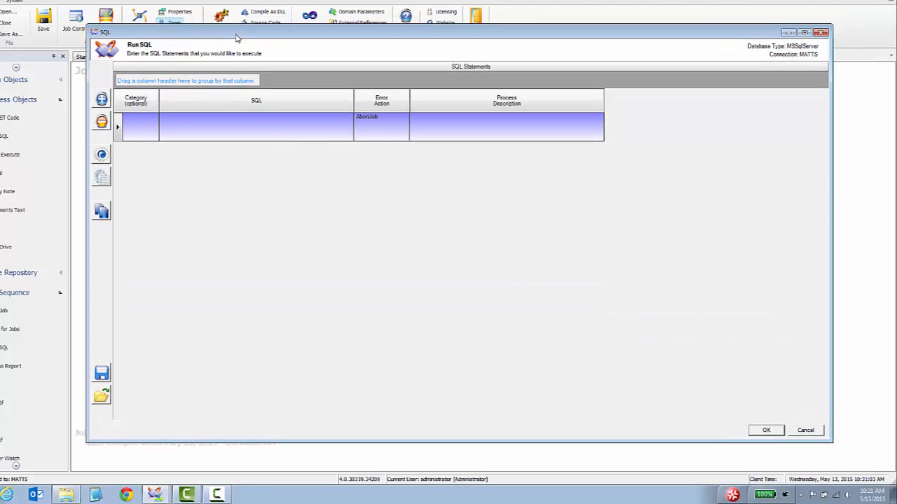
left_click(204, 131)
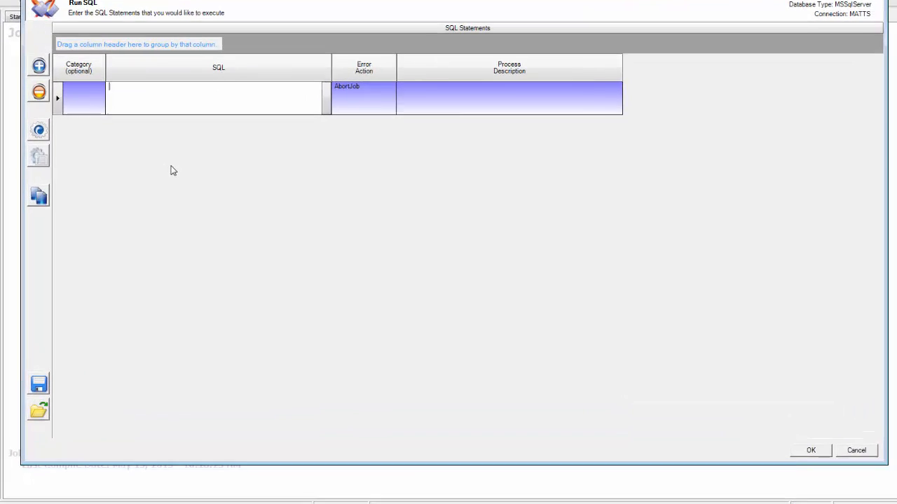
type("UPDATE")
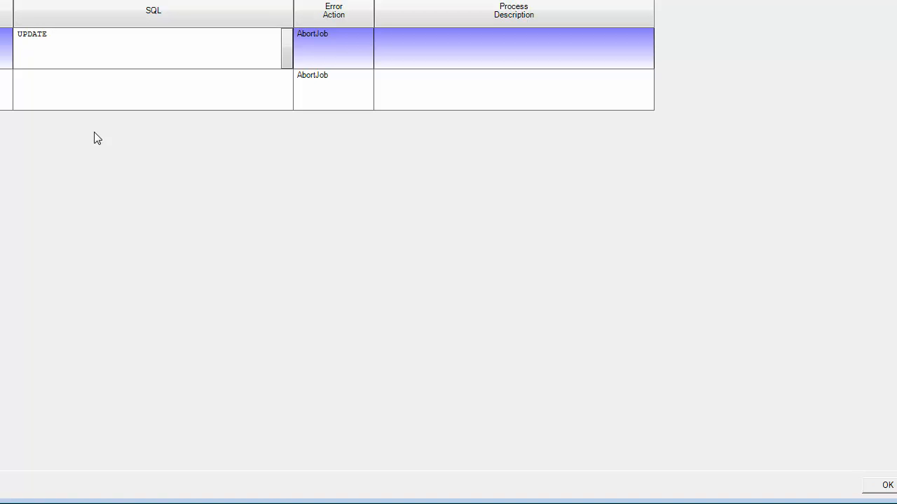
type(" TRANSACTIONSTABLE SET SELLPRO")
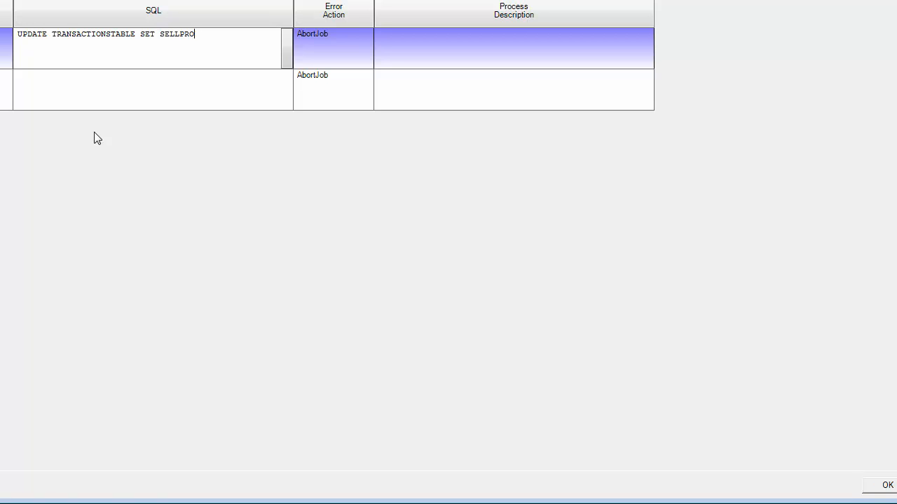
key("BackSpace")
type("ICE = ")
type("S")
type("old_dollars")
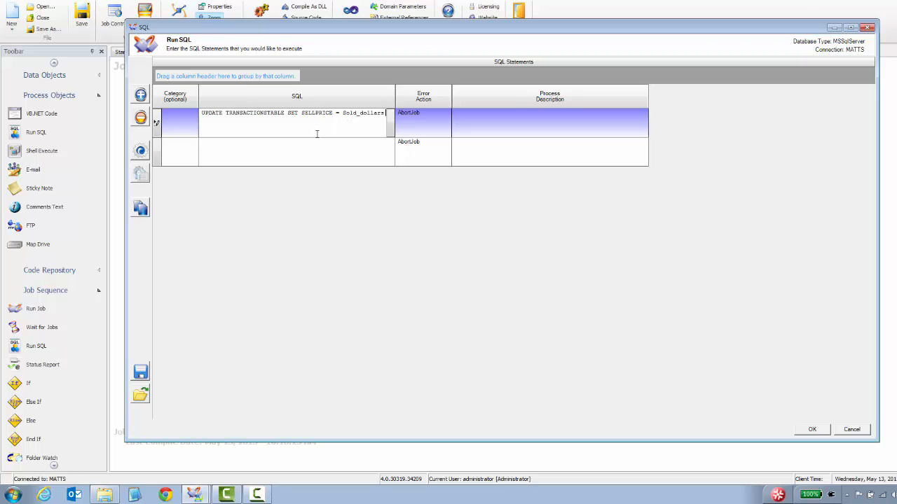
Complete the UPDATE as SELLPRICE = Sold_dollars / Sold_Units
left_click(390, 123)
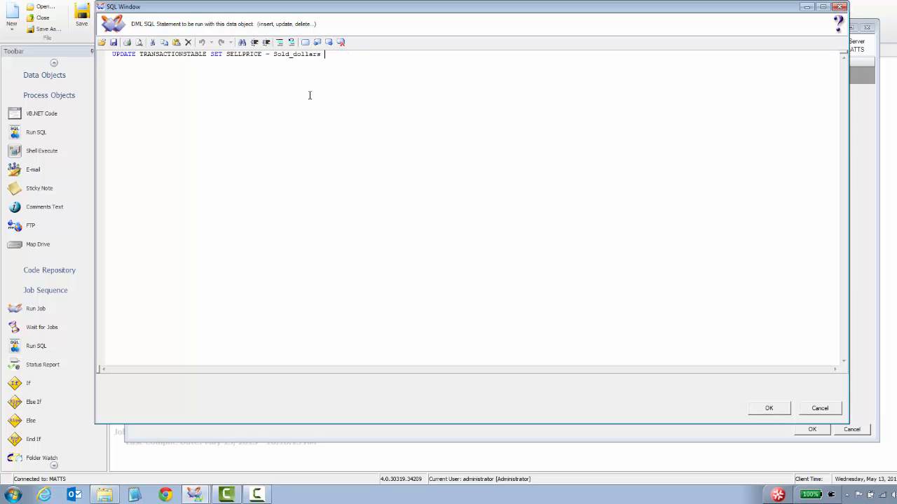
type("Sold_Units")
left_click(763, 410)
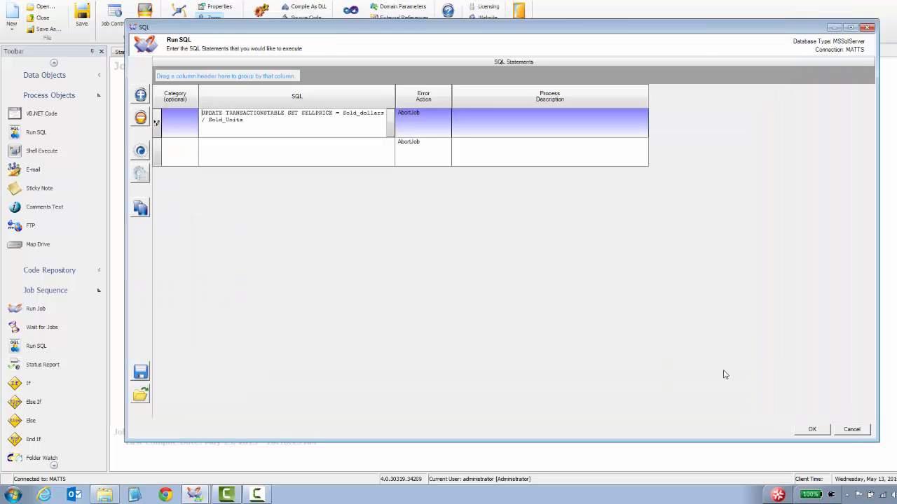
Add a second statement, 'Truncate table STG_TRANSACTIONS'
left_click(339, 152)
left_click(390, 158)
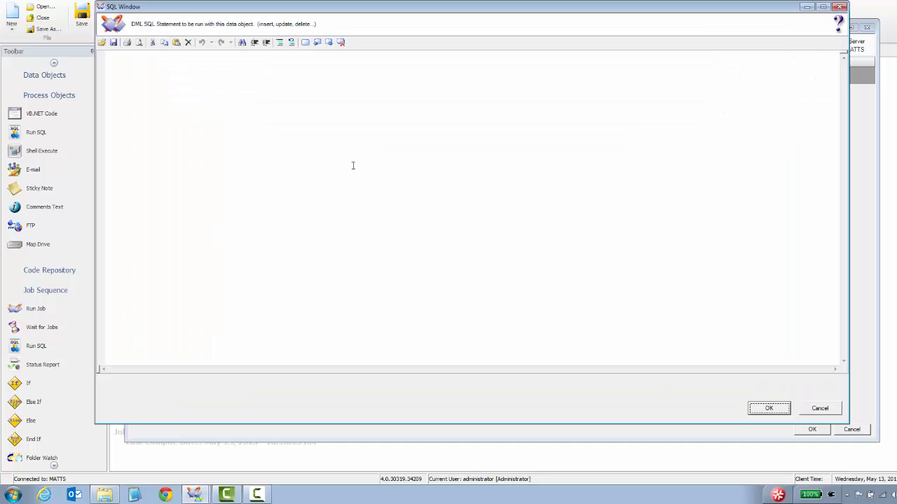
left_click(352, 147)
type("Truncate t")
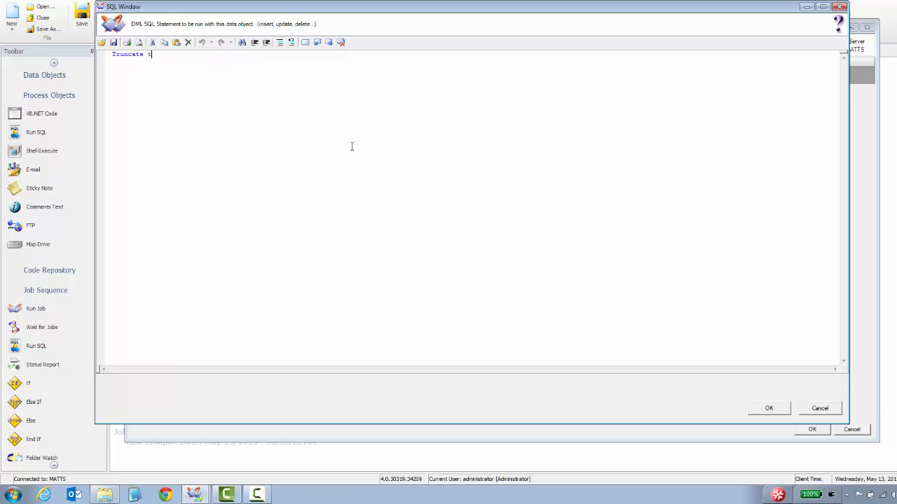
type("able")
type("NSACTIONS")
left_click(761, 409)
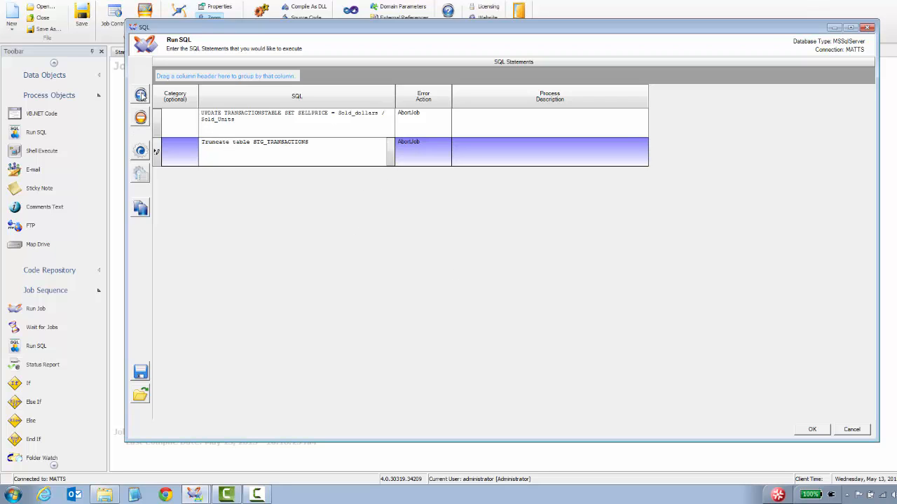
left_click(141, 96)
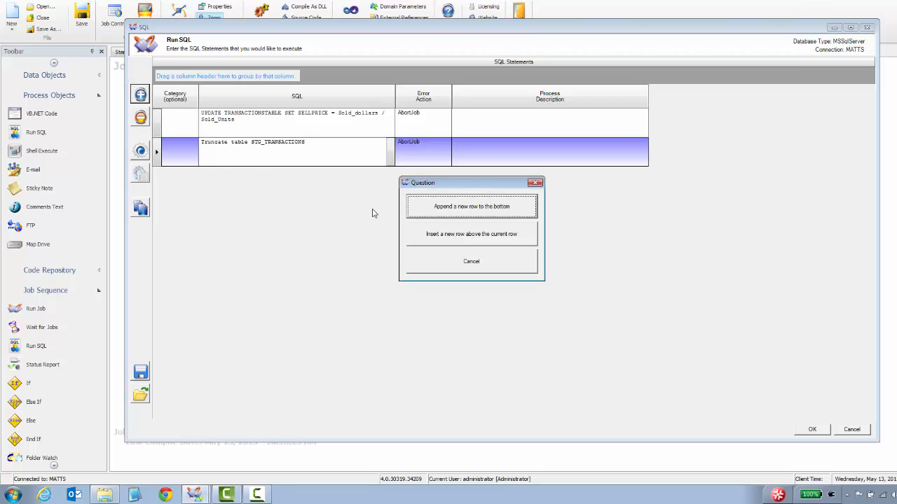
Append a third statement, 'TRUNCATE TABLE STG_REFERENCES'
left_click(483, 204)
left_click(382, 184)
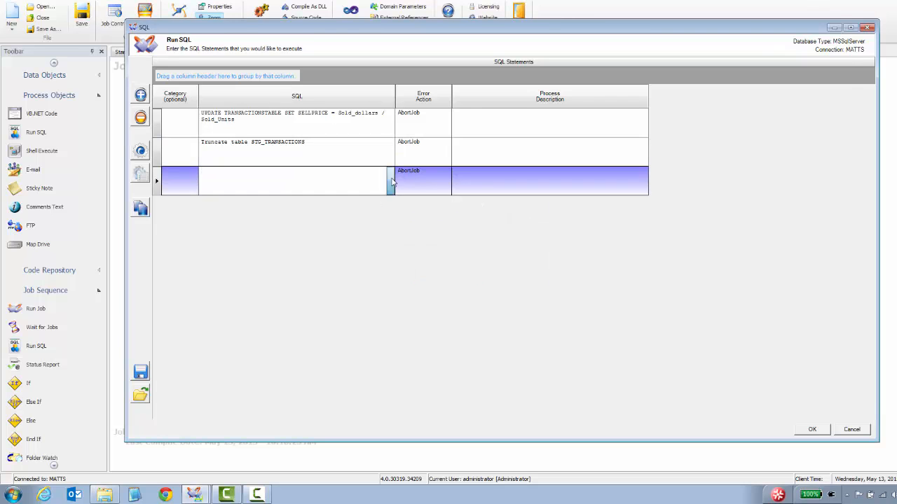
left_click(390, 183)
left_click(363, 166)
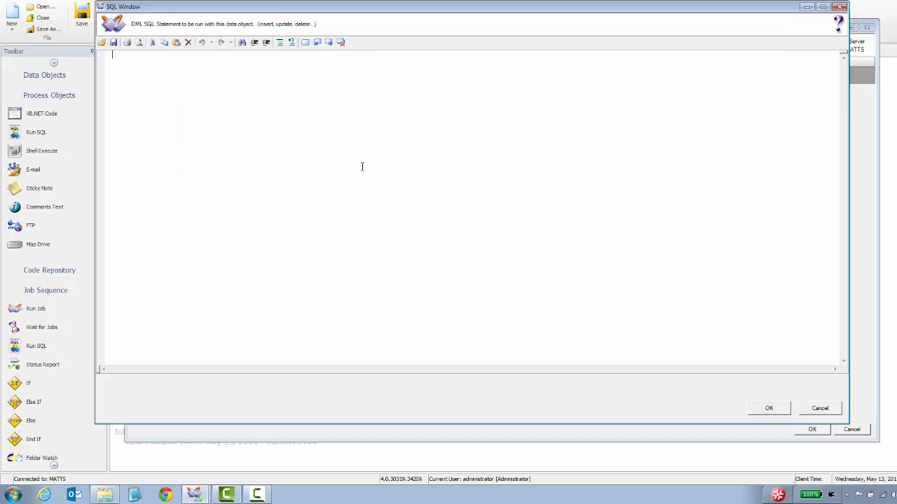
type("T")
type("RUNCATE TABLE")
type(" STG_")
type("REFERNCN")
left_click(769, 408)
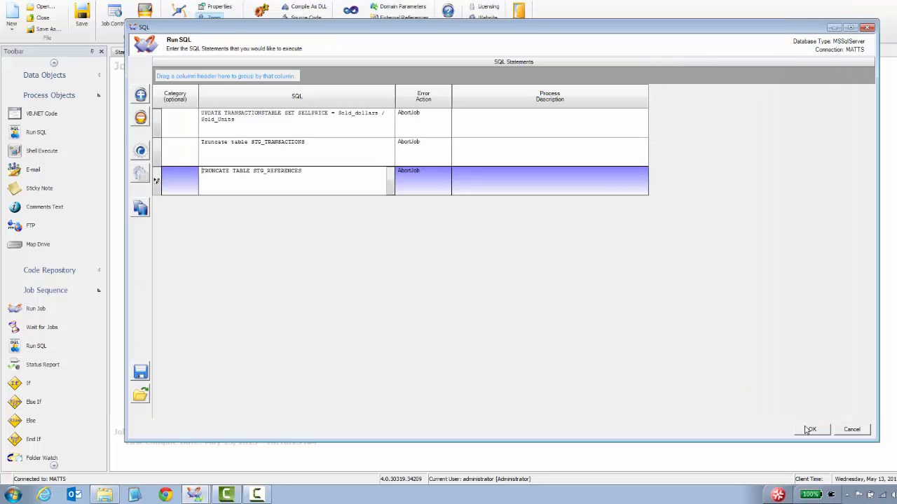
Review the three statements and copy the entire SQL script to the clipboard
left_click(369, 122)
left_click(352, 148)
left_click(341, 177)
left_click(322, 132)
left_click(325, 157)
left_click(324, 157)
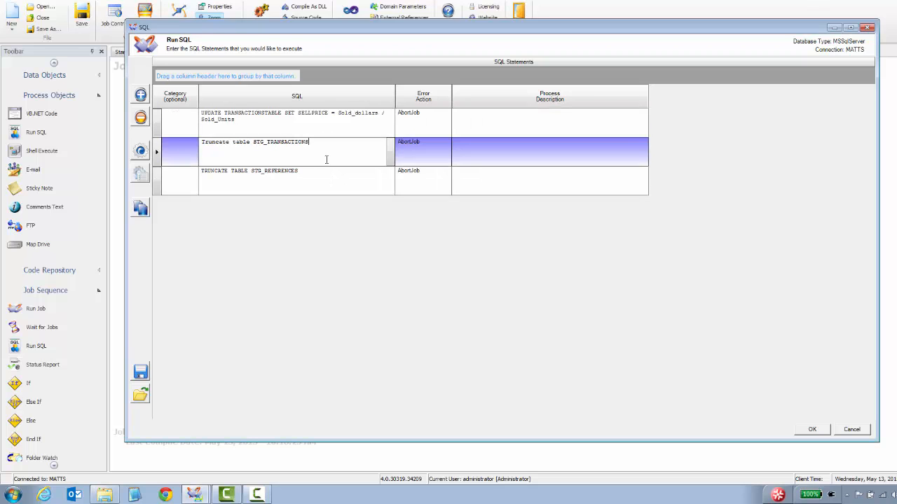
left_click(325, 184)
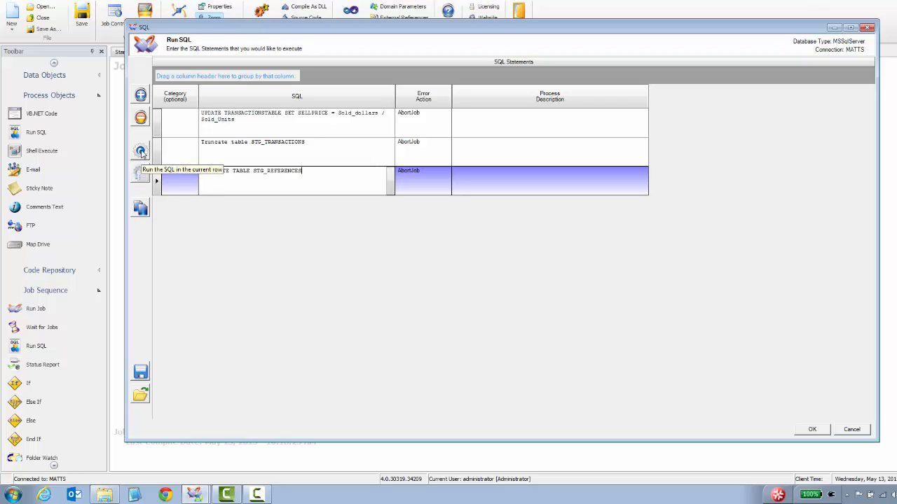
left_click(140, 208)
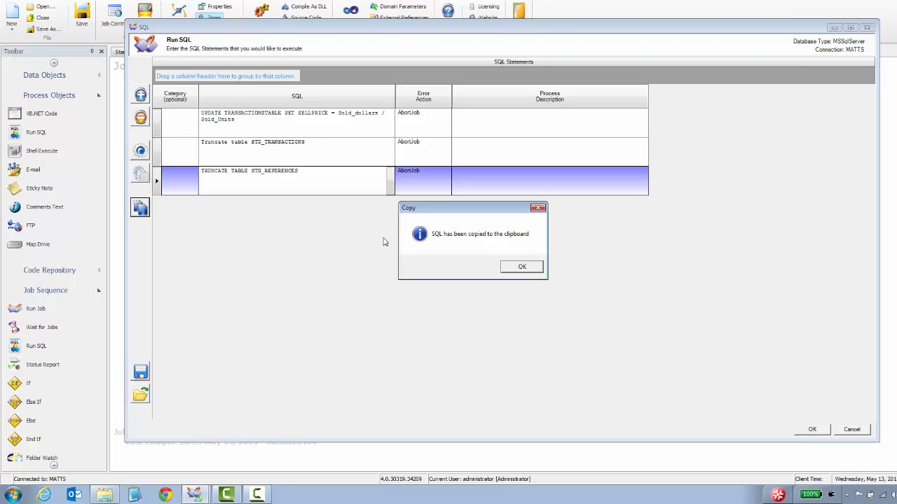
left_click(522, 267)
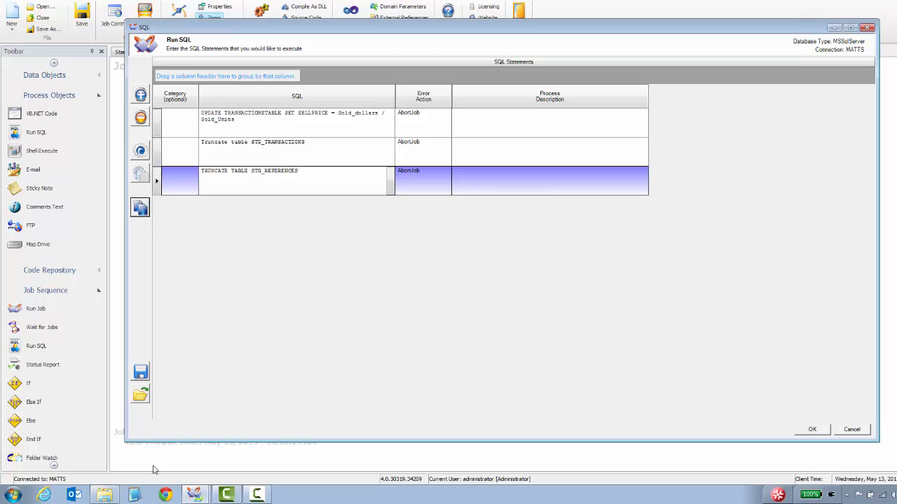
left_click(11, 495)
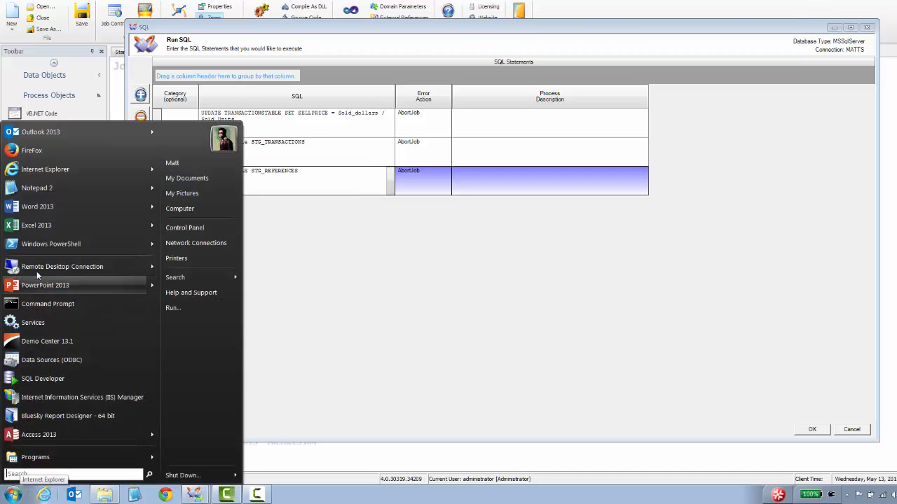
Paste the SQL script into Notepad2 to check it, then clear the text
left_click(42, 187)
key("ctrl+v")
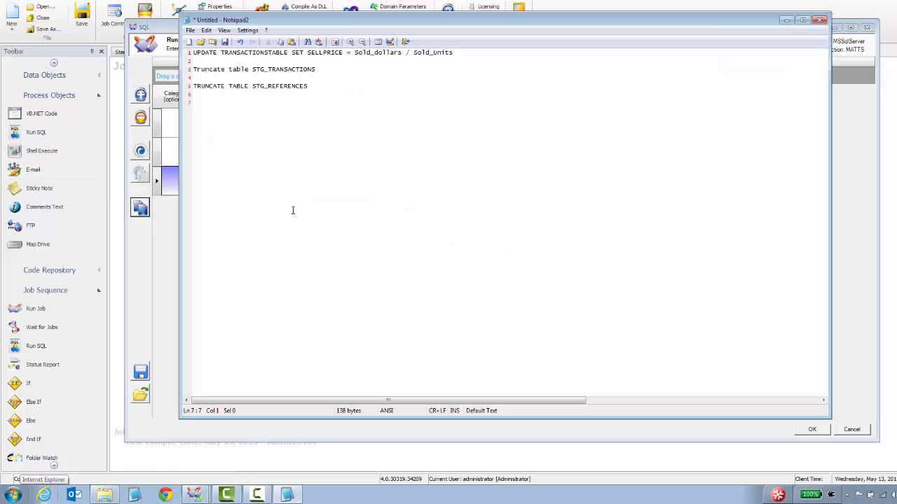
left_click_drag(283, 25, 335, 71)
key("ctrl+a")
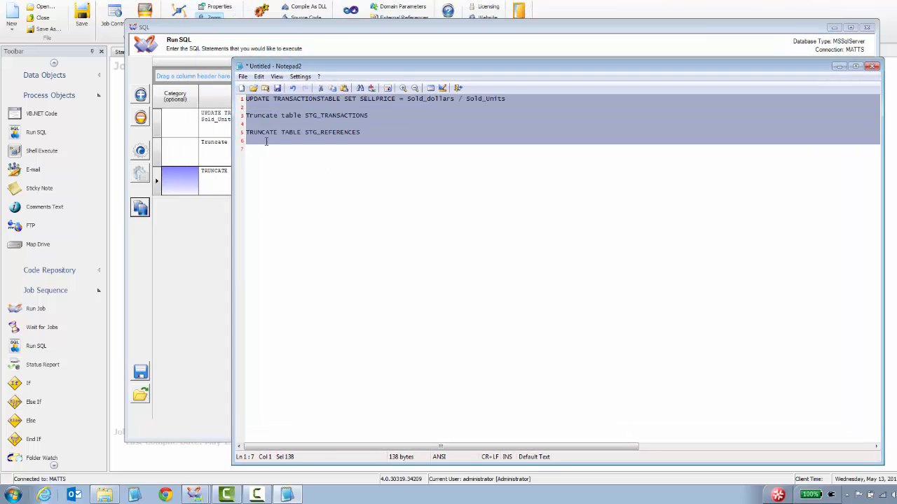
key("ctrl+x")
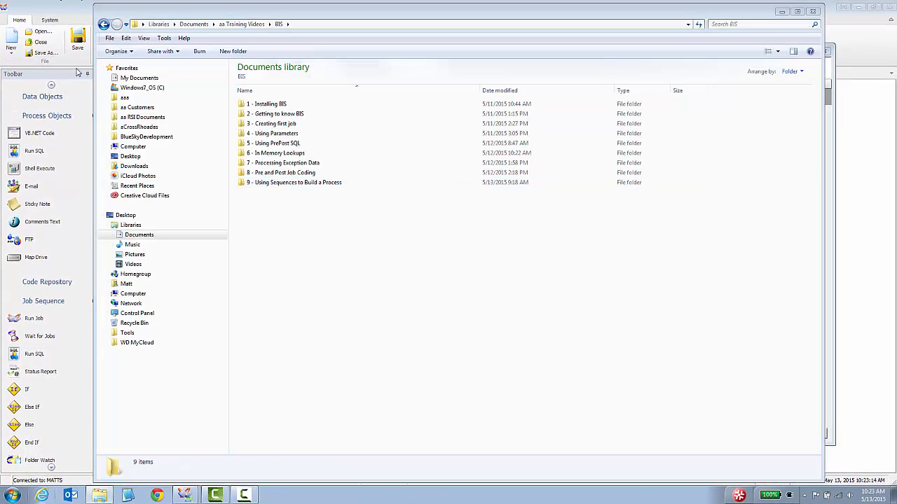
Bring RUNSQL1's Run SQL statements window back to the front
mouse_move(186, 491)
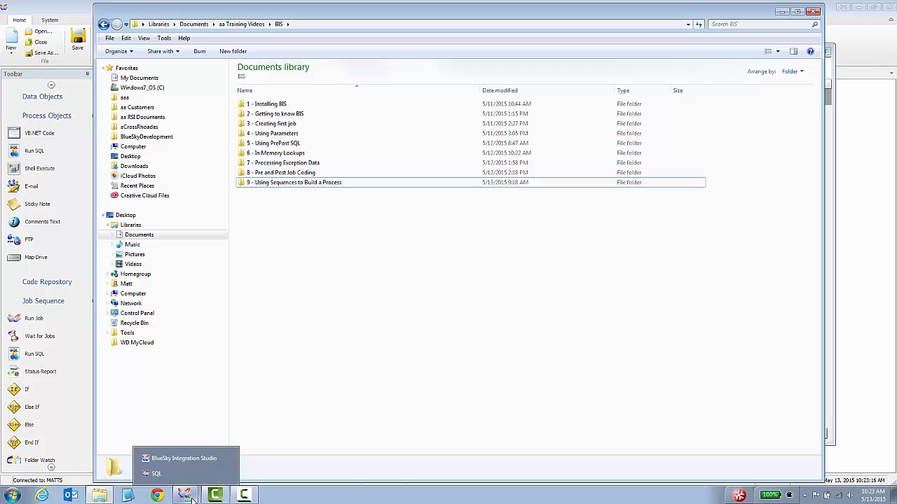
left_click(180, 474)
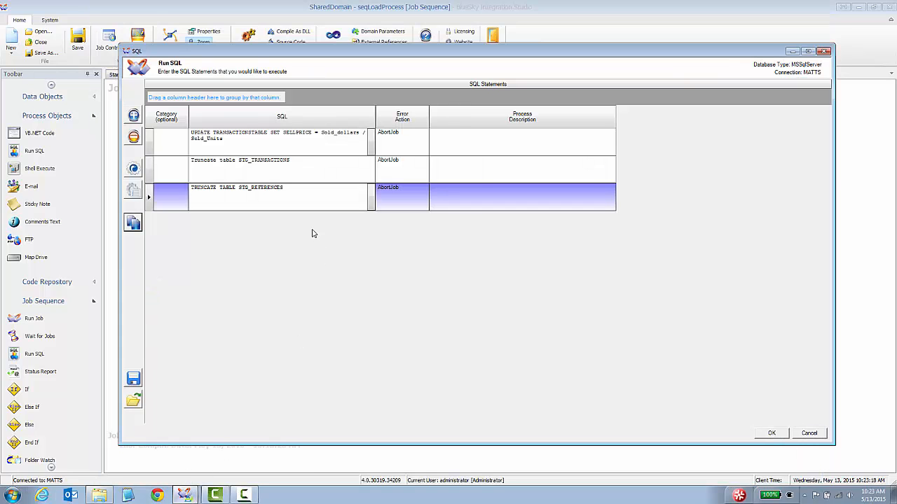
Accept the three SQL statements and close the RUNSQL1 properties panel
left_click(768, 433)
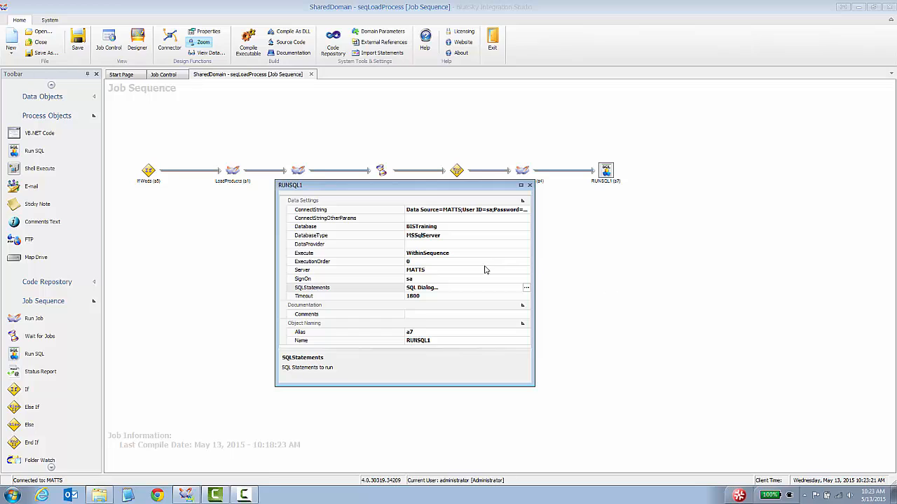
left_click(530, 185)
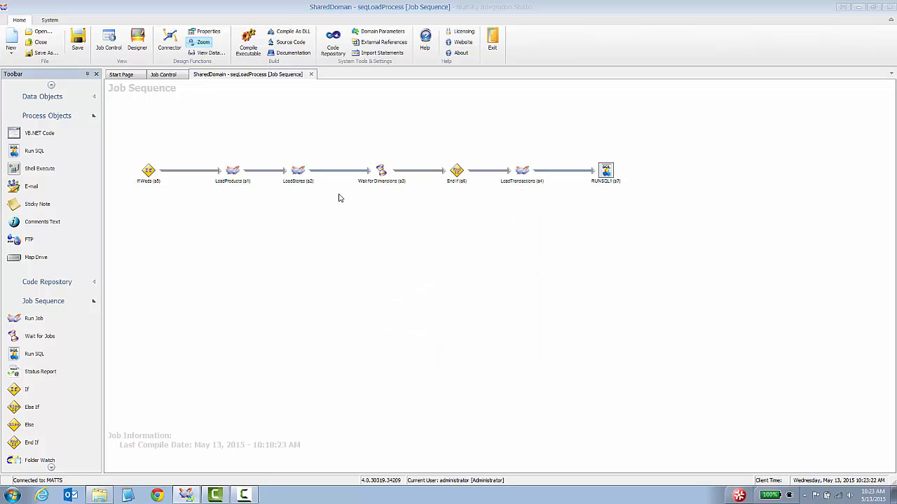
left_click(525, 172)
Rename the RUNSQL1 step to 'Run My SQL' and move it below IfWeds
left_click(607, 172)
right_click(607, 173)
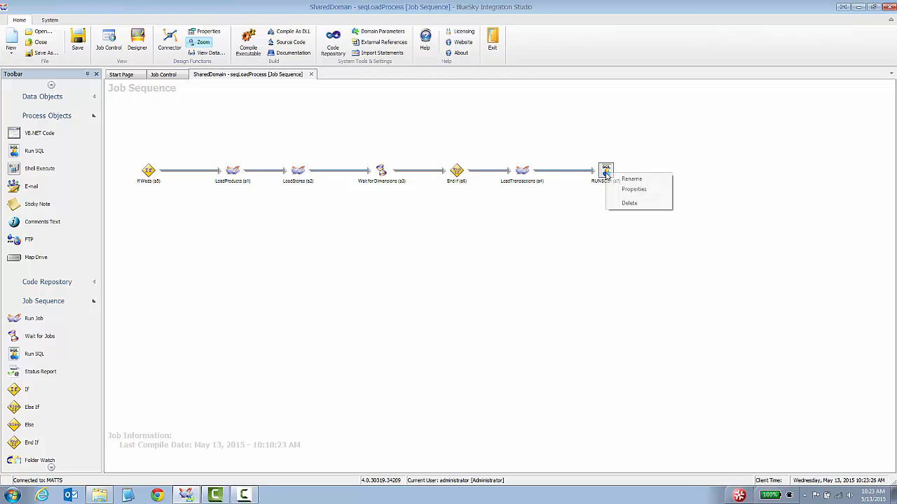
left_click(630, 180)
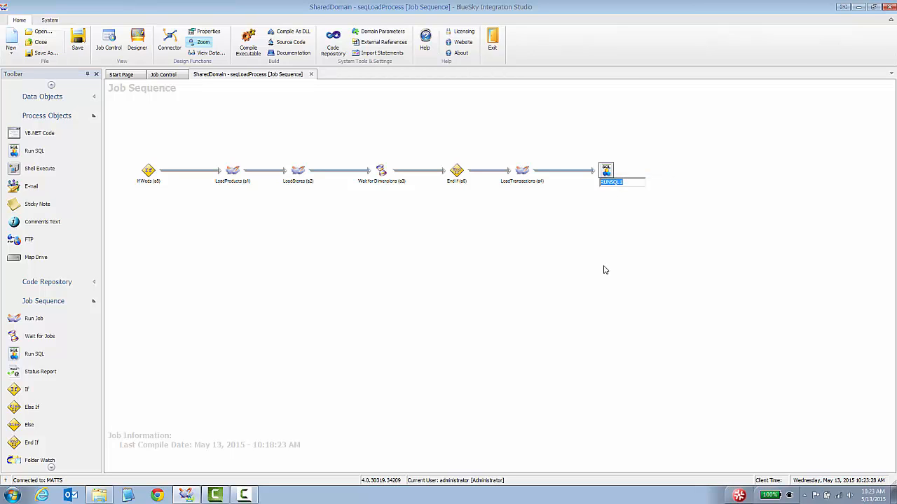
type("Run My")
key("Return")
left_click(603, 267)
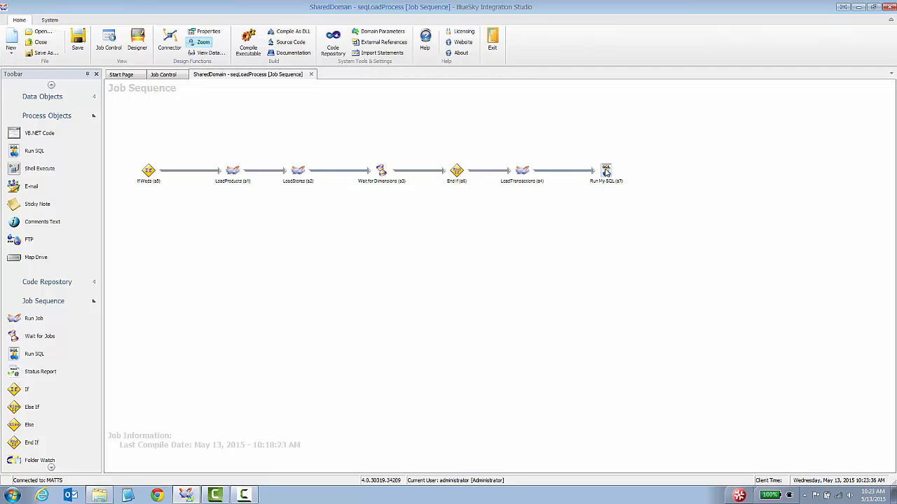
left_click_drag(606, 173, 175, 259)
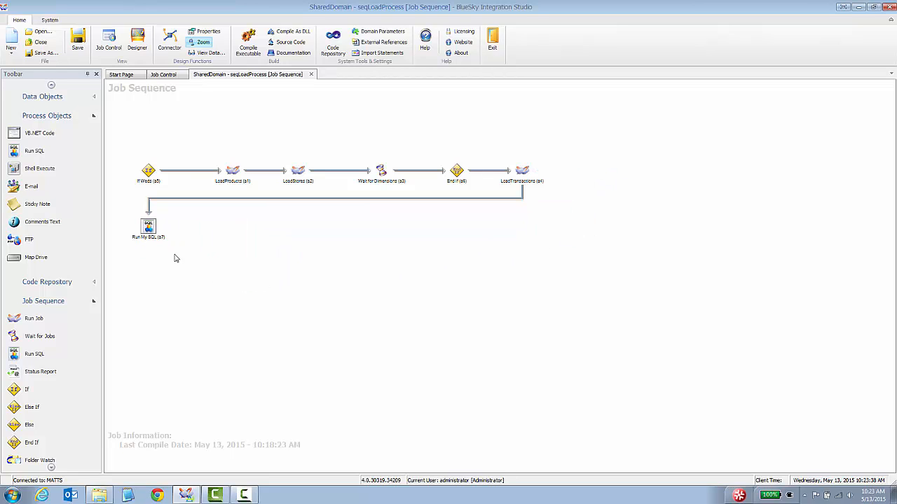